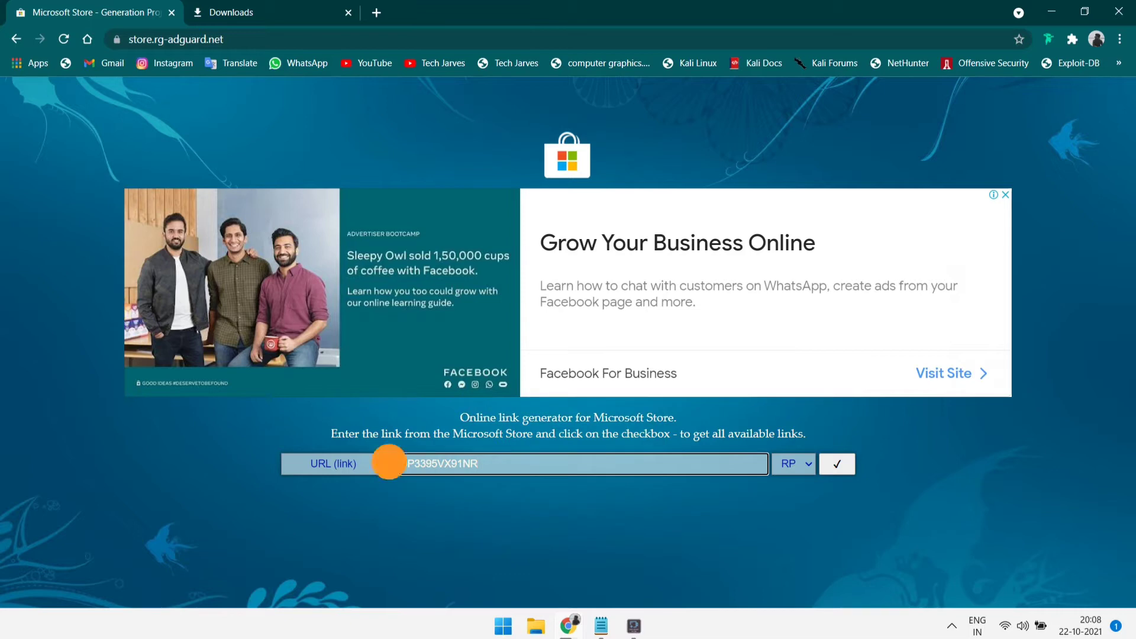
# Step: Generate the Microsoft Store download links for ProductId 9P3395VX91NR in the Slow ring
pyautogui.click(355, 463)
pyautogui.click(339, 496)
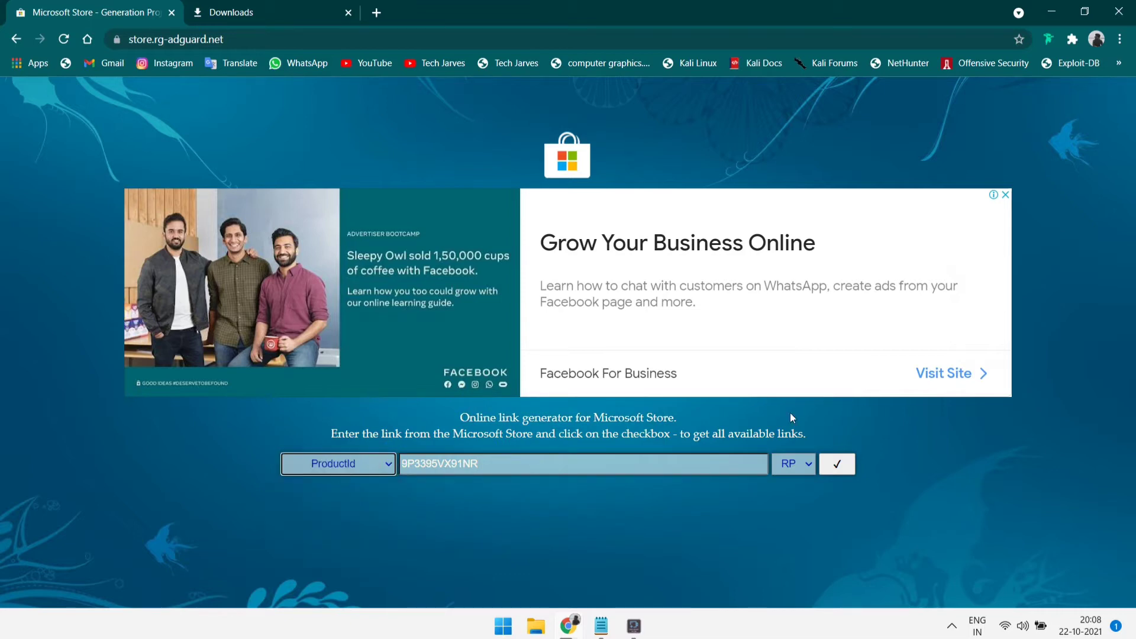
pyautogui.click(809, 462)
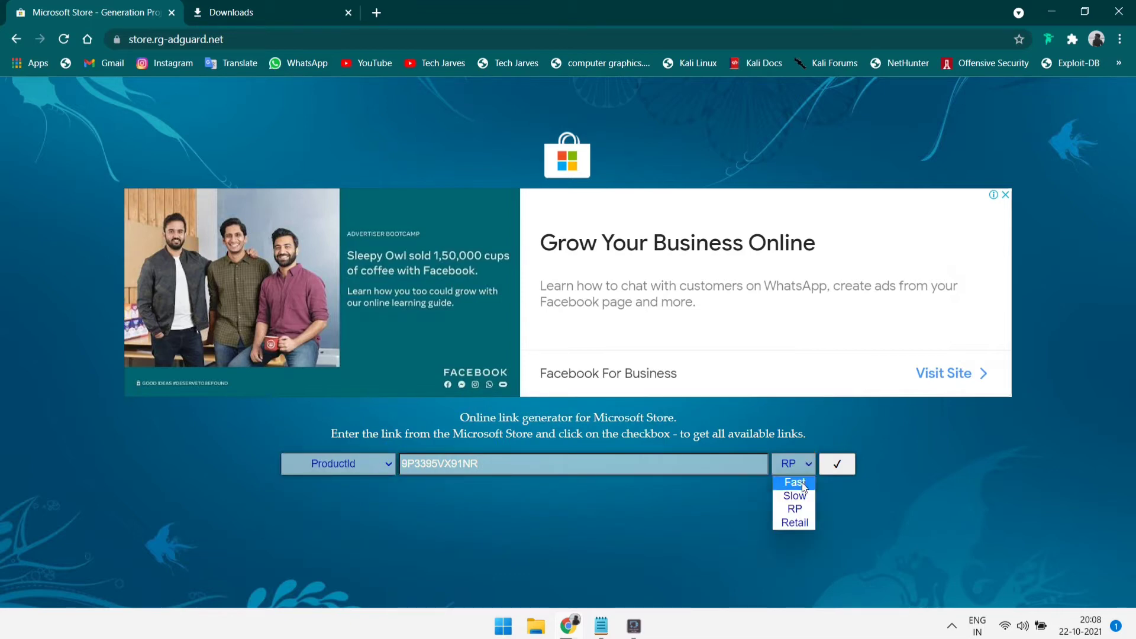
pyautogui.click(801, 498)
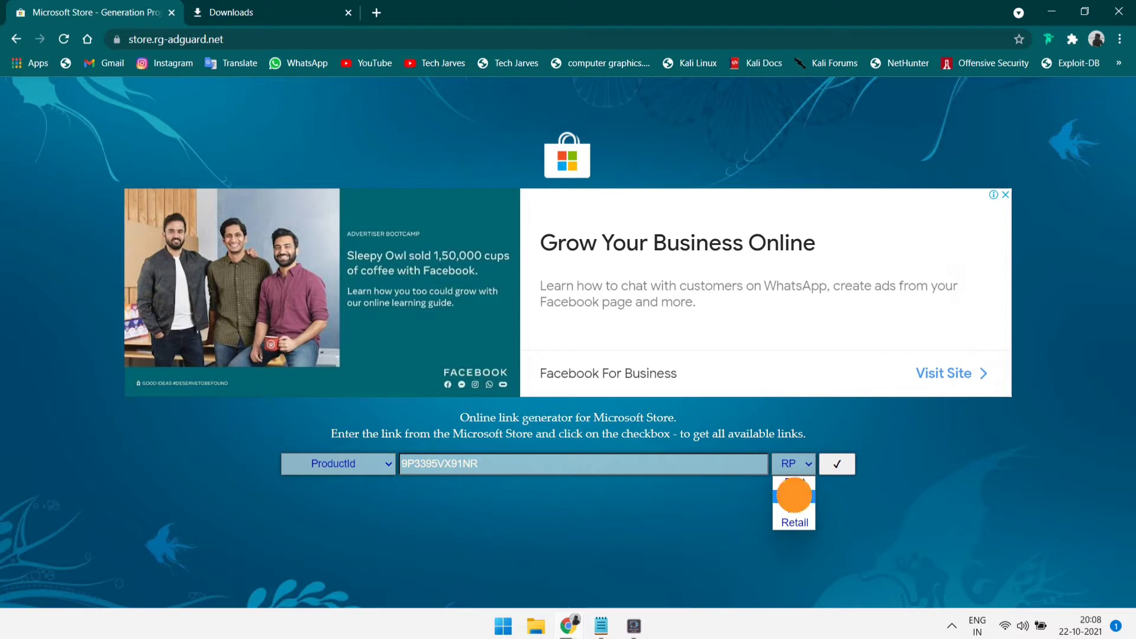
pyautogui.click(840, 464)
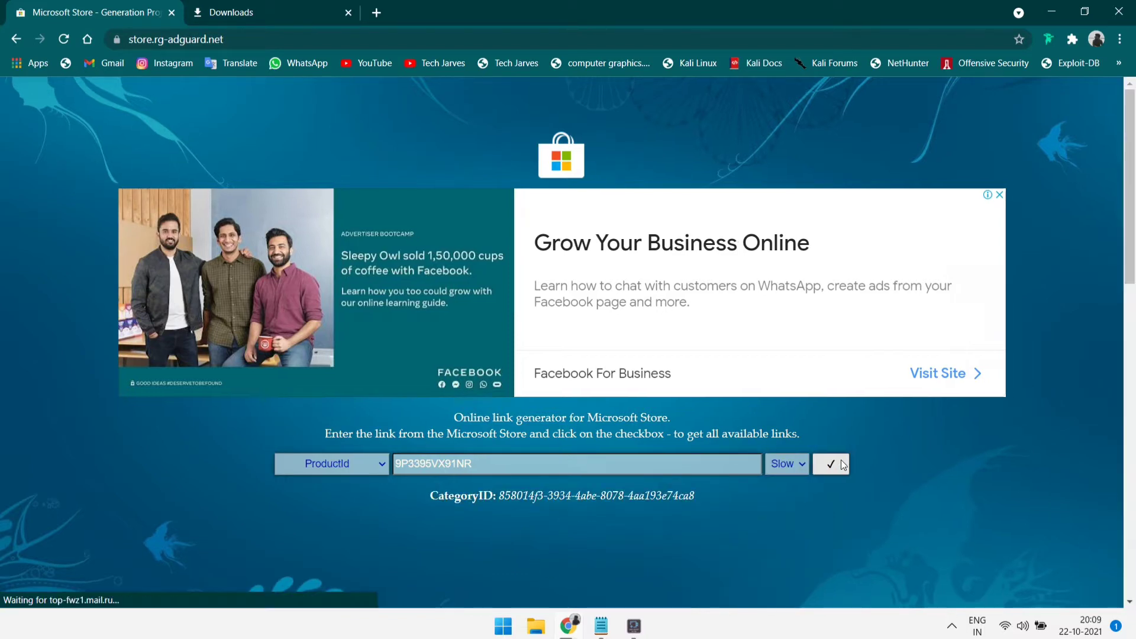
# Step: Find the WindowsSubsystemForAndroid 1.7.32815.0 msixbundle entry in the generated list and copy its link address
pyautogui.scroll(-5, 843, 465)
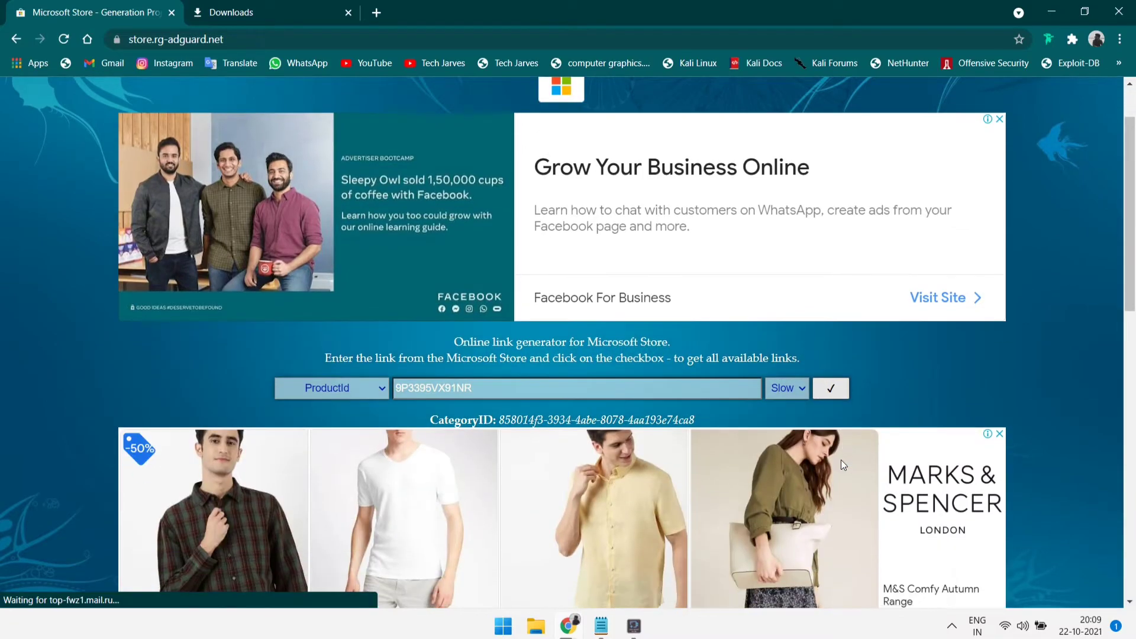
pyautogui.scroll(-8, 840, 460)
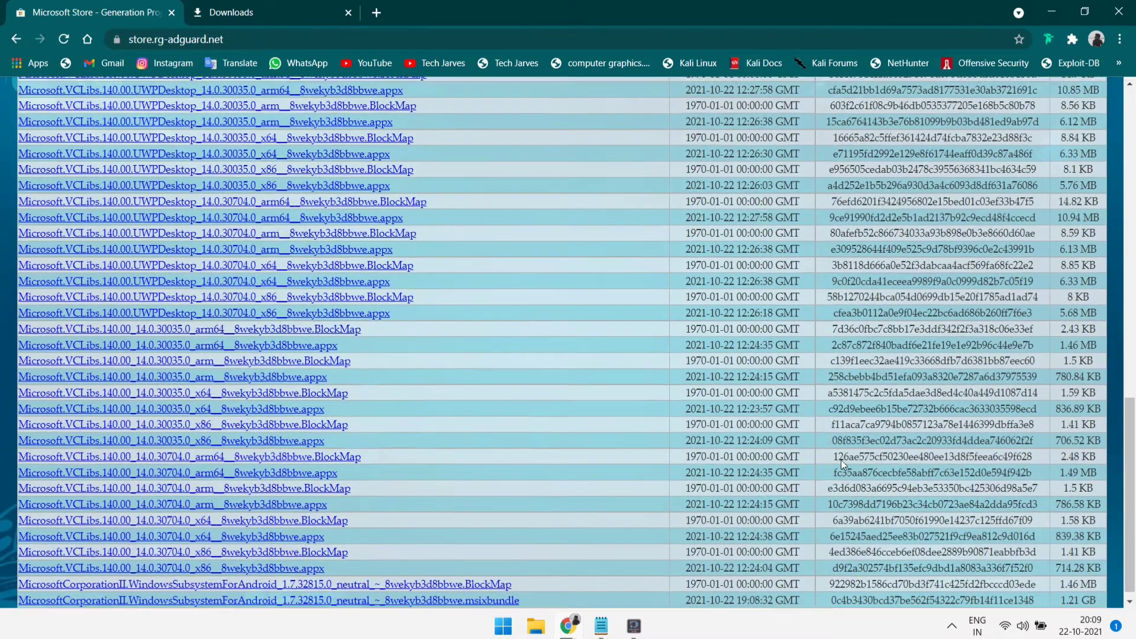
pyautogui.scroll(-1, 840, 460)
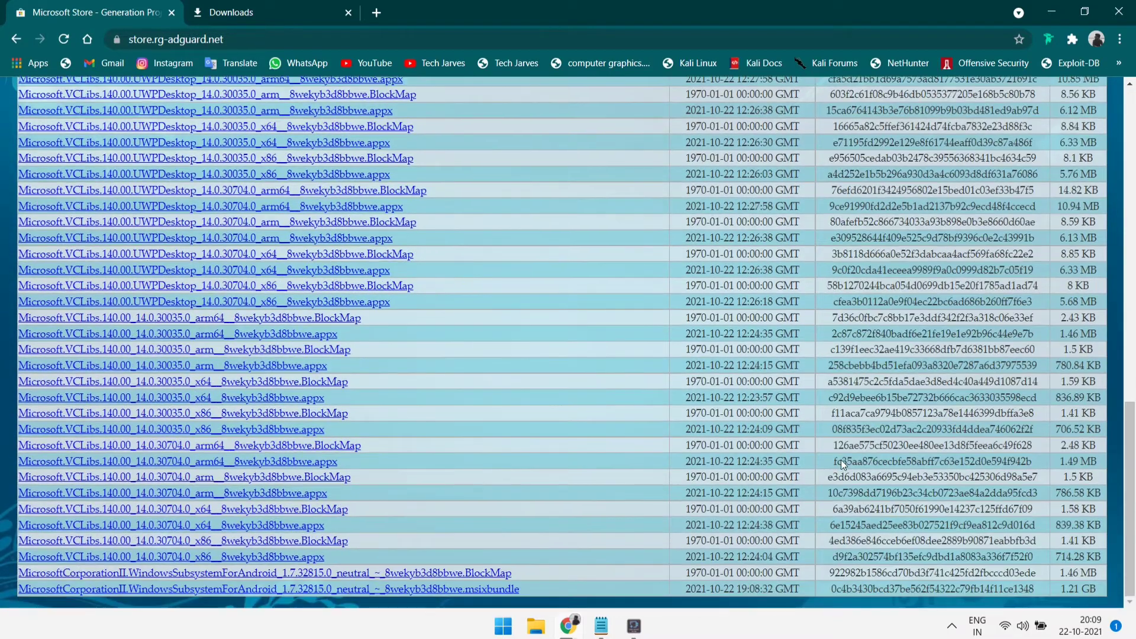
pyautogui.doubleClick(1084, 591)
pyautogui.click(1095, 590)
pyautogui.click(1085, 589)
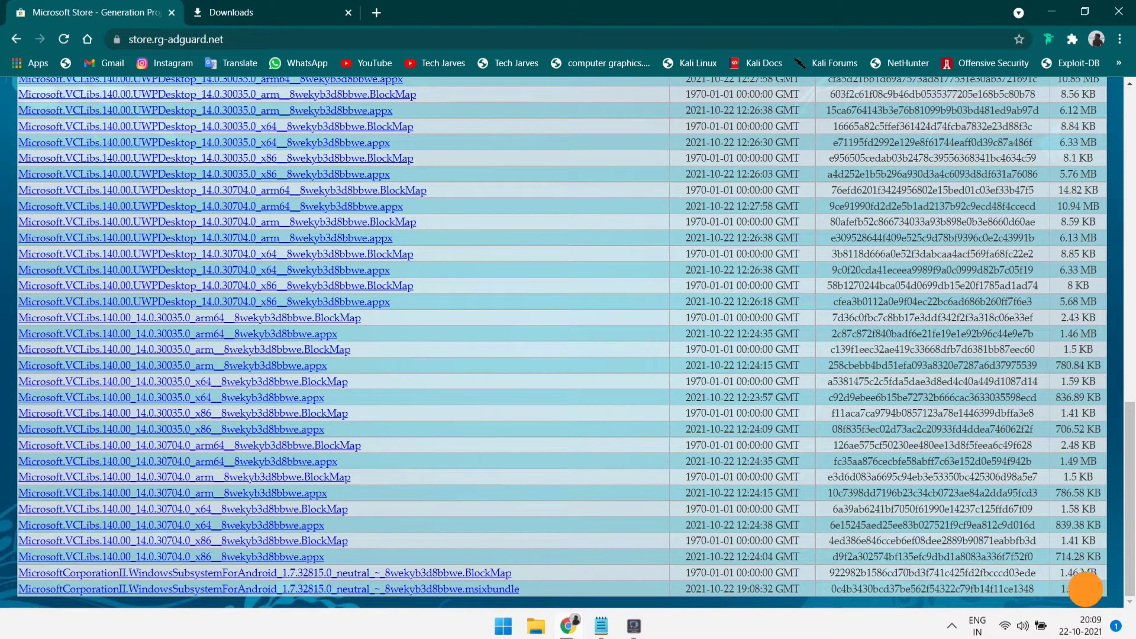
pyautogui.rightClick(369, 591)
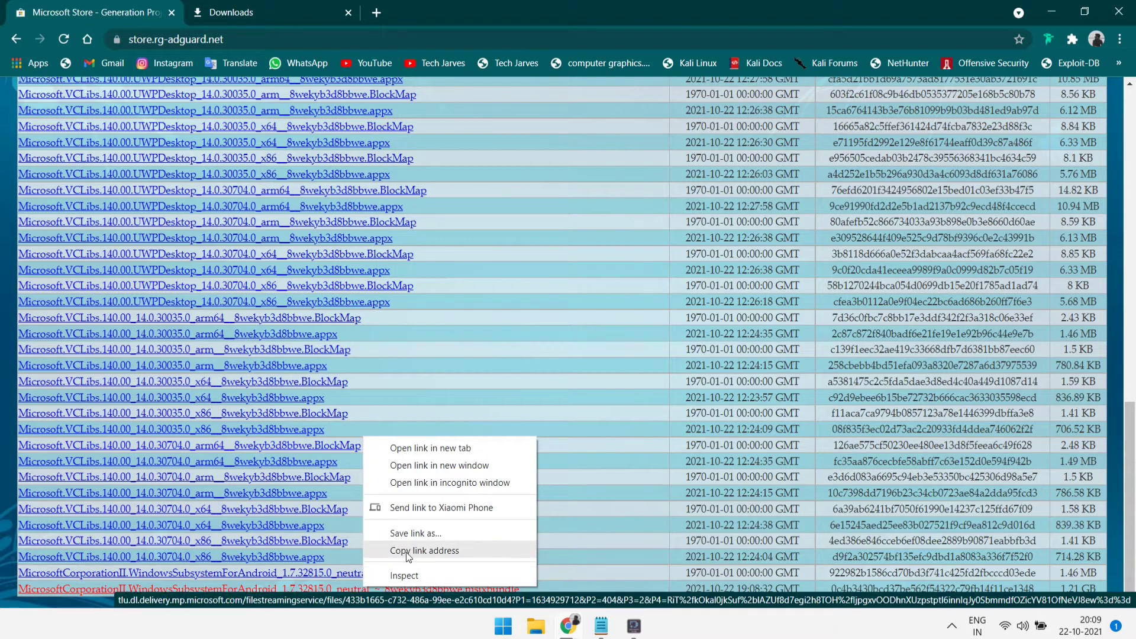
pyautogui.click(418, 552)
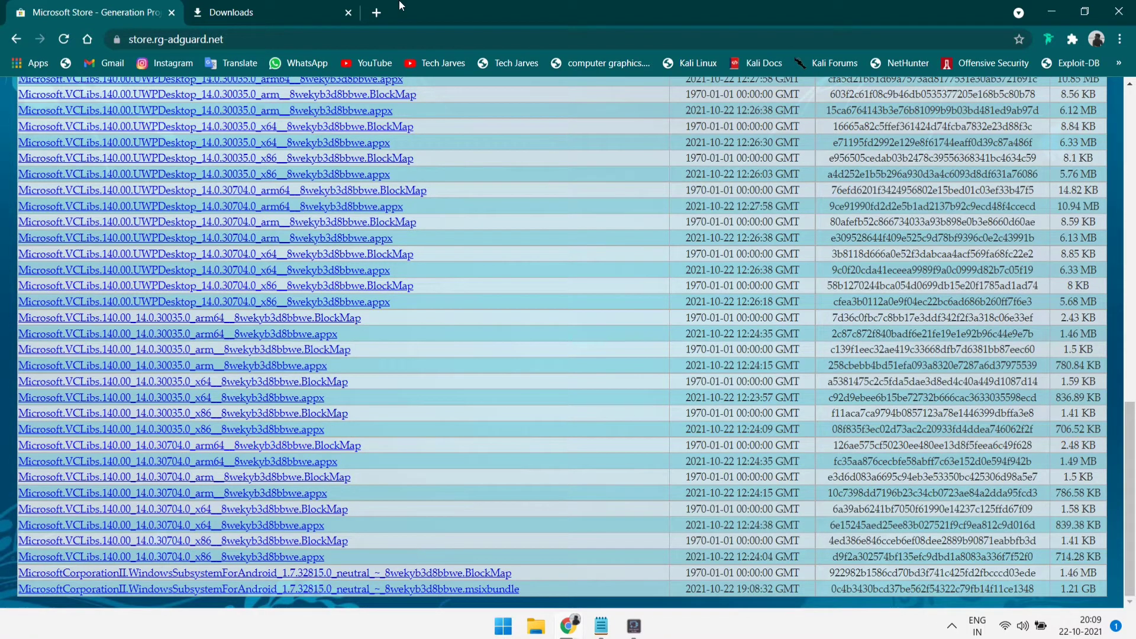
# Step: Open the copied msixbundle link in a new browser tab to start its download
pyautogui.click(376, 13)
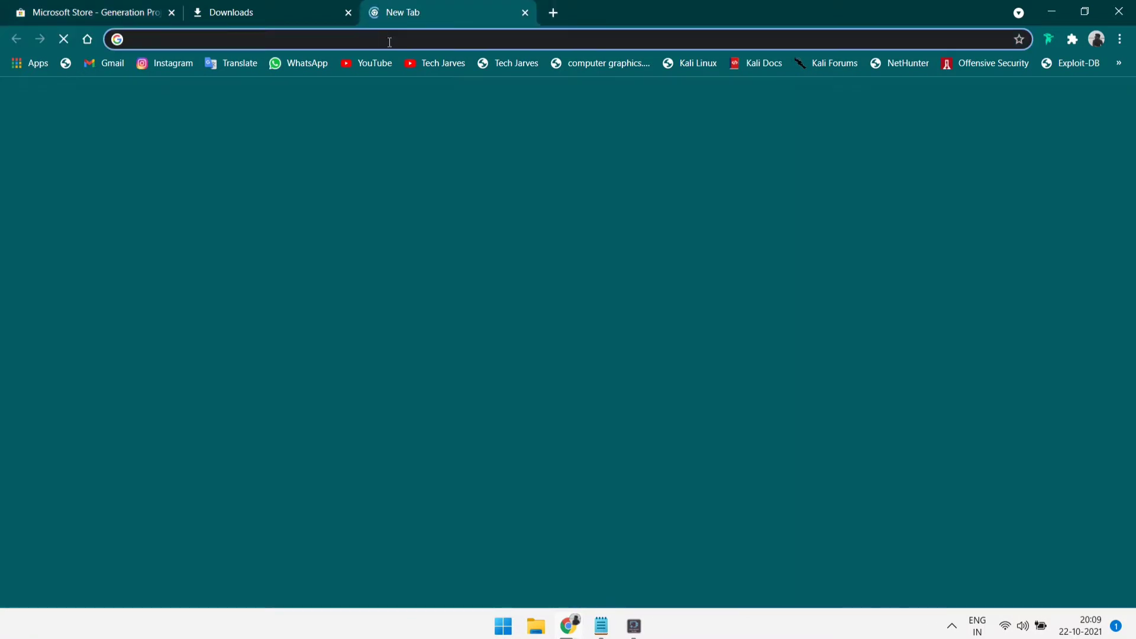
pyautogui.hotkey('ctrl', 'v')
pyautogui.press('Return')
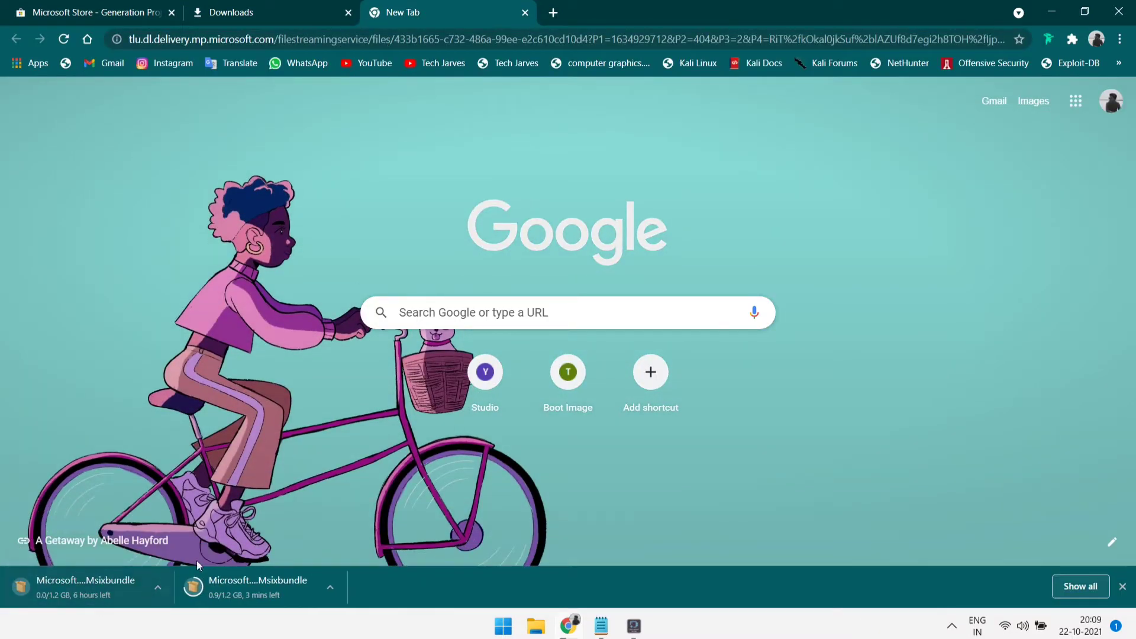
# Step: Cancel the duplicate "(1)" WindowsSubsystemForAndroid Msixbundle download and remove it from the download list
pyautogui.click(216, 10)
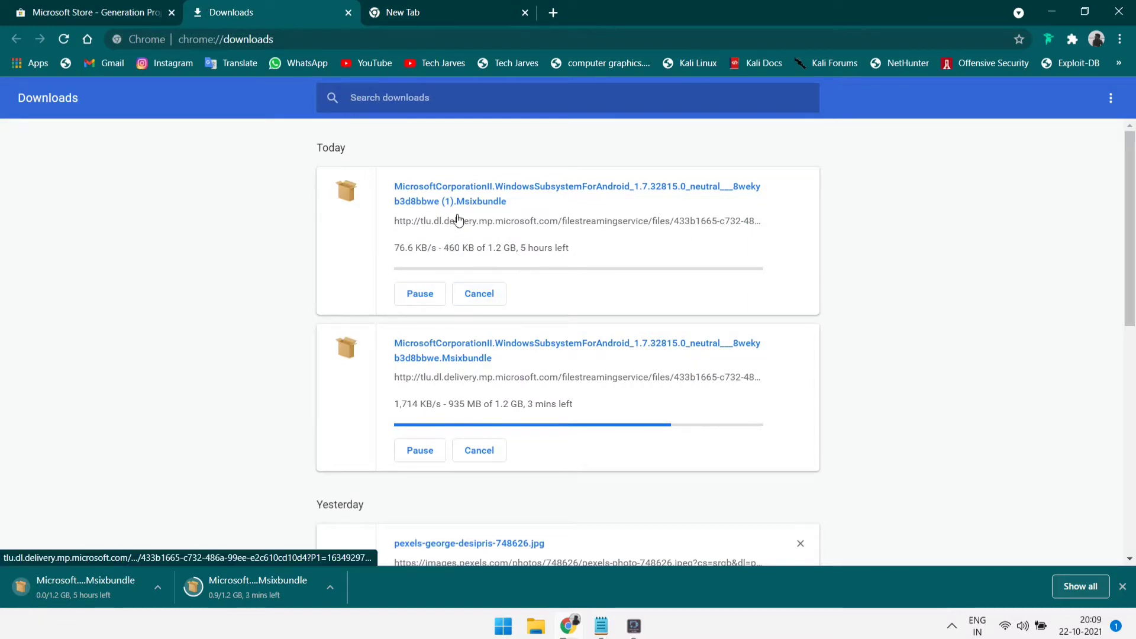
pyautogui.click(476, 292)
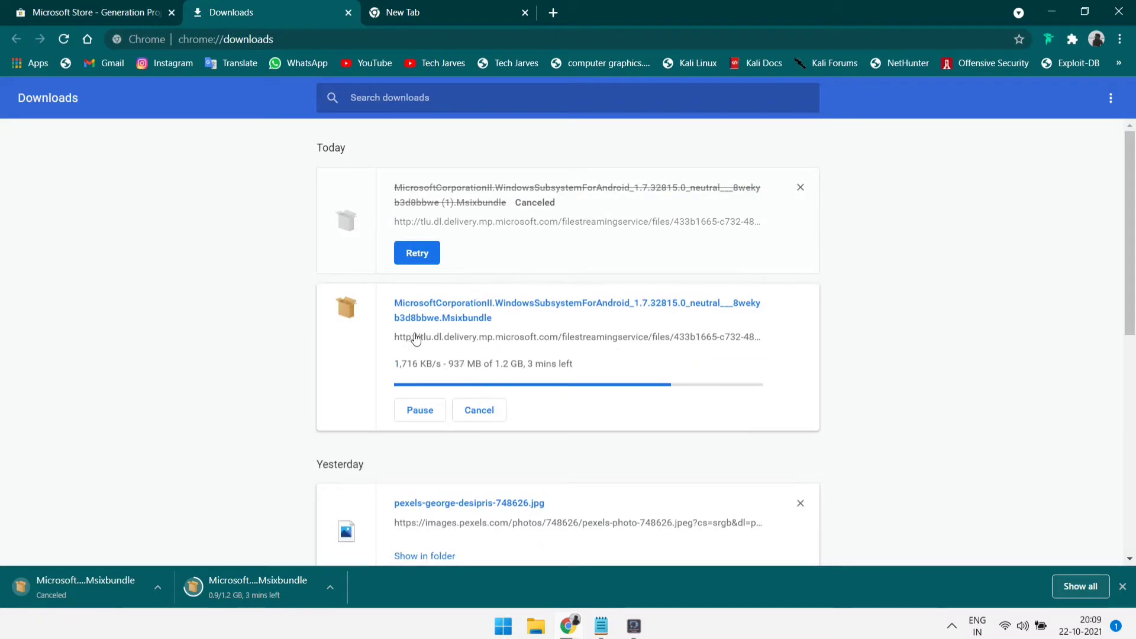
pyautogui.moveTo(391, 307); pyautogui.dragTo(713, 340)
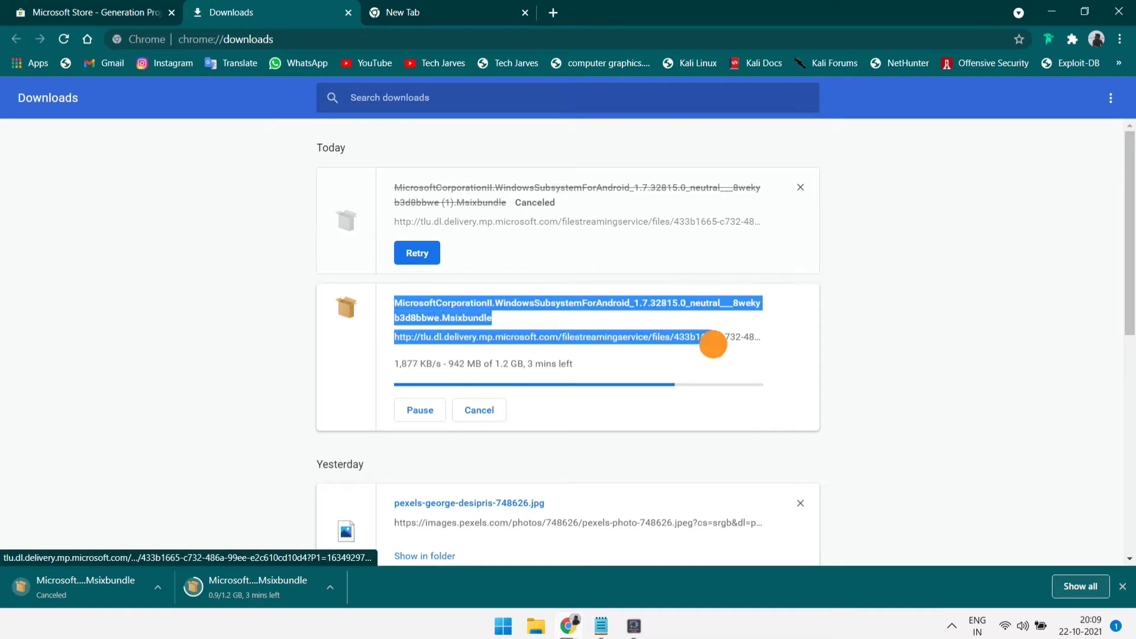
pyautogui.click(760, 356)
pyautogui.click(800, 187)
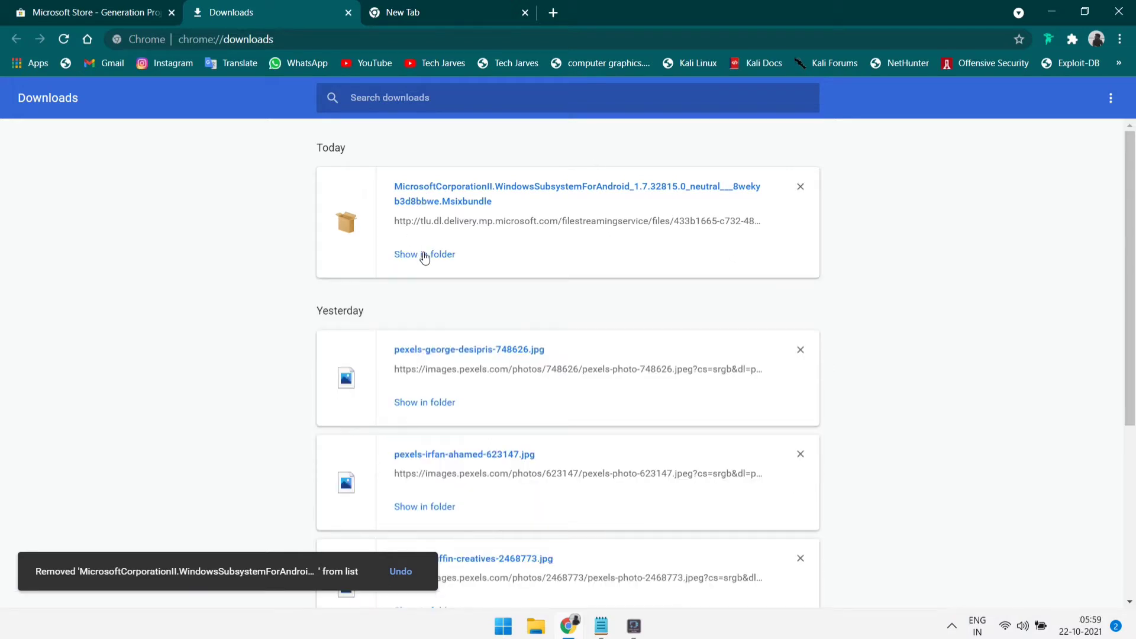
# Step: Show the downloaded WindowsSubsystemForAndroid Msixbundle in its folder, and minimize the folder and browser windows
pyautogui.click(425, 254)
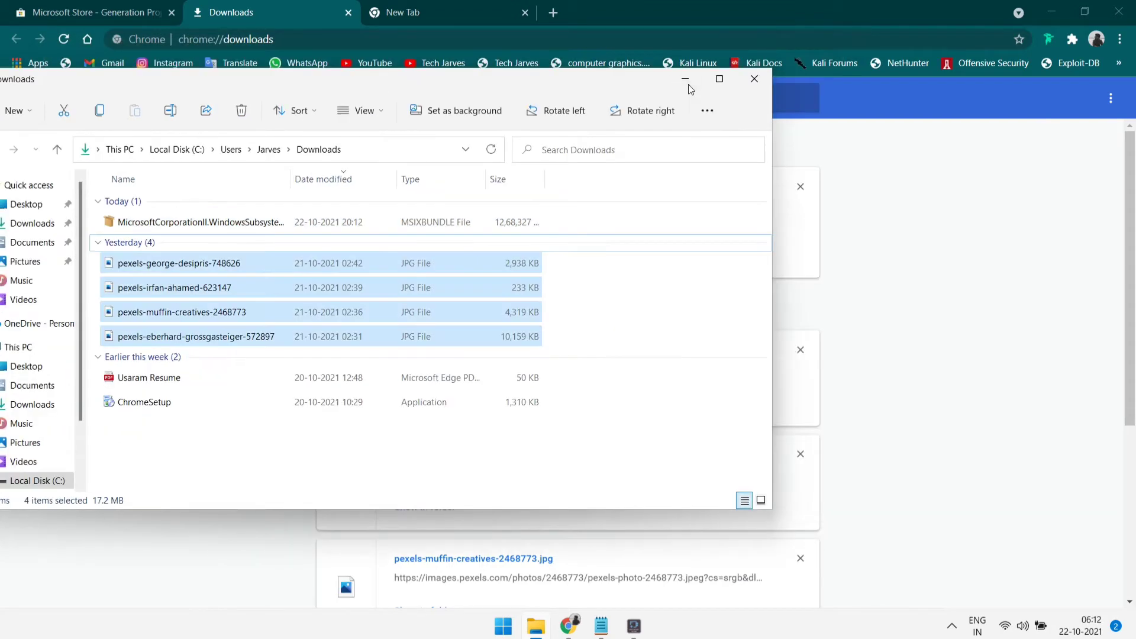
pyautogui.click(687, 83)
pyautogui.click(1053, 11)
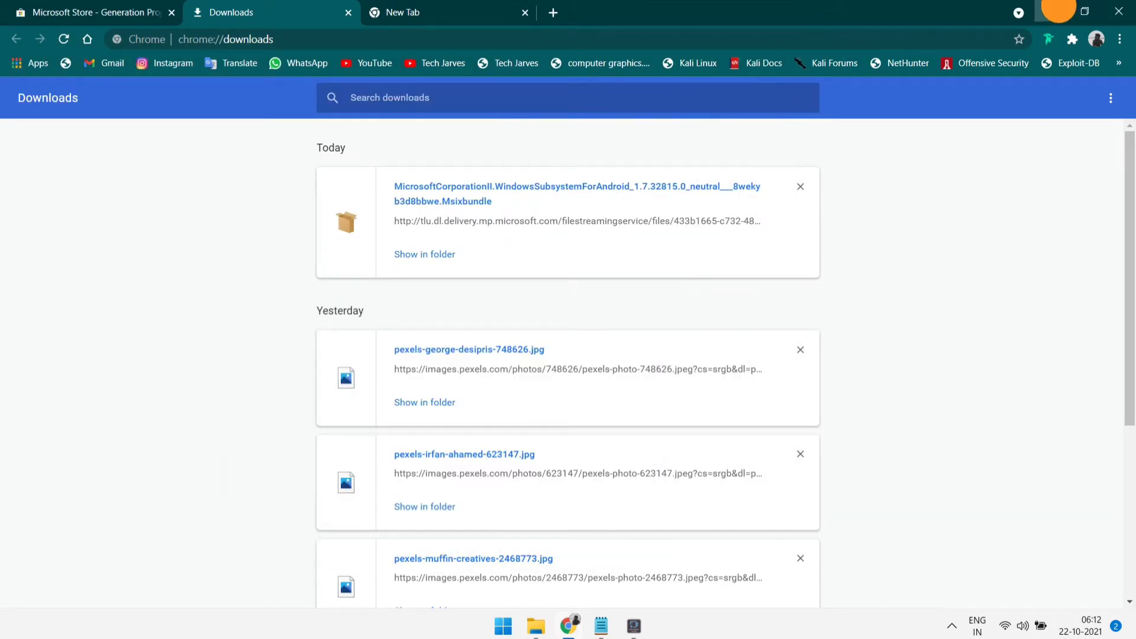
# Step: Launch Windows Terminal as administrator and move its window to the middle of the desktop
pyautogui.press('super')
pyautogui.write('term')
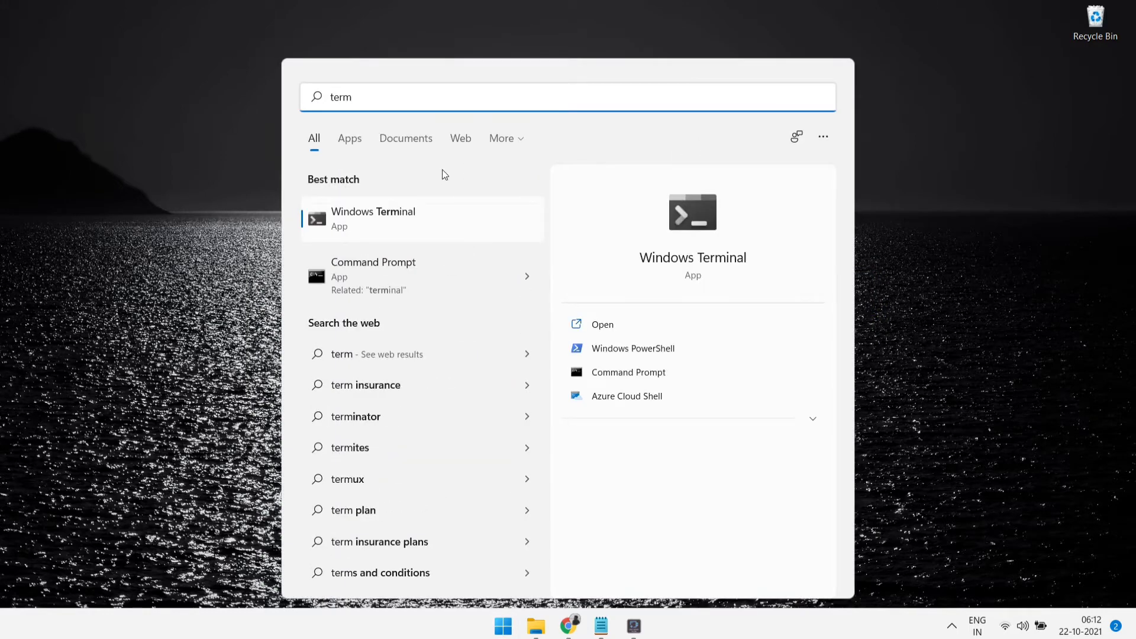
pyautogui.rightClick(394, 222)
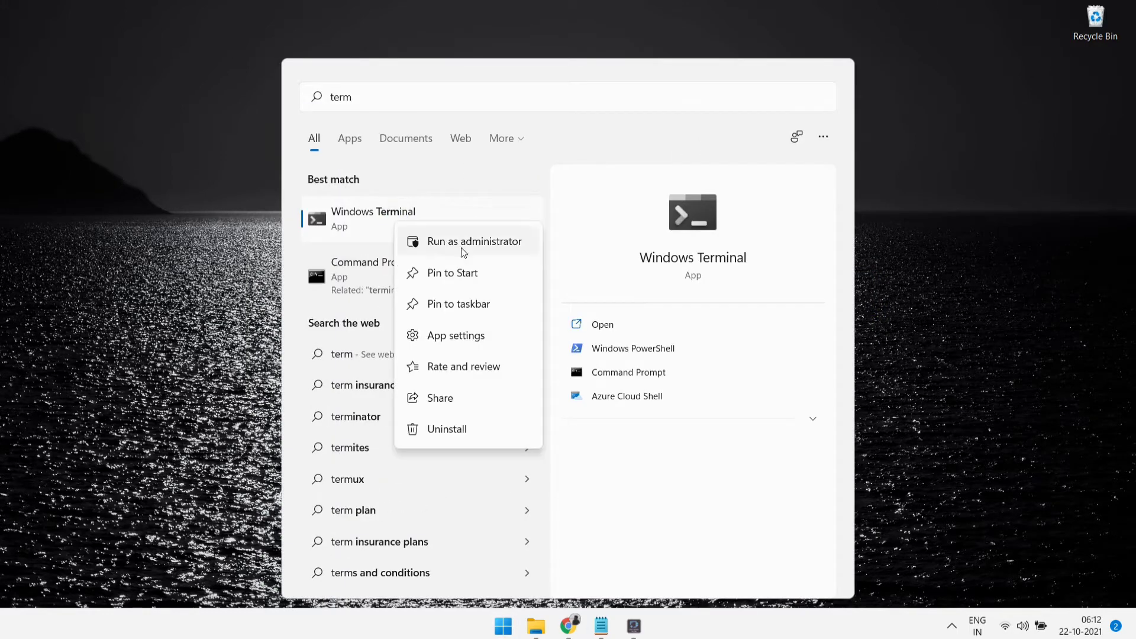
pyautogui.click(460, 248)
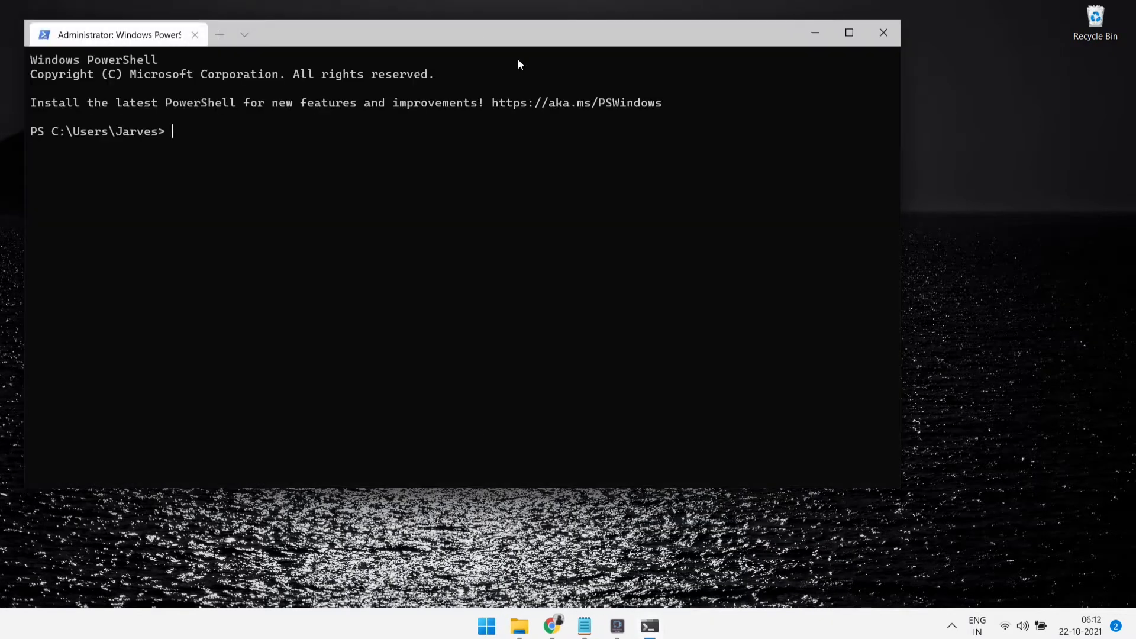
pyautogui.moveTo(473, 33); pyautogui.dragTo(615, 81)
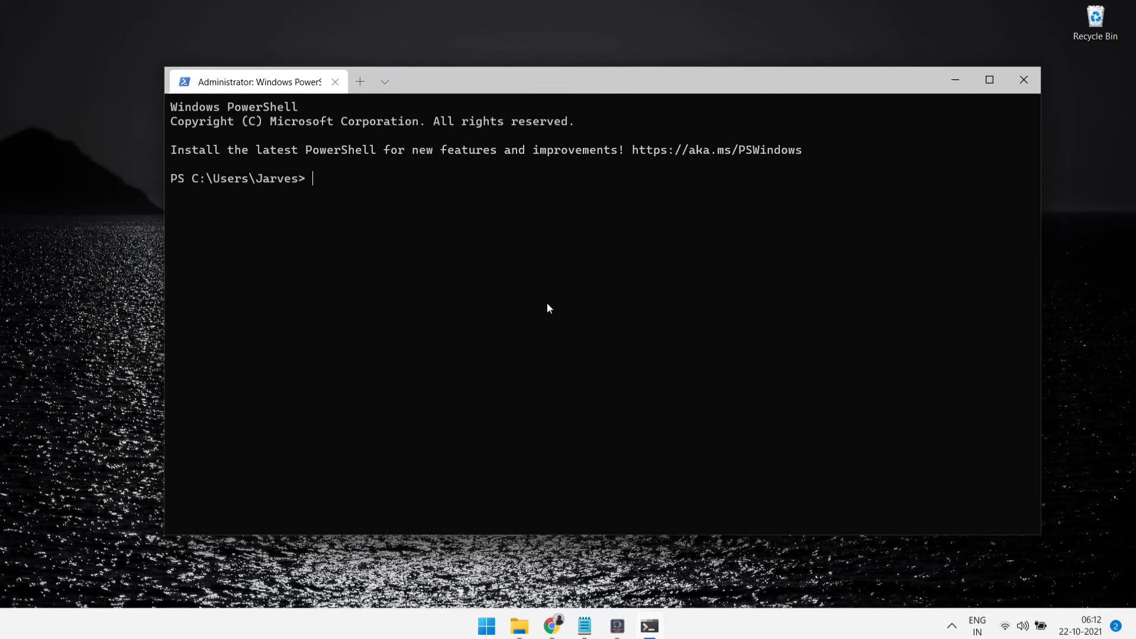
# Step: Copy "Add-AppxPackage -Path" from the Notepad note and paste it at the PowerShell prompt
pyautogui.click(580, 624)
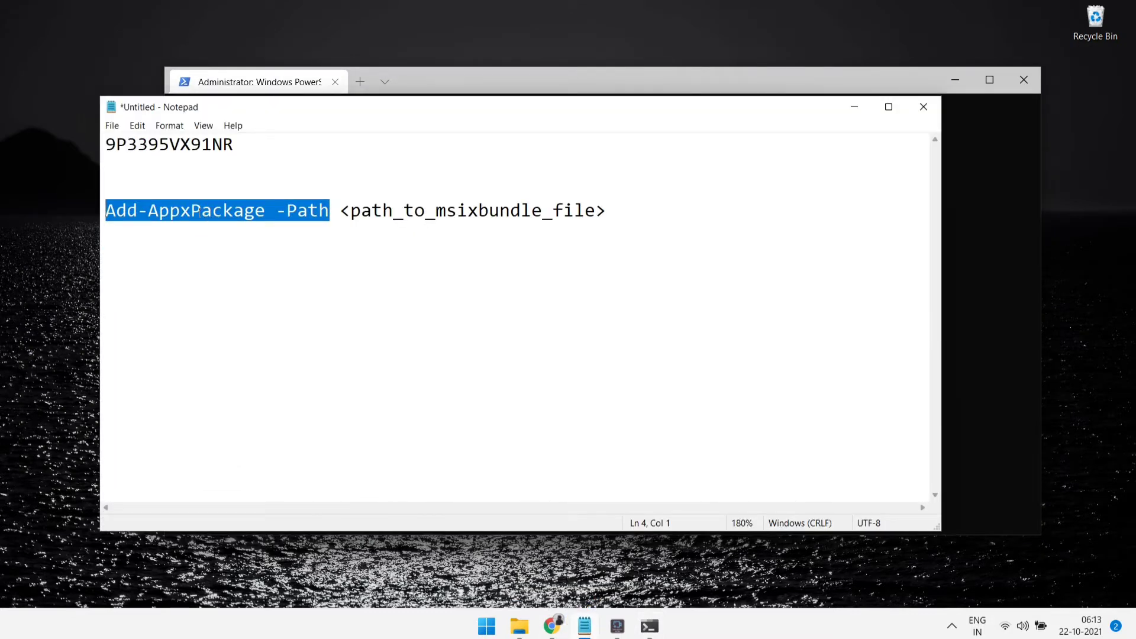
pyautogui.rightClick(200, 212)
pyautogui.click(236, 258)
pyautogui.click(853, 110)
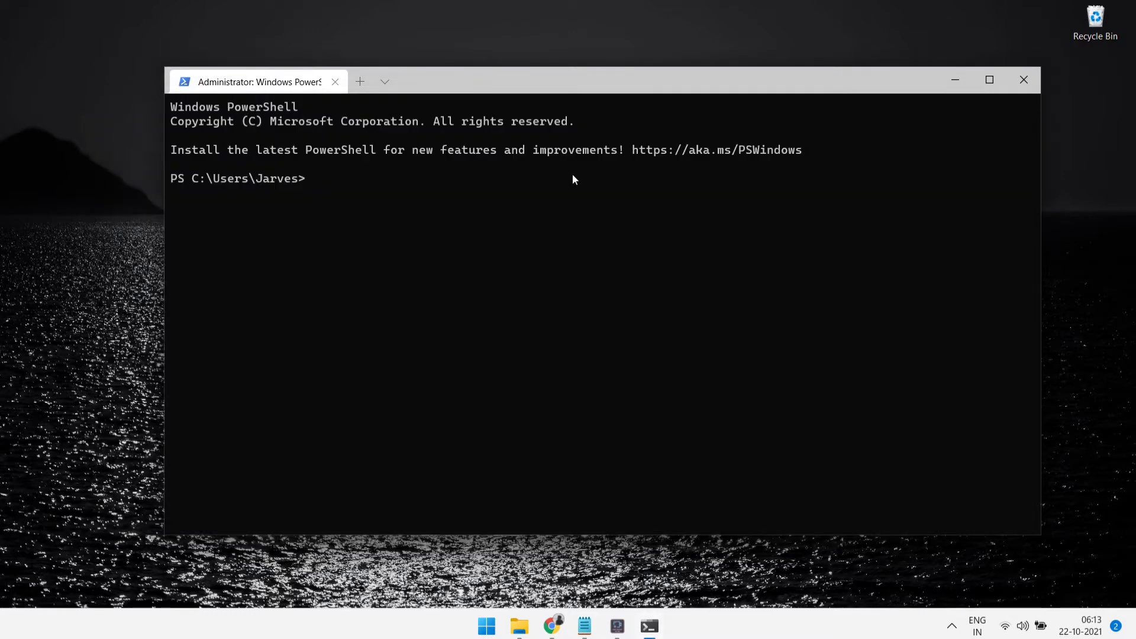
pyautogui.hotkey('ctrl', 'v')
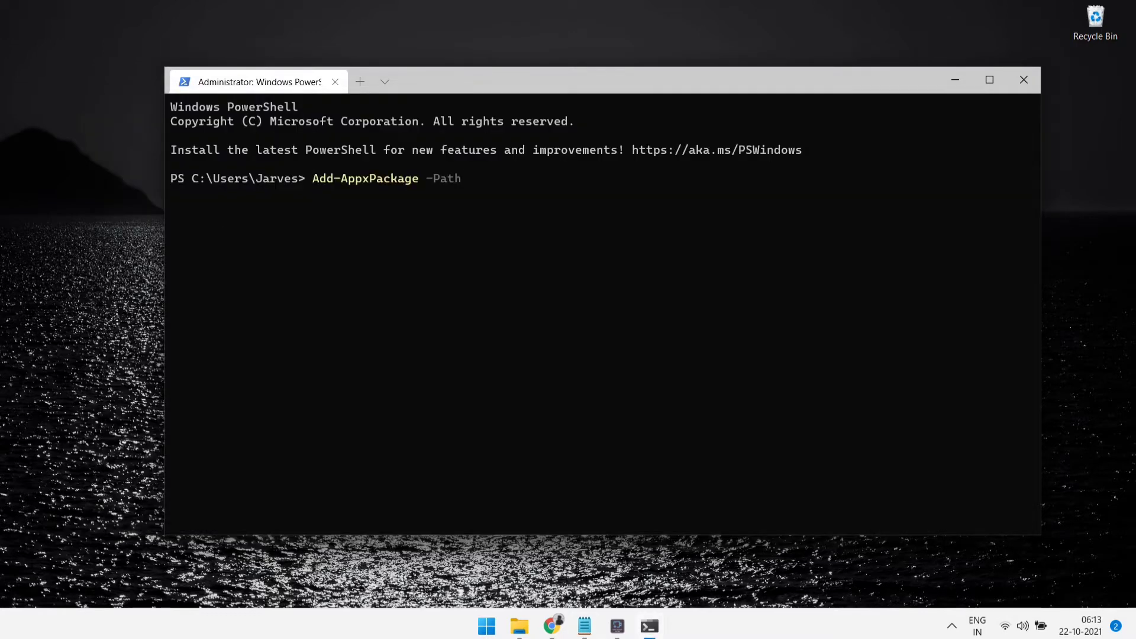
# Step: Copy the WindowsSubsystemForAndroid Msixbundle file in the Downloads folder, keeping the PowerShell prompt in view
pyautogui.click(520, 623)
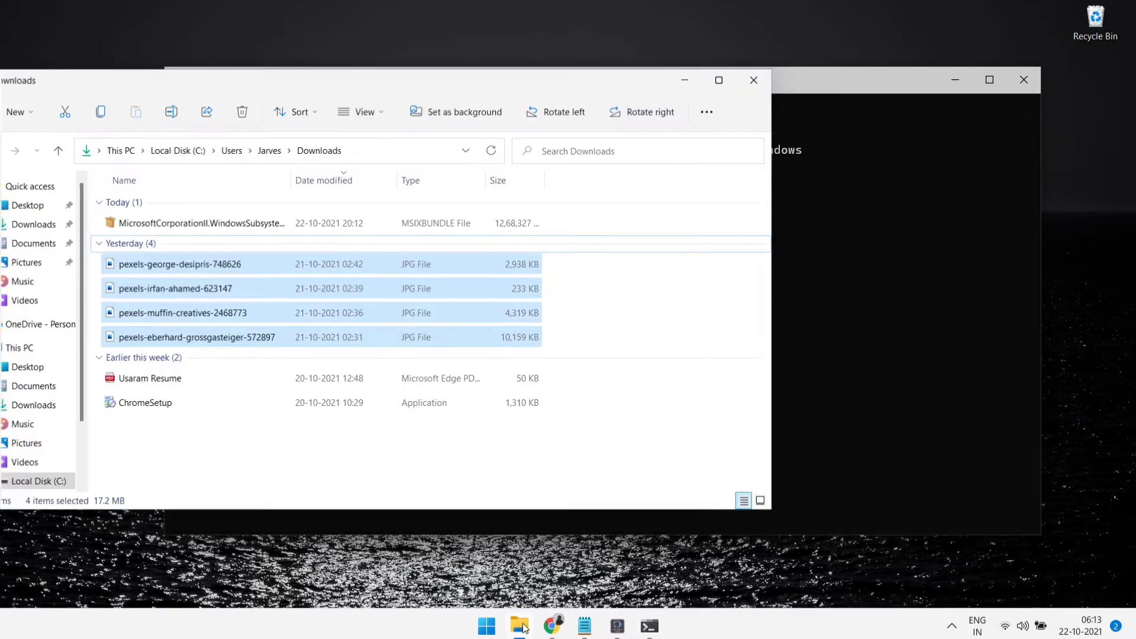
pyautogui.click(365, 224)
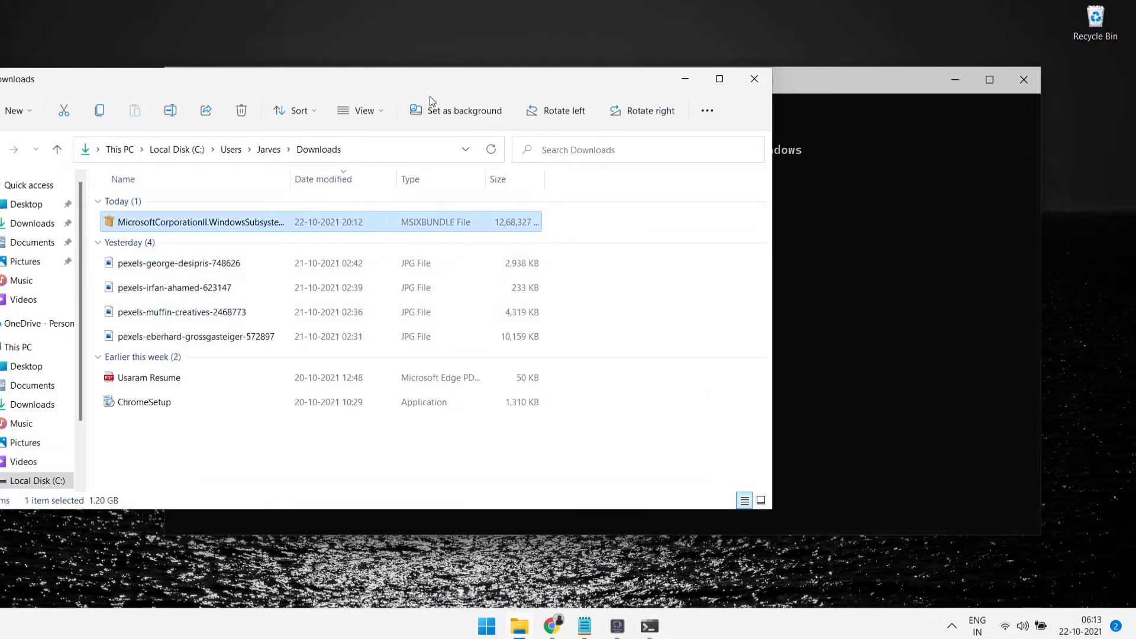
pyautogui.moveTo(430, 92); pyautogui.dragTo(568, 278)
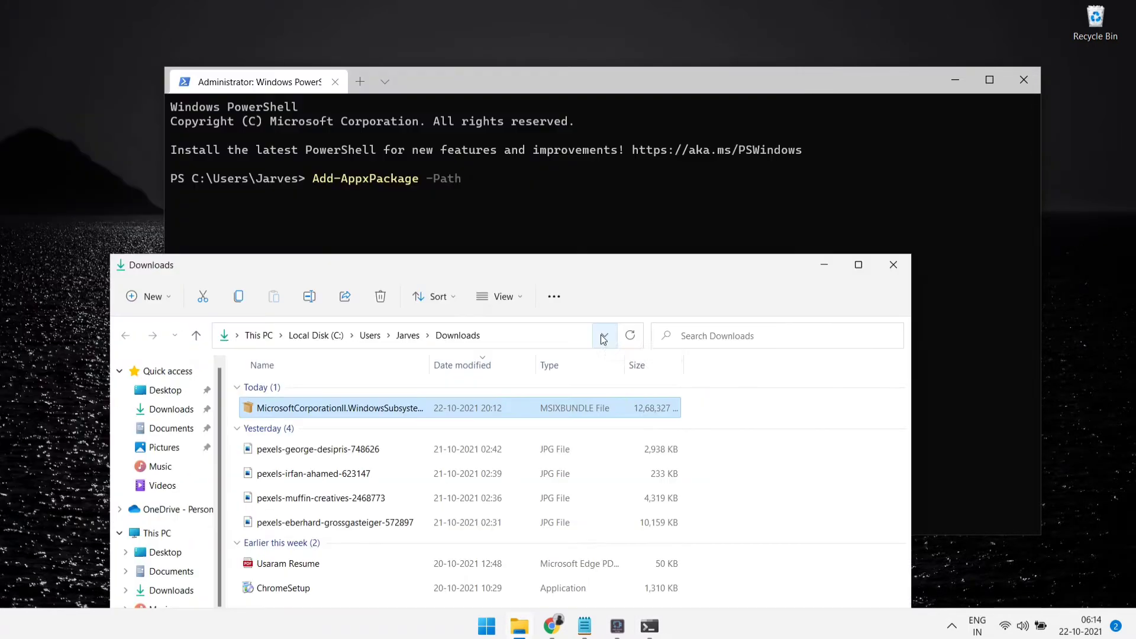
pyautogui.rightClick(484, 407)
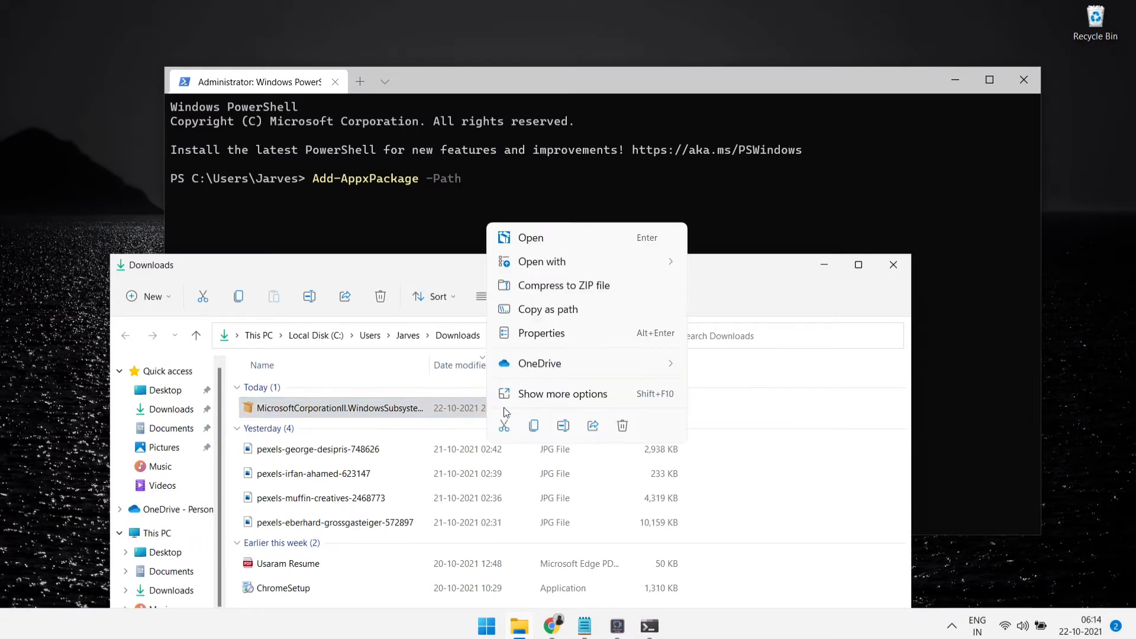
pyautogui.click(529, 425)
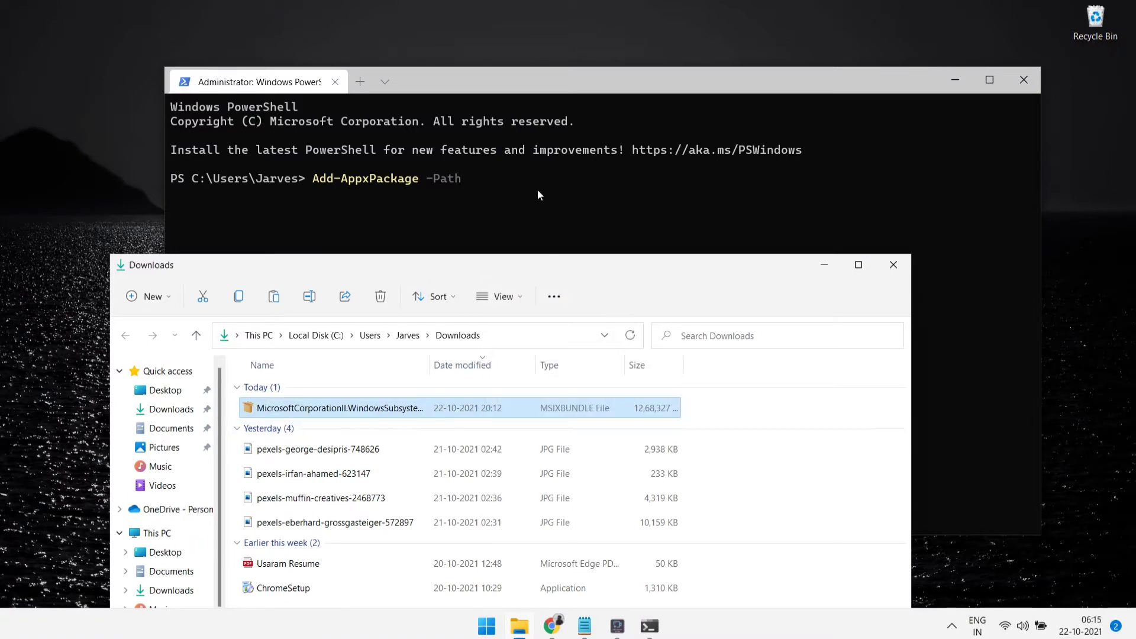
# Step: Paste the Msixbundle file's path after "Add-AppxPackage -Path" and run the command to install the package
pyautogui.click(539, 194)
pyautogui.hotkey('ctrl', 'v')
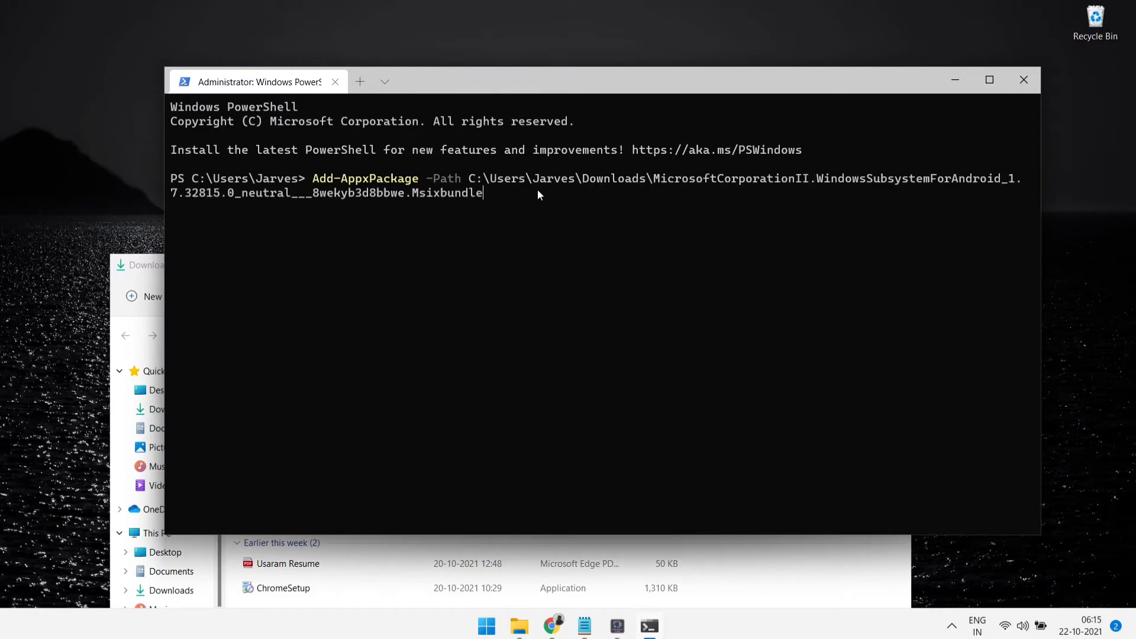
pyautogui.press('Return')
pyautogui.moveTo(678, 84); pyautogui.dragTo(642, 98)
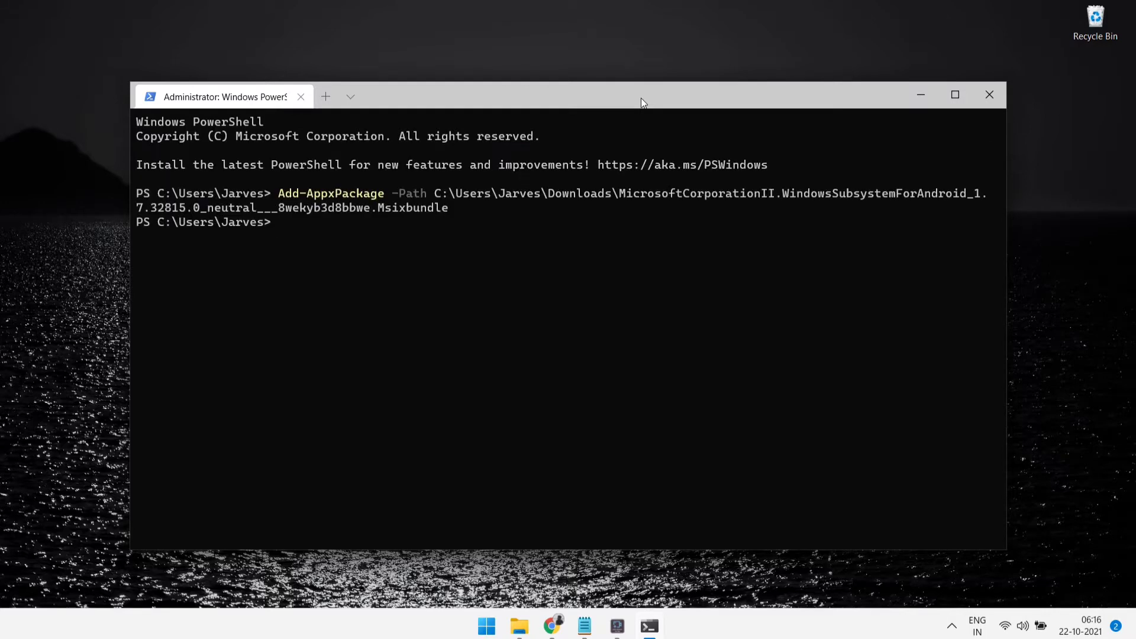
# Step: Search Windows for "andro" and open the Windows Subsystem for Android app
pyautogui.press('super')
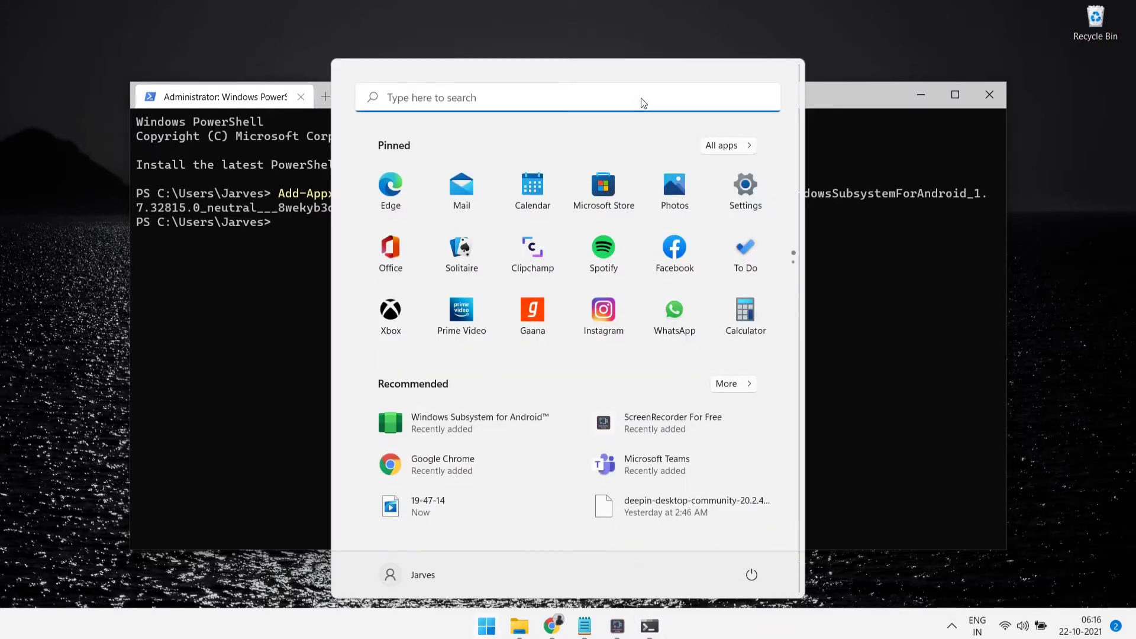
pyautogui.write('a')
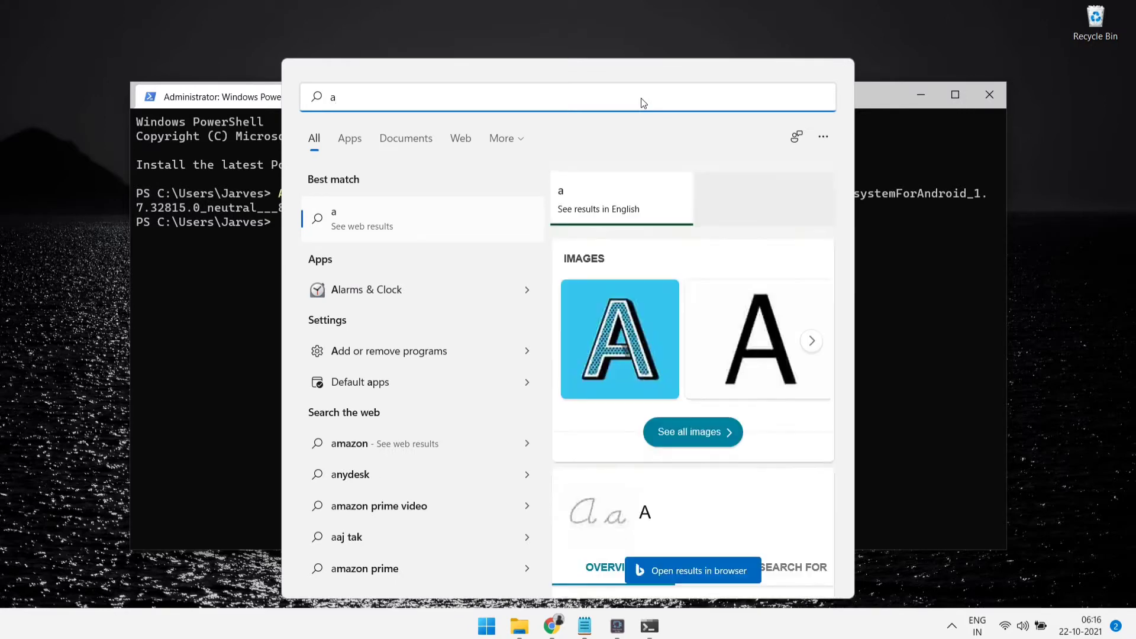
pyautogui.write('ndro')
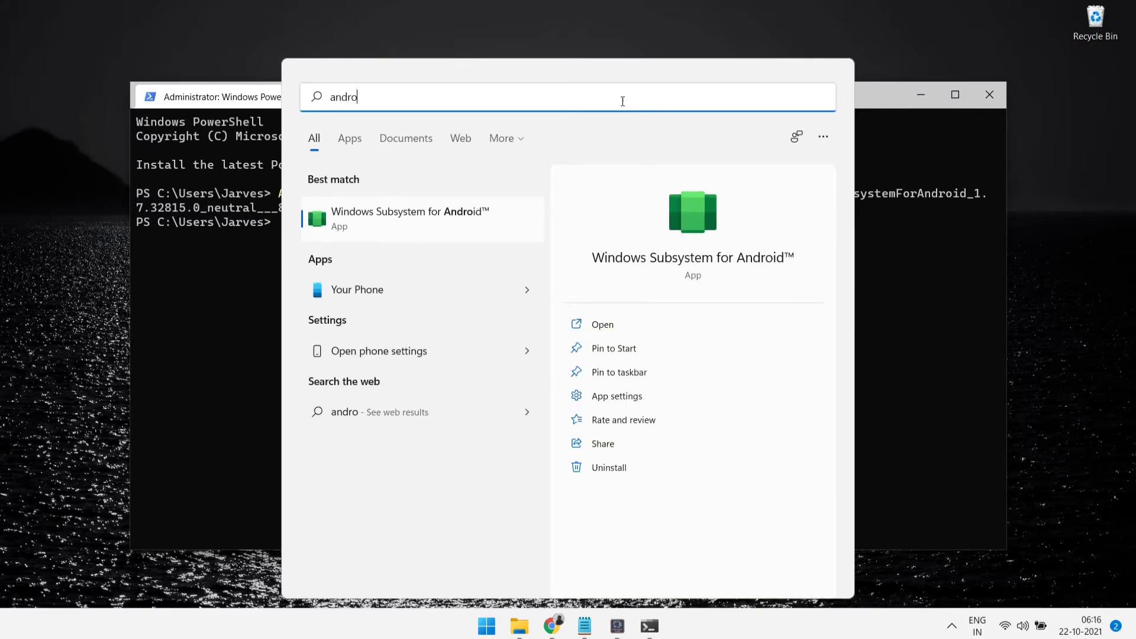
pyautogui.click(401, 219)
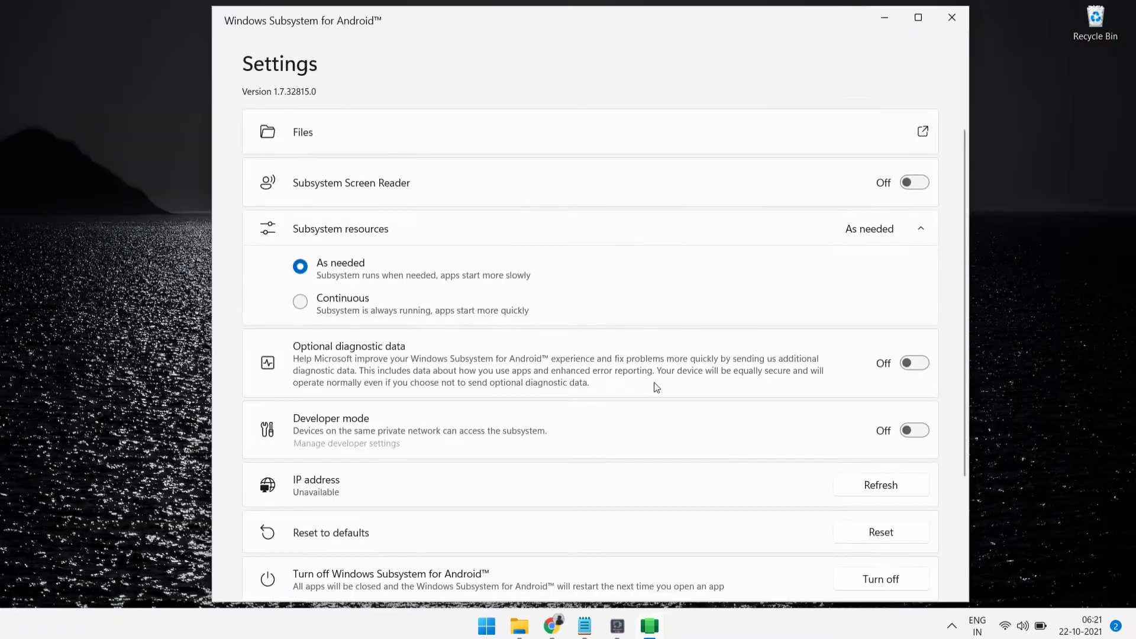
# Step: Turn on Developer mode in the Windows Subsystem for Android settings and refresh the IP address
pyautogui.scroll(-4, 626, 365)
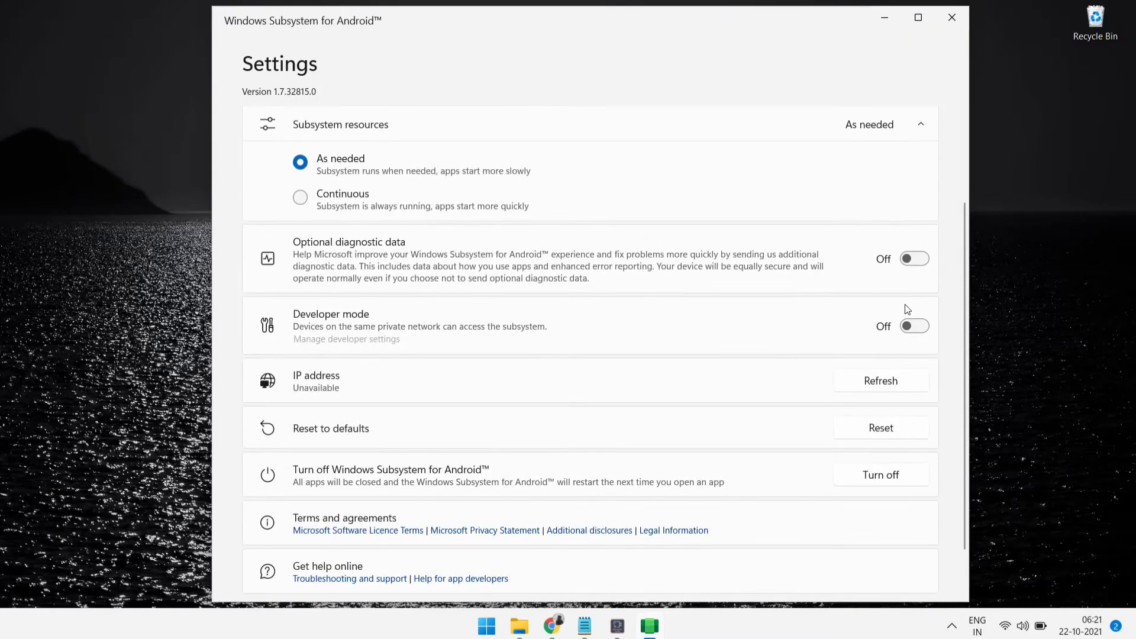
pyautogui.click(911, 326)
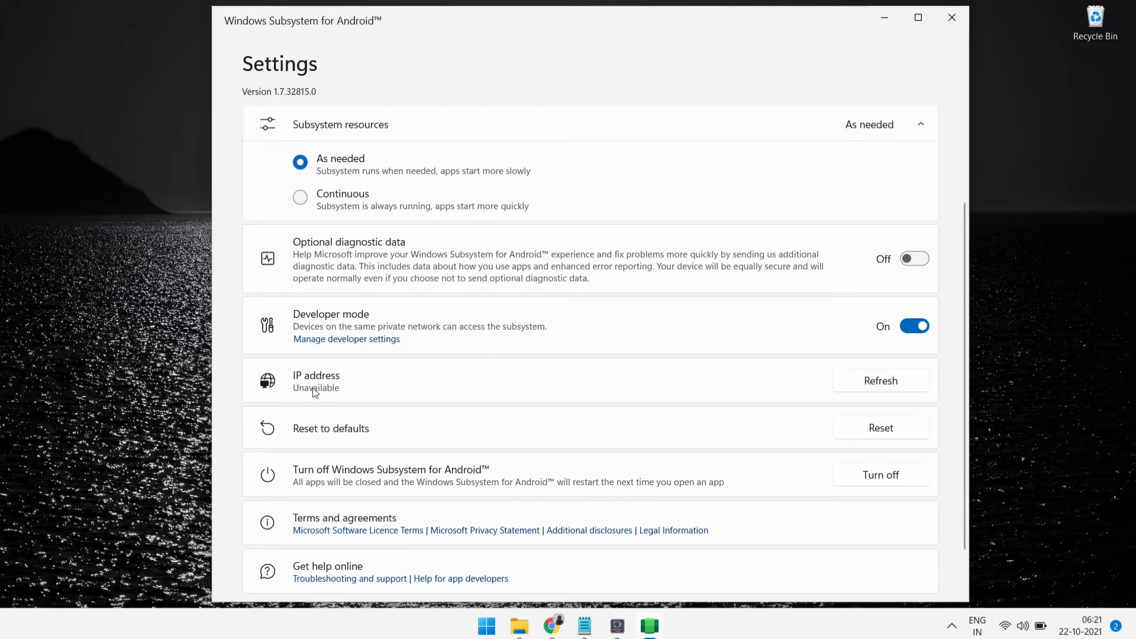
pyautogui.click(879, 382)
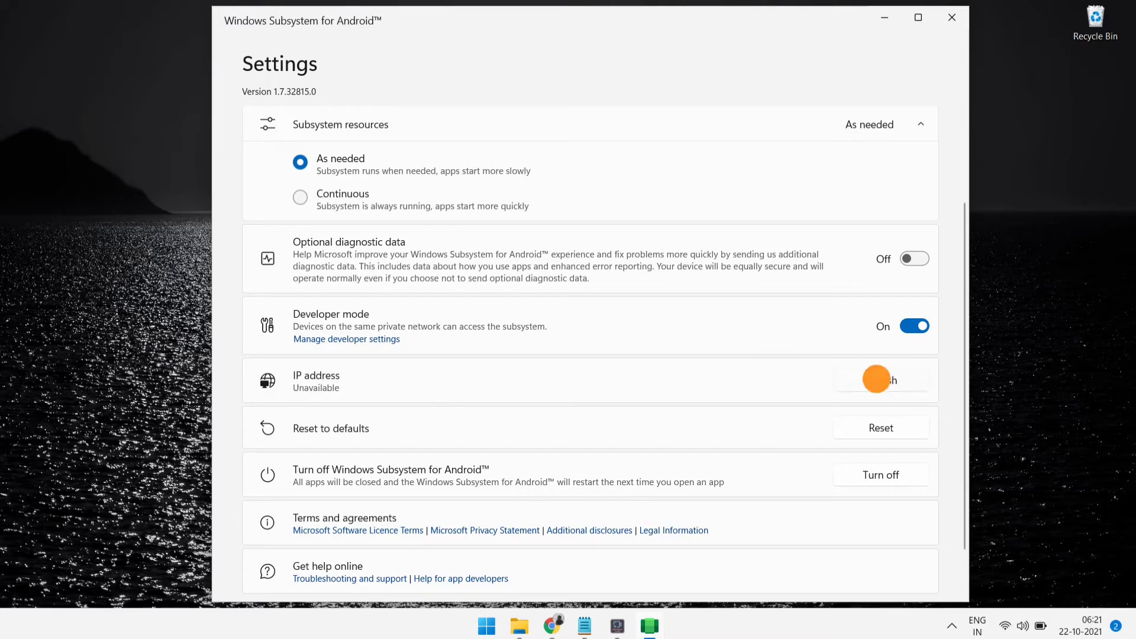
pyautogui.click(880, 382)
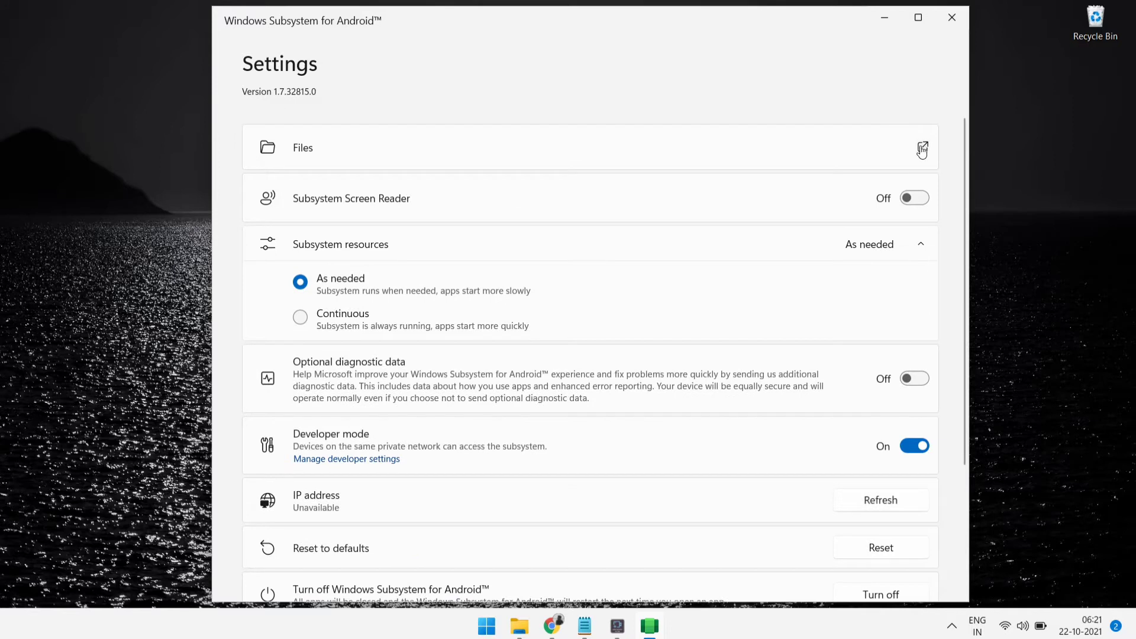
# Step: Try to open Files from the Windows Subsystem for Android settings and dismiss the resulting dialog
pyautogui.click(923, 149)
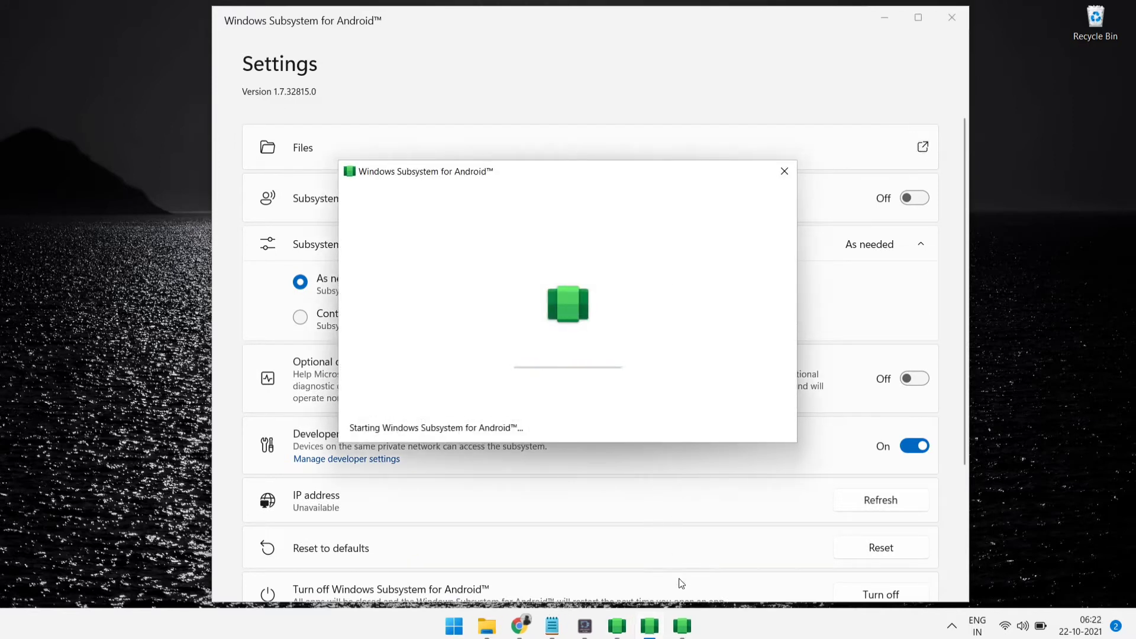
pyautogui.click(683, 628)
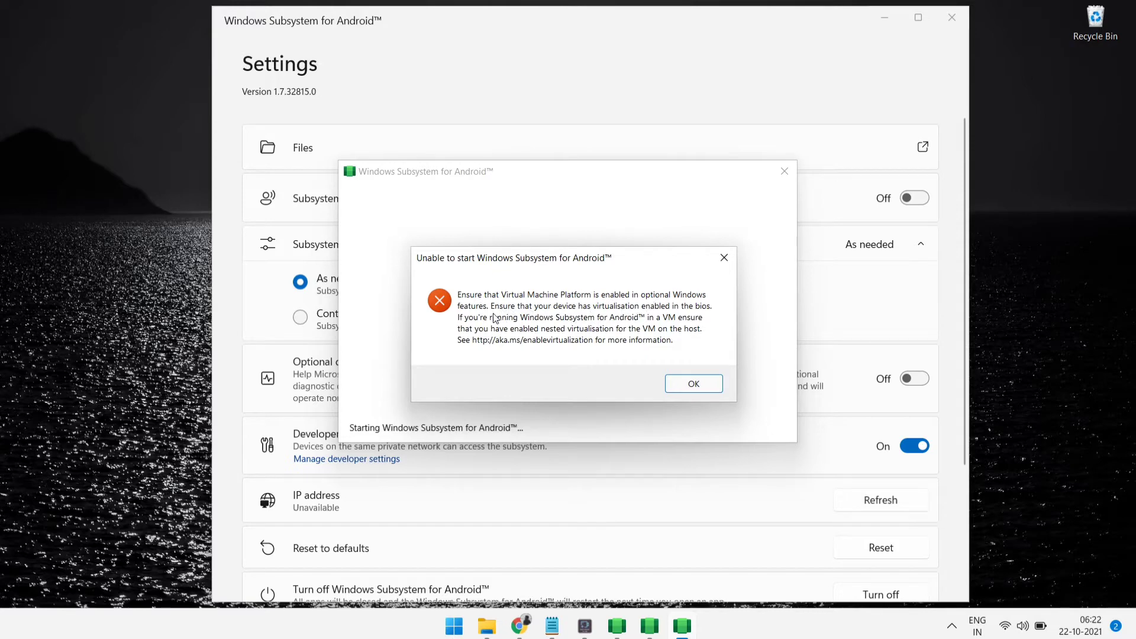
pyautogui.click(686, 385)
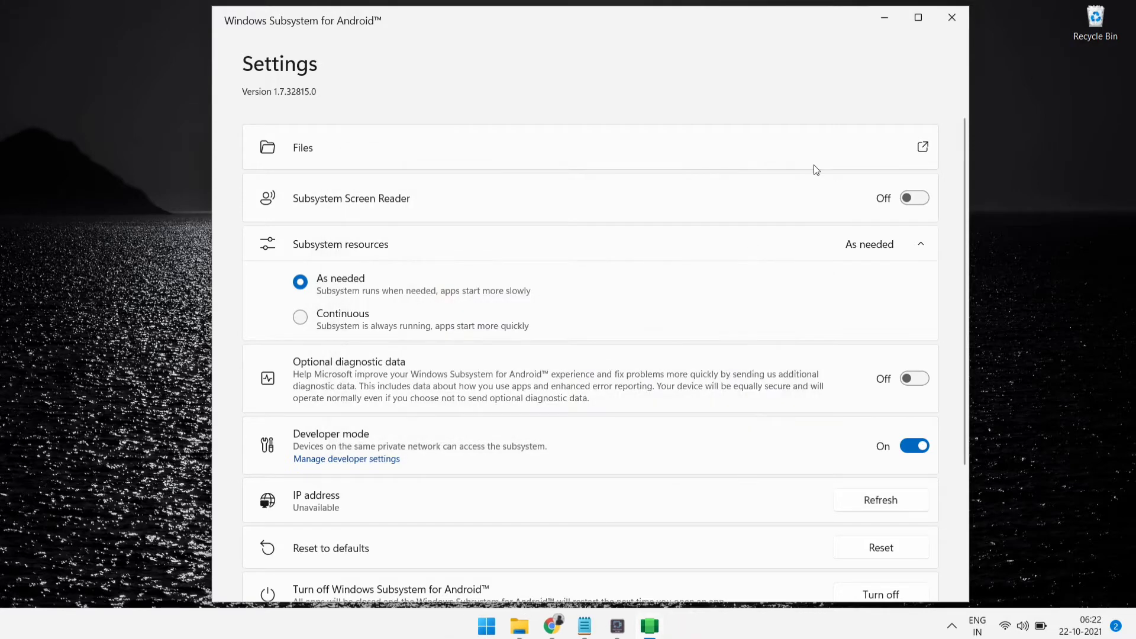
# Step: Restart the computer and enter the BIOS setup utility during startup
pyautogui.press('super')
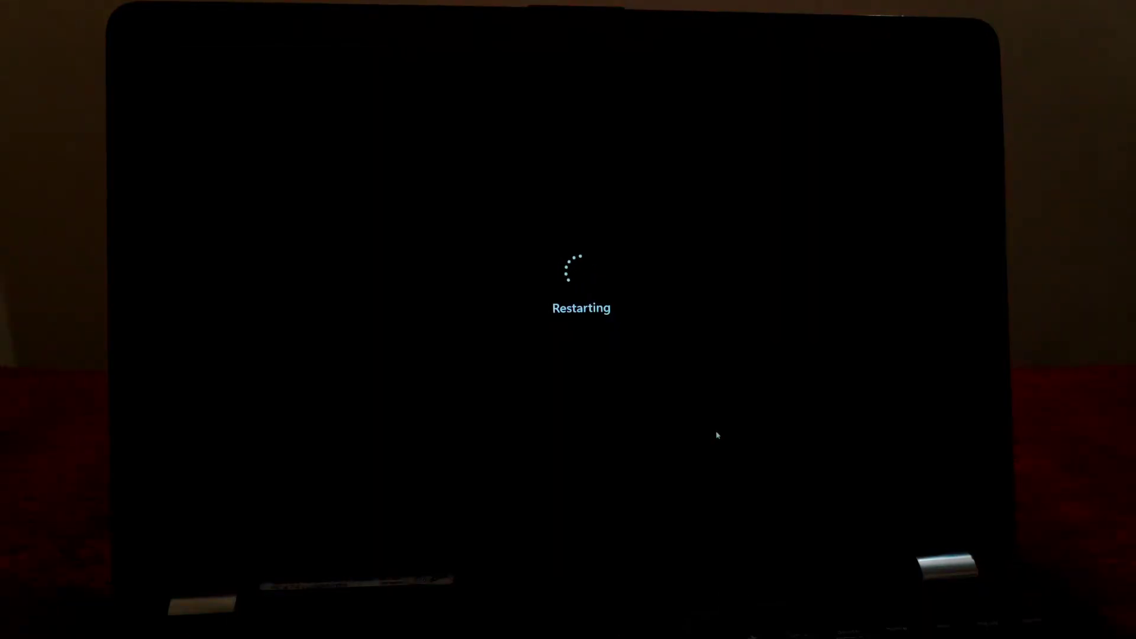
pyautogui.click(491, 408)
pyautogui.press('Return')
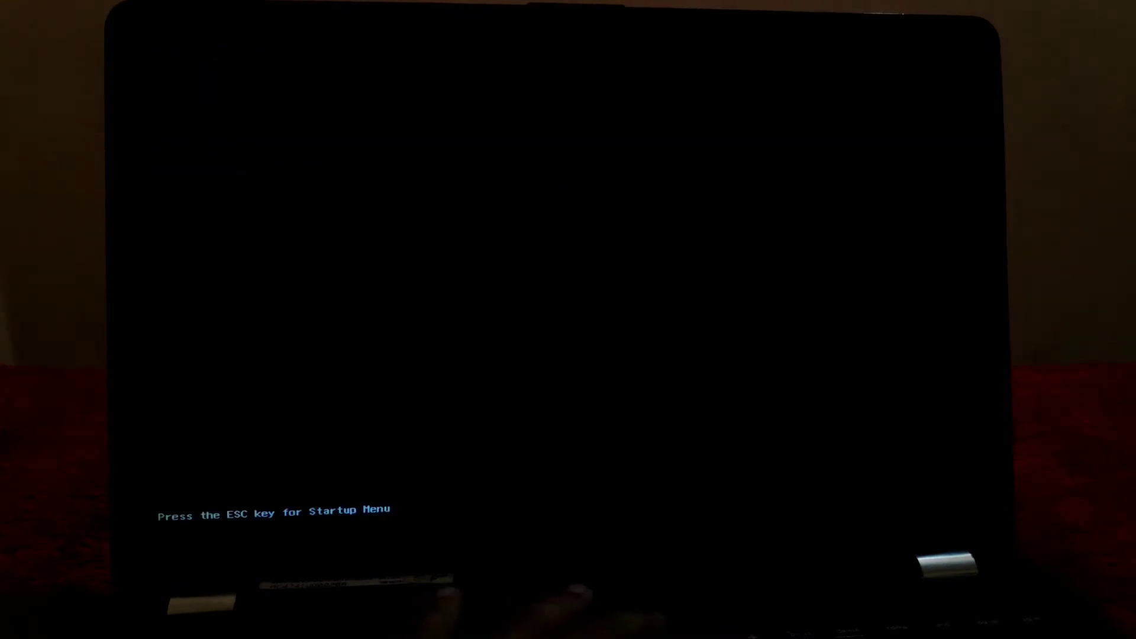
pyautogui.press('F10')
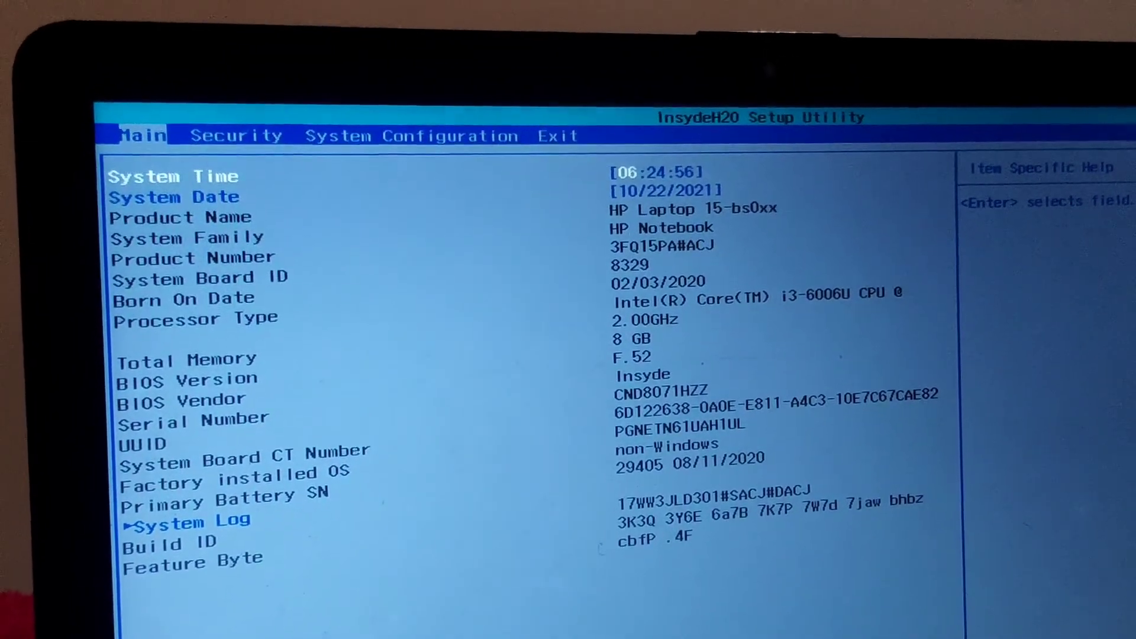
# Step: Set Virtualization Technology to Enabled in the BIOS System Configuration and exit saving changes
pyautogui.press('Right')
pyautogui.press('Right')
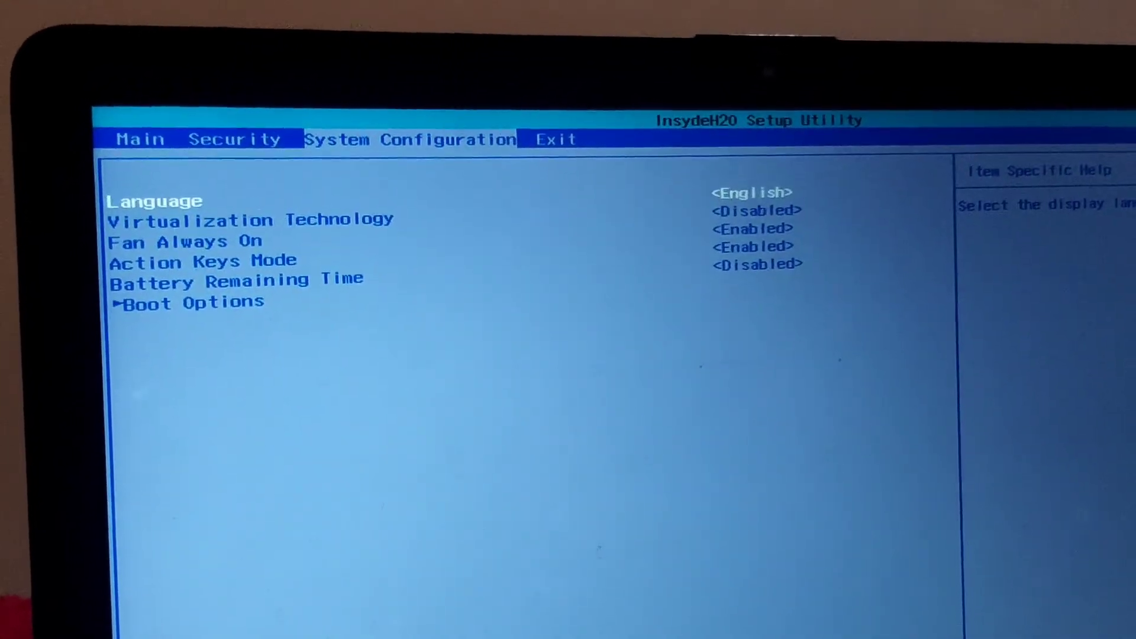
pyautogui.press('Down')
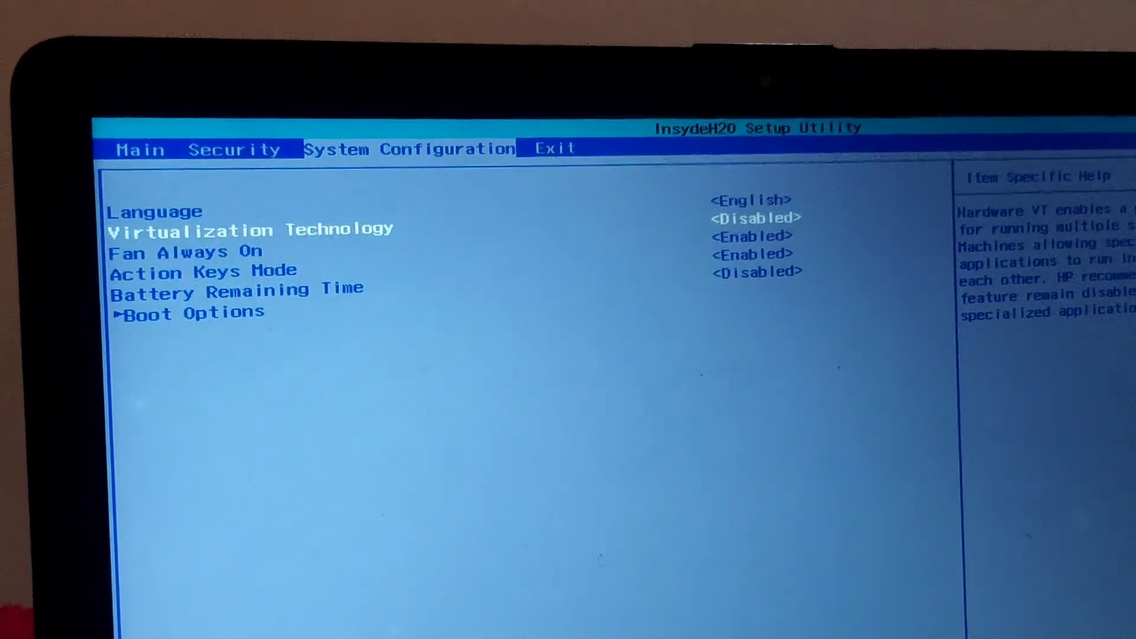
pyautogui.press('Return')
pyautogui.press('Down')
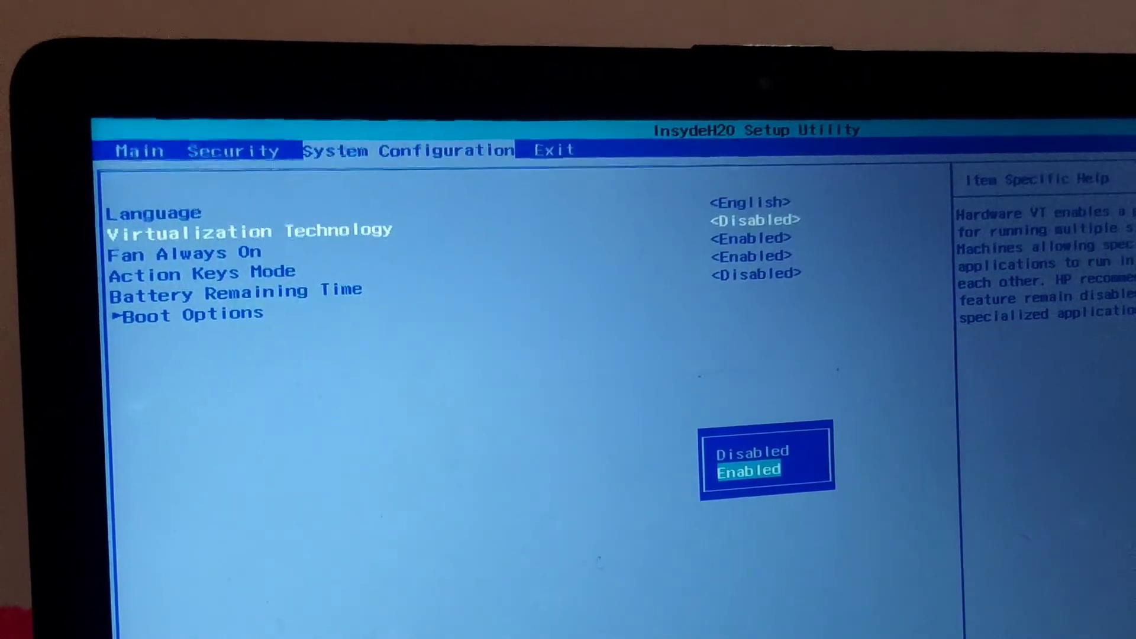
pyautogui.press('Return')
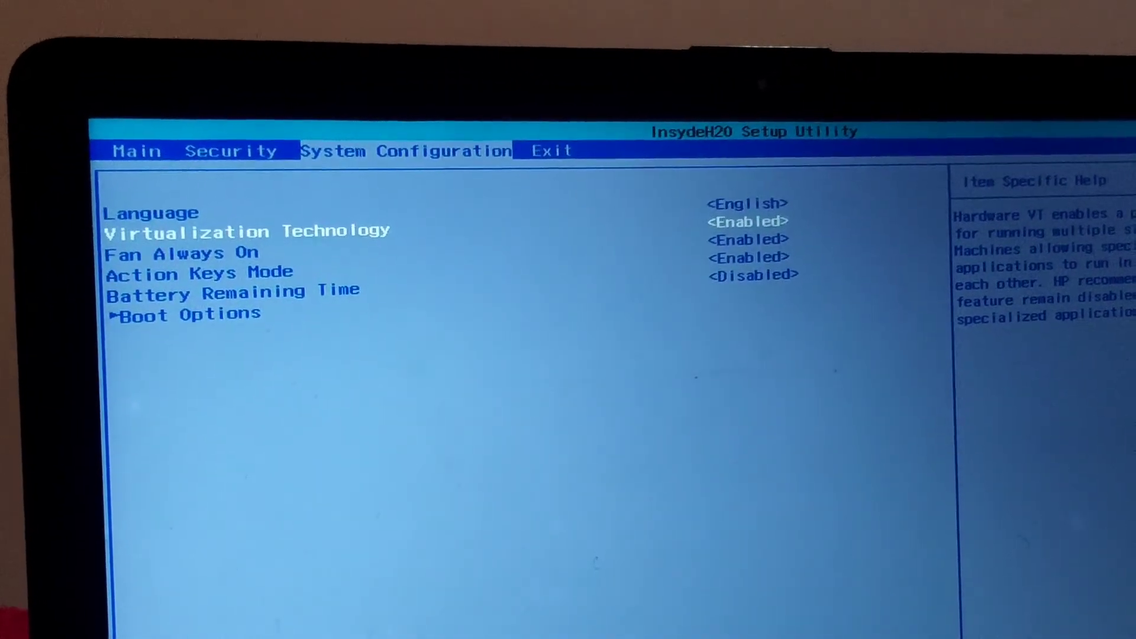
pyautogui.press('F10')
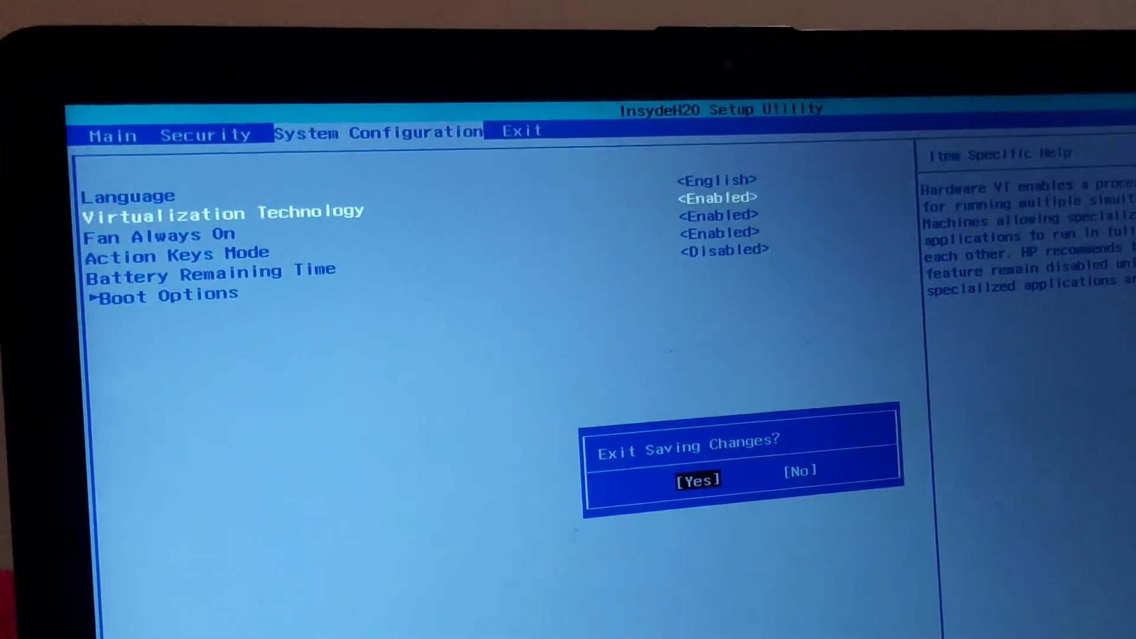
pyautogui.press('Return')
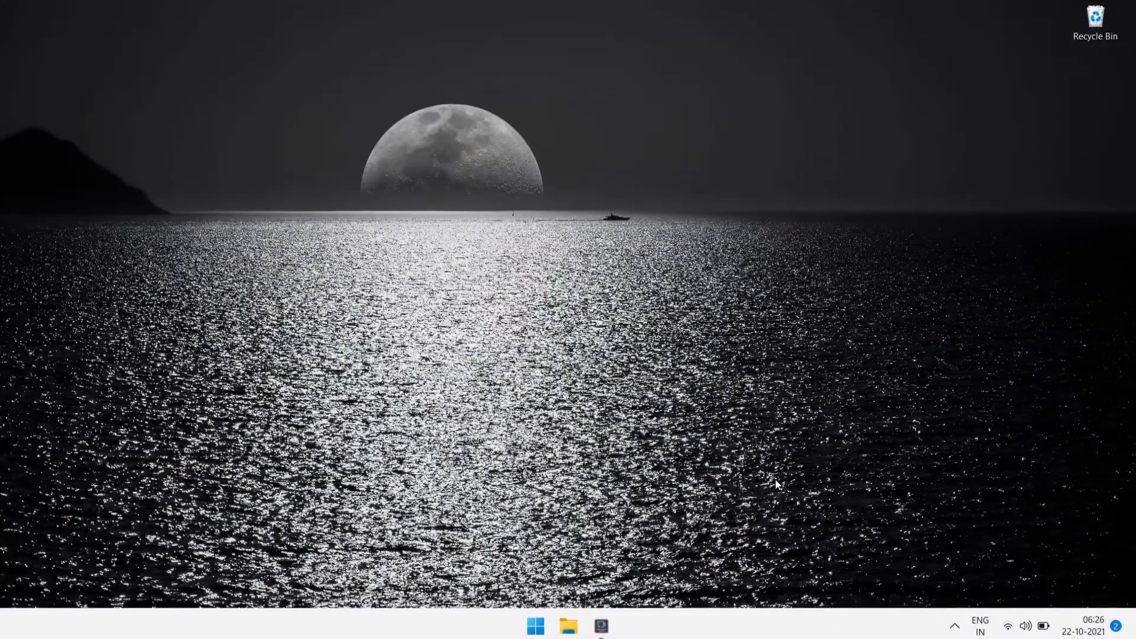
# Step: Reopen Windows Subsystem for Android from the Windows search
pyautogui.press('super')
pyautogui.write('a')
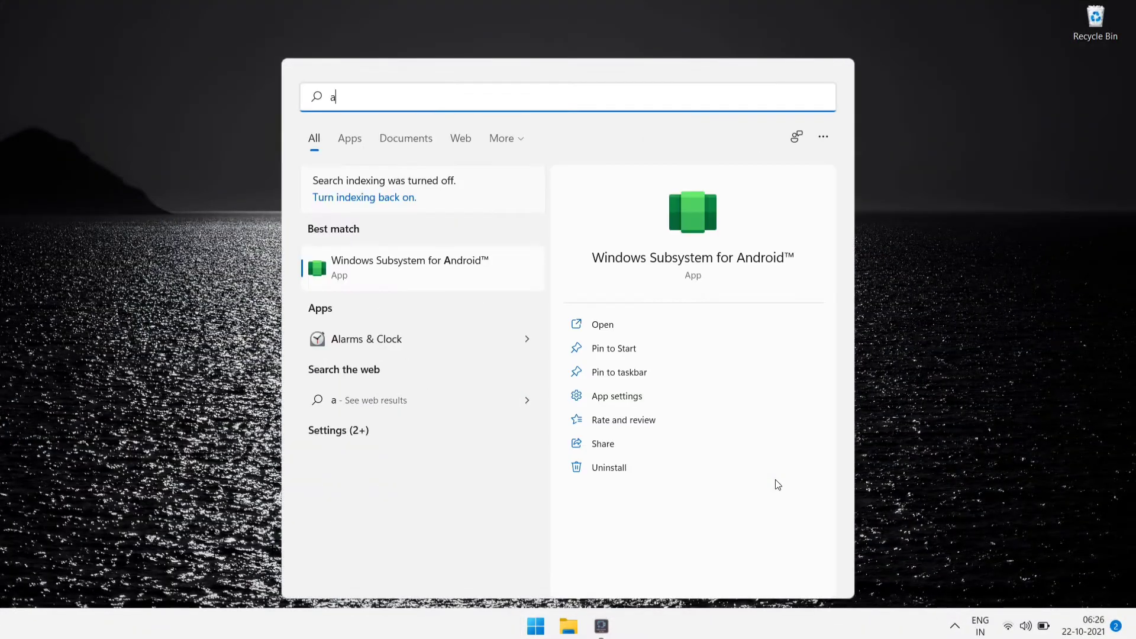
pyautogui.click(418, 279)
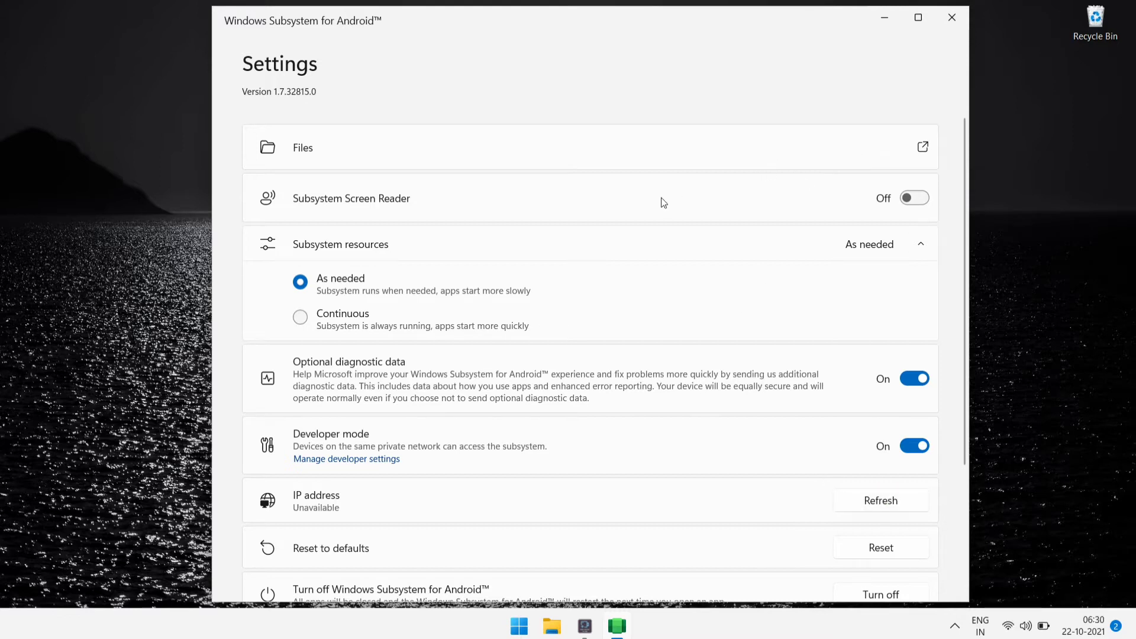
# Step: Search for and open Control Panel, with its items shown as small icons
pyautogui.press('super')
pyautogui.write('co')
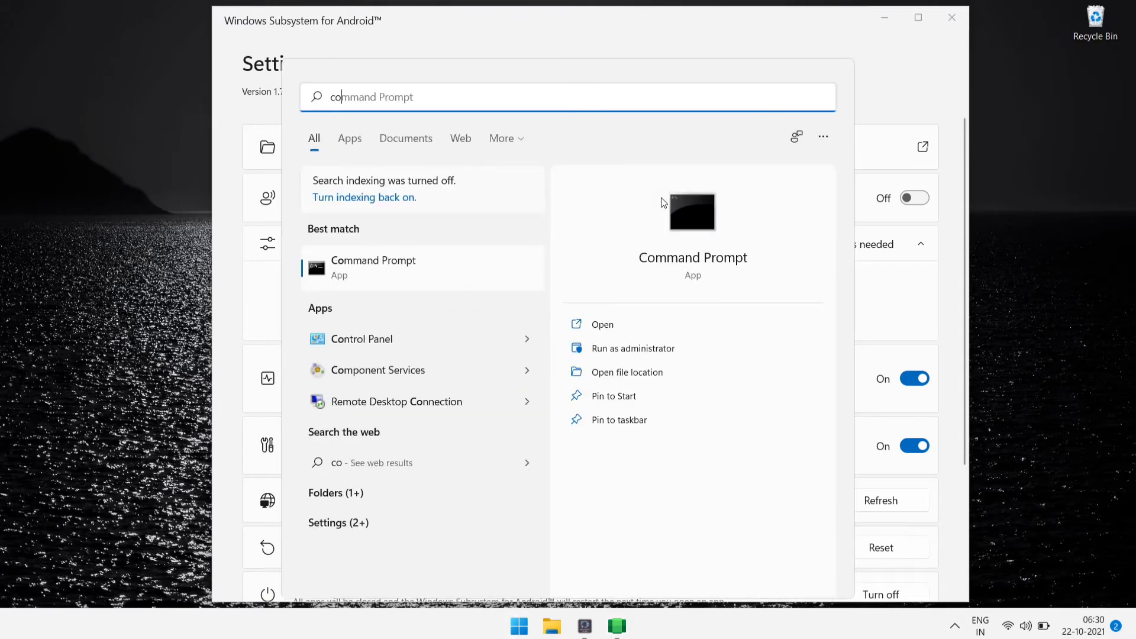
pyautogui.write('ntr')
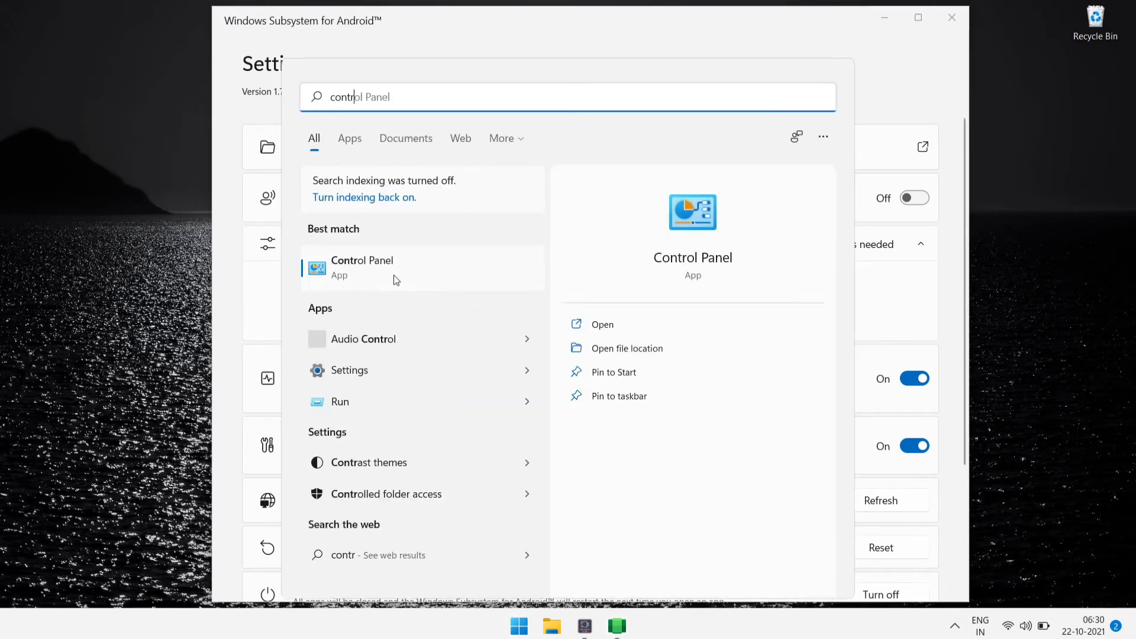
pyautogui.click(396, 280)
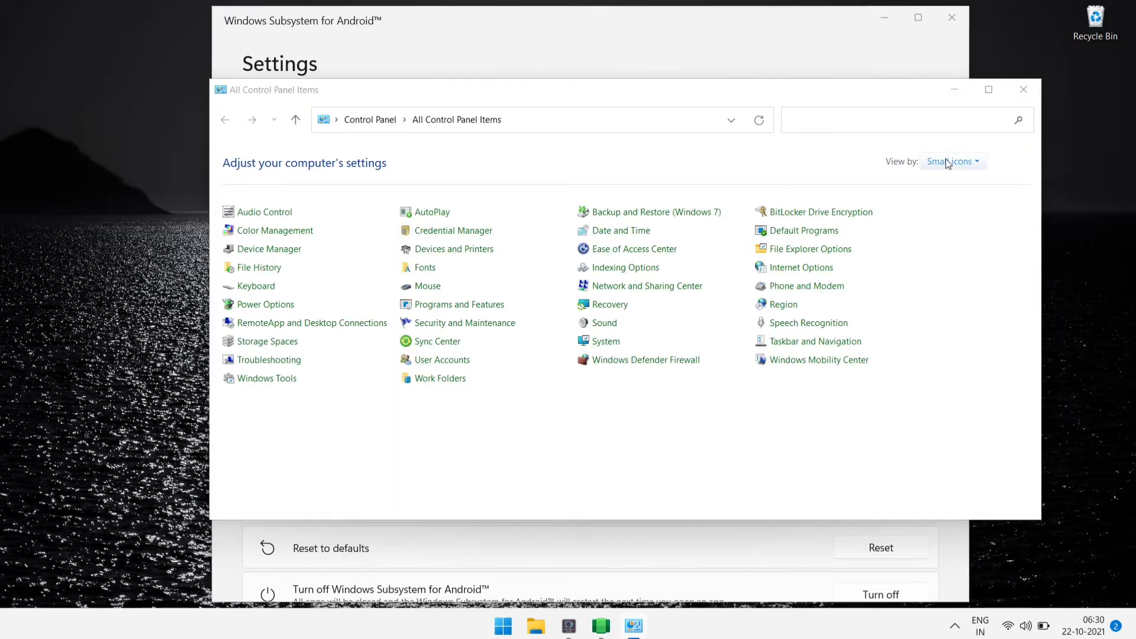
pyautogui.click(947, 164)
pyautogui.click(971, 218)
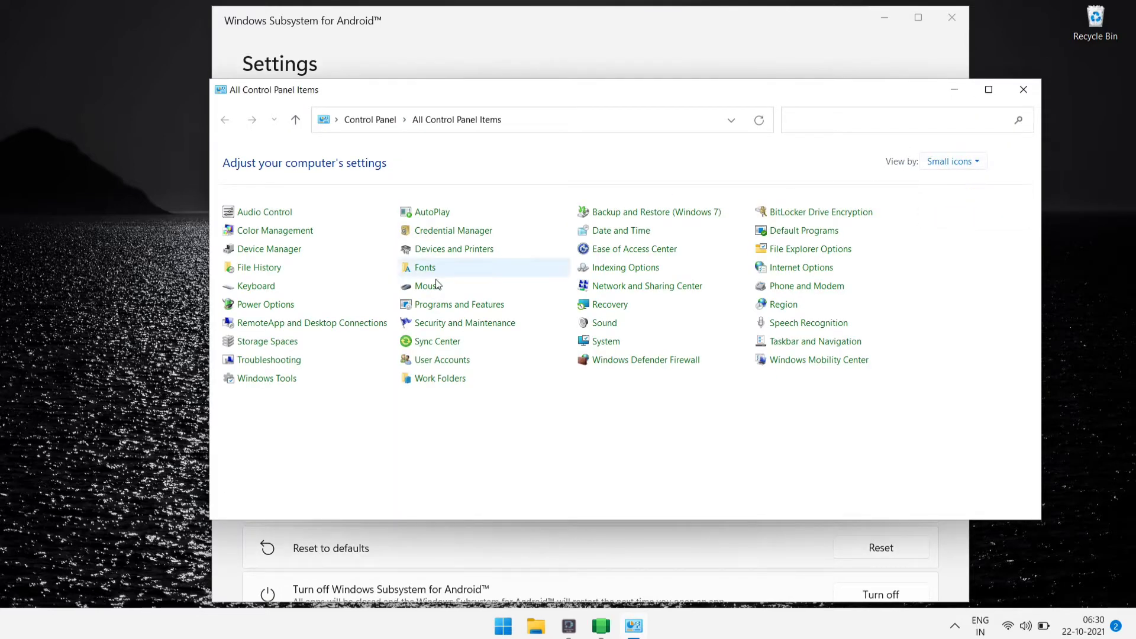
# Step: Turn on the Virtual Machine Platform Windows feature from Programs and Features and decline the immediate restart
pyautogui.click(460, 309)
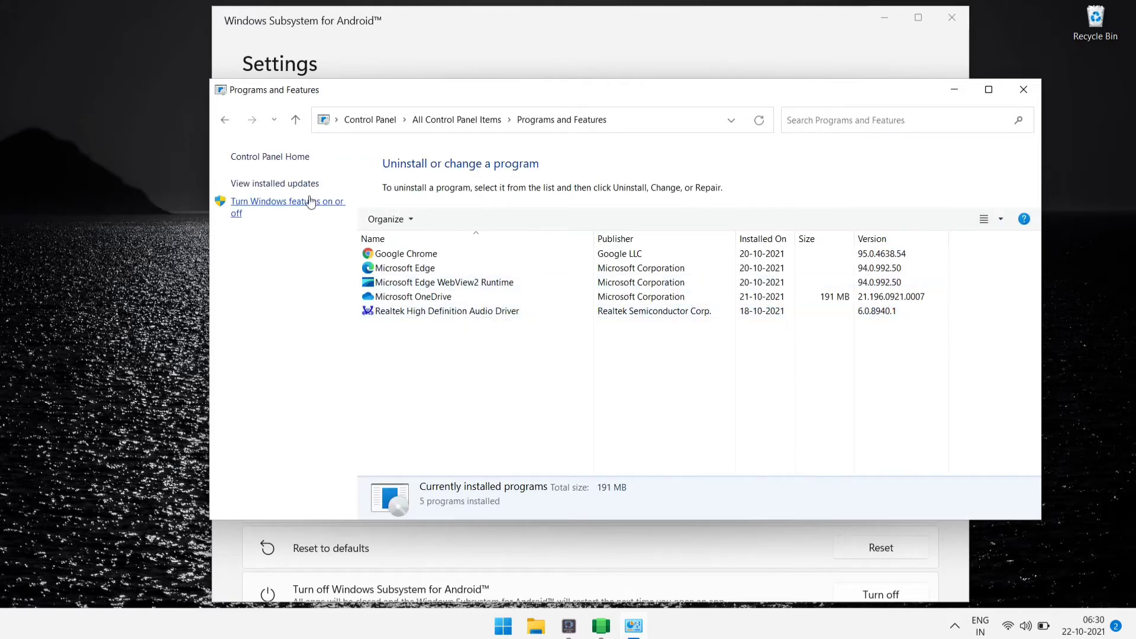
pyautogui.click(283, 201)
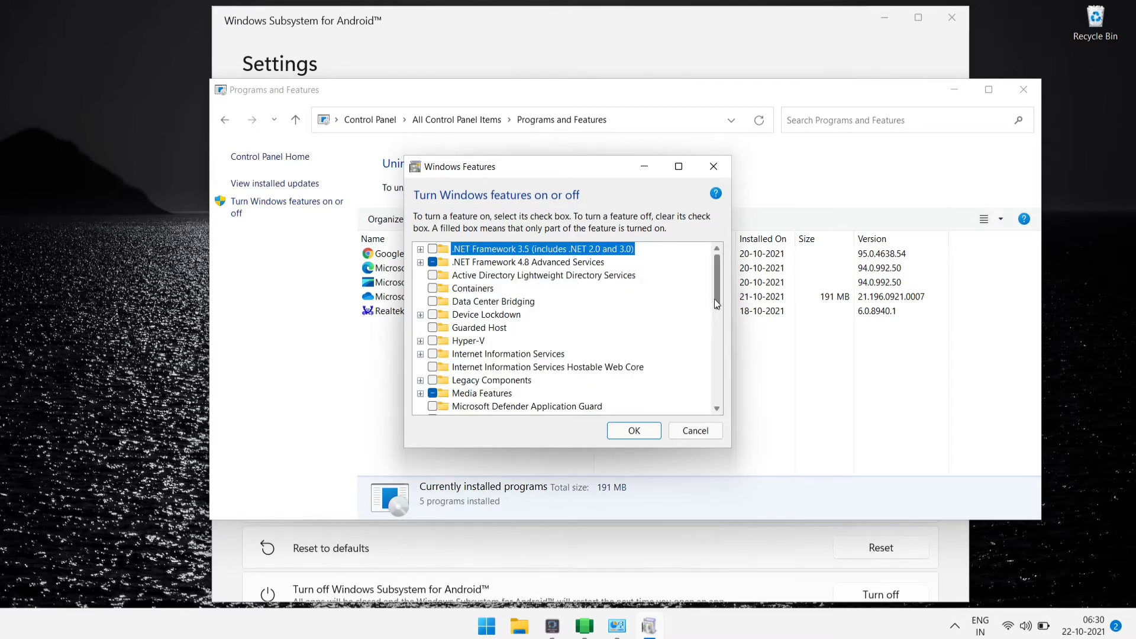
pyautogui.moveTo(715, 297); pyautogui.dragTo(715, 395)
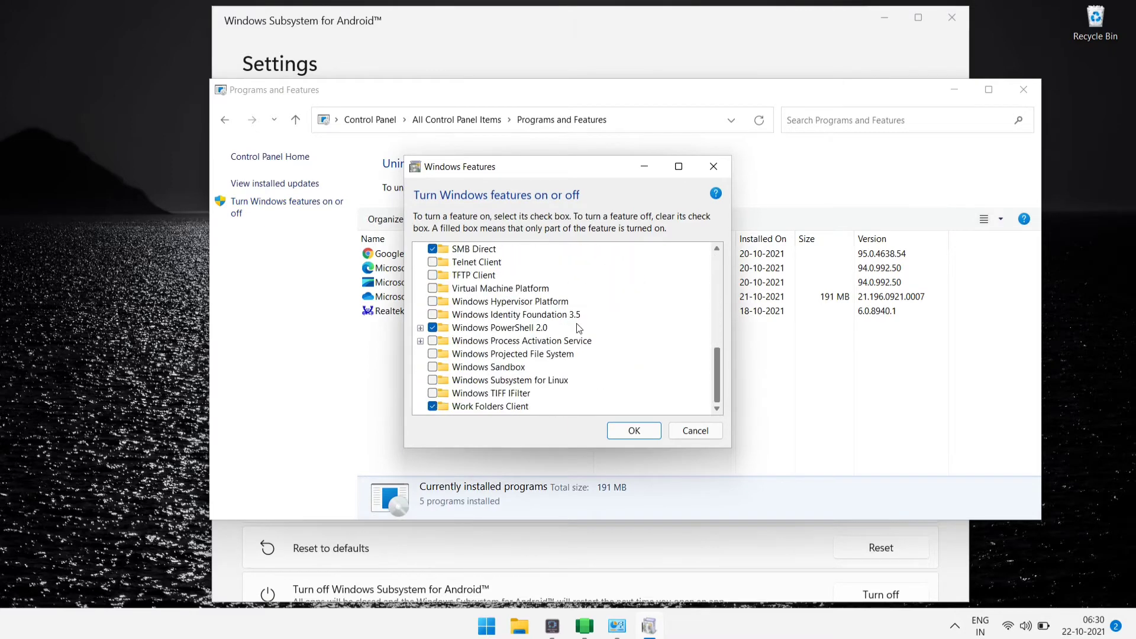
pyautogui.click(433, 290)
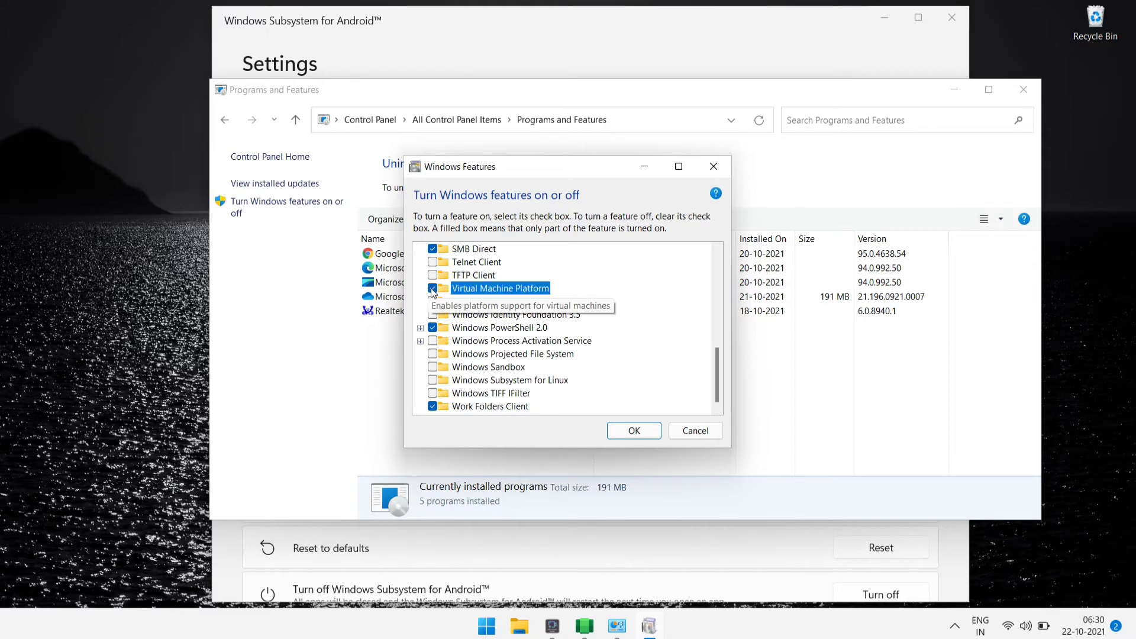
pyautogui.click(637, 436)
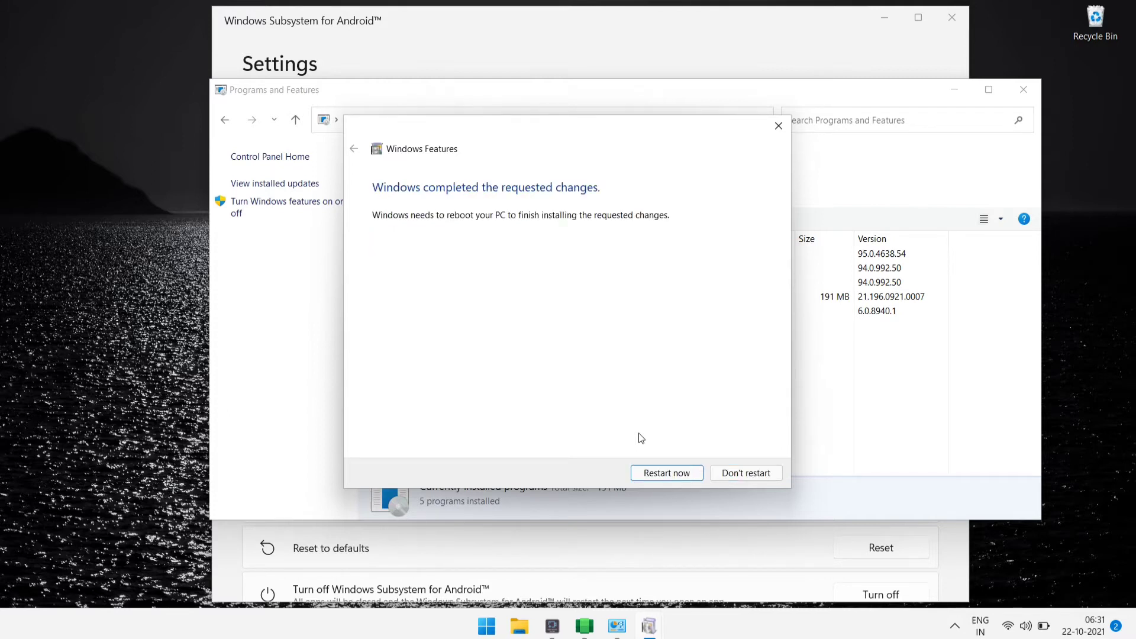
pyautogui.click(739, 473)
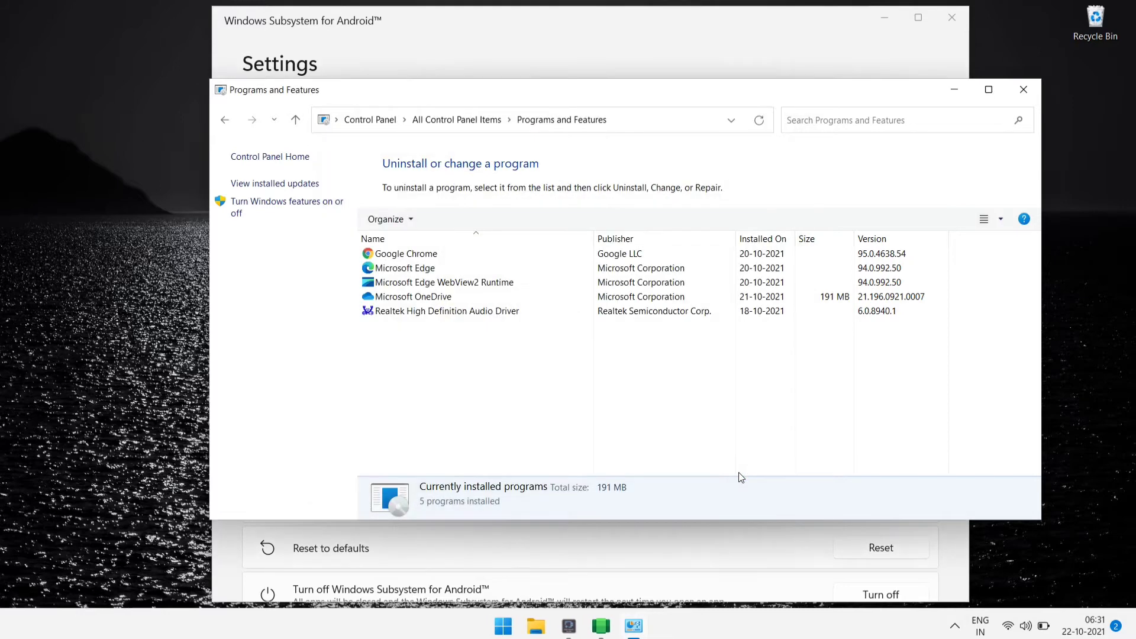
# Step: Close the Programs and Features and Windows Subsystem for Android windows and bring up Start
pyautogui.click(1024, 89)
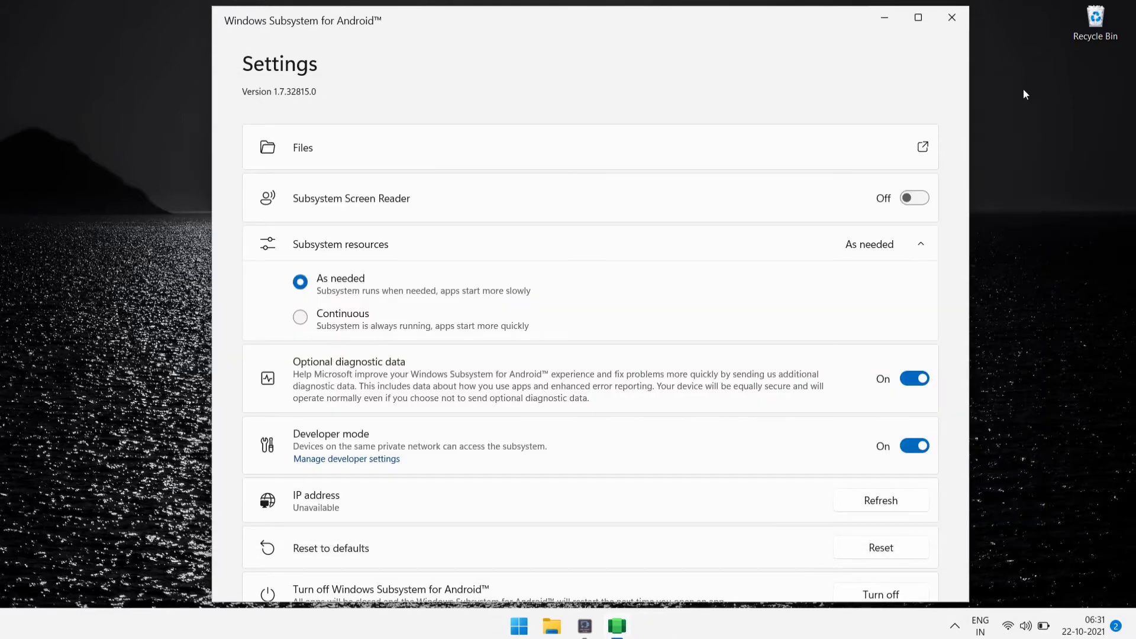
pyautogui.click(942, 23)
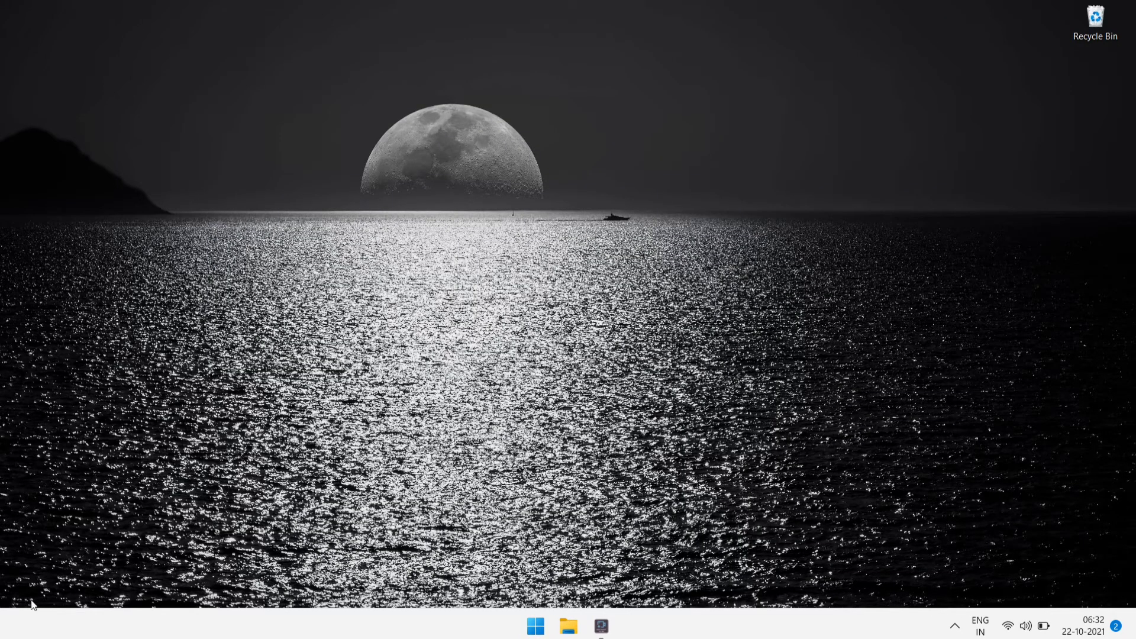
pyautogui.press('super')
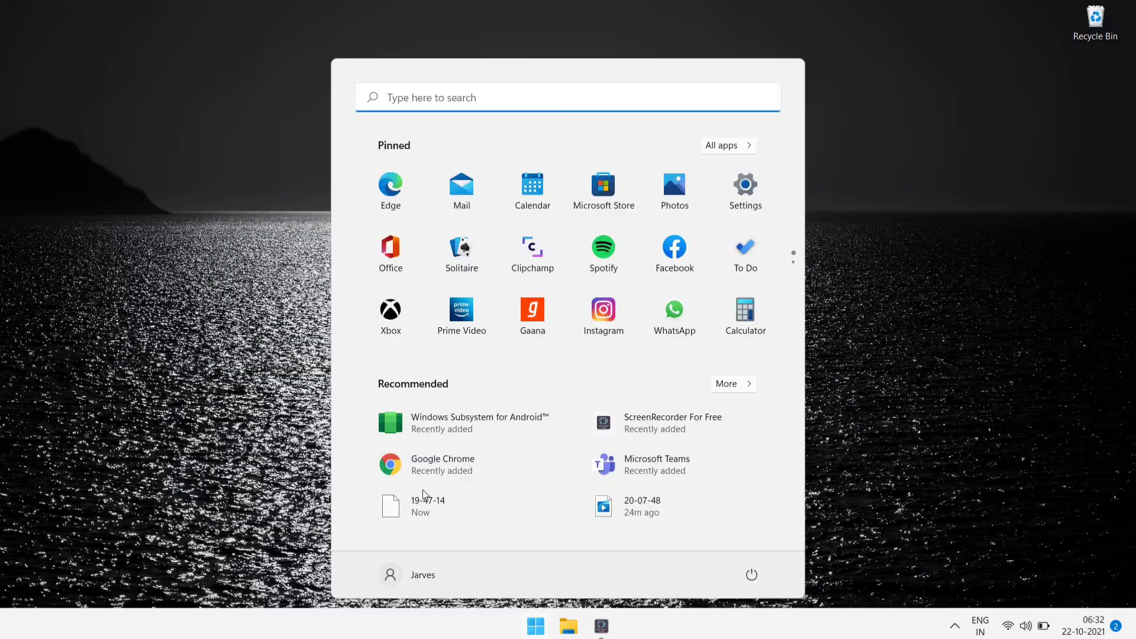
# Step: Restart the computer, and open Windows Subsystem for Android from the Windows search
pyautogui.click(753, 577)
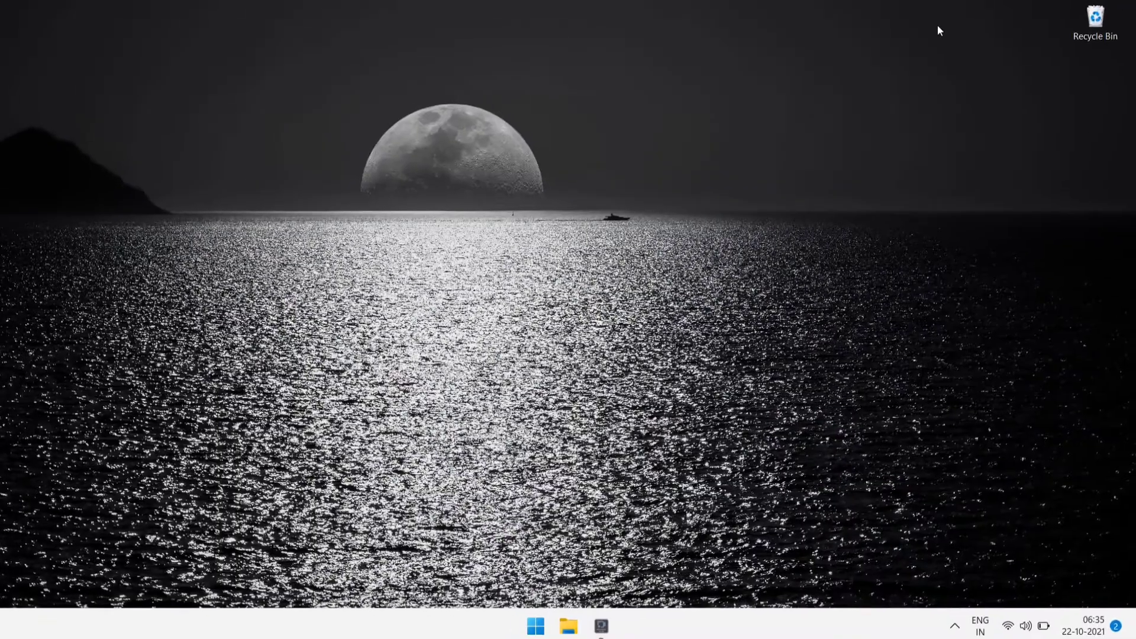
pyautogui.press('super')
pyautogui.write('an')
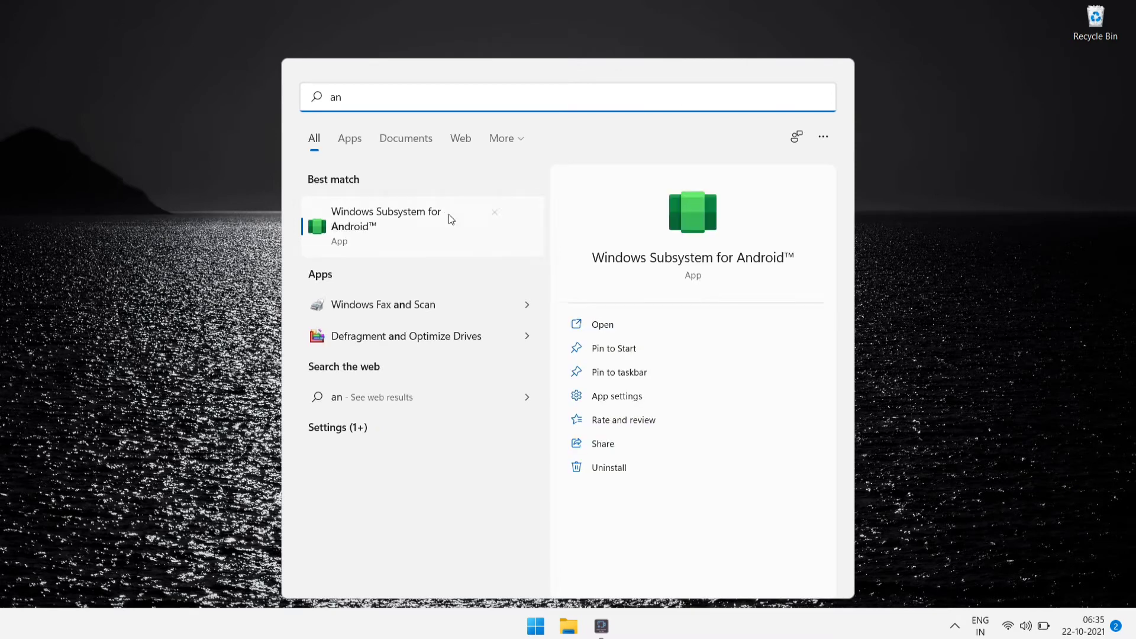
pyautogui.click(439, 221)
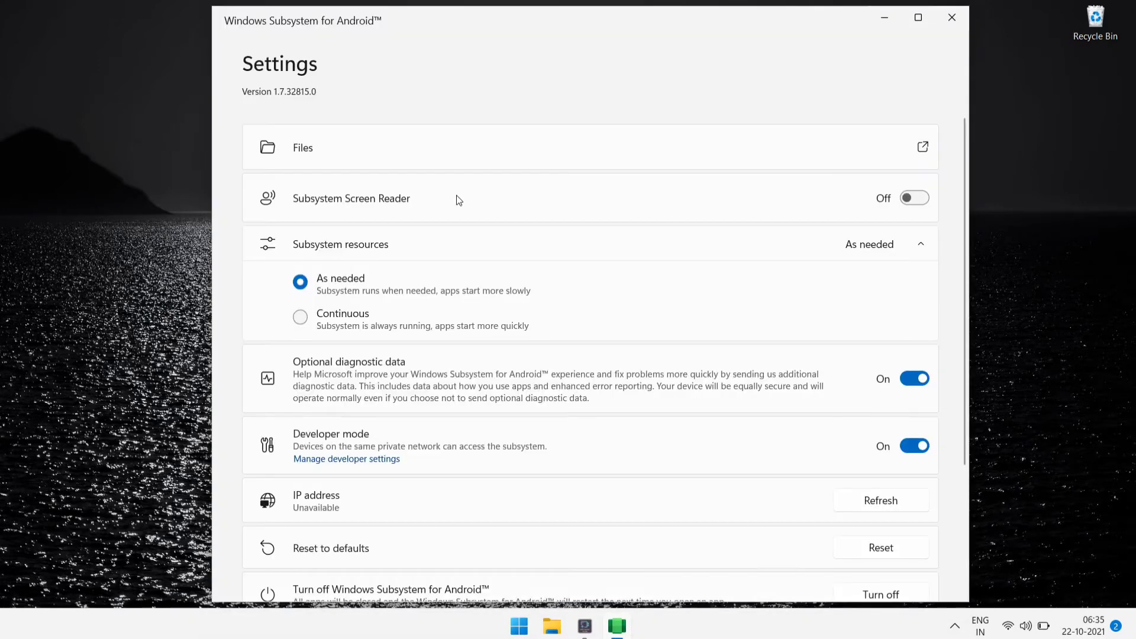
# Step: Start the Android subsystem by opening its Files app, and allow it through Windows Defender Firewall on public networks
pyautogui.click(867, 503)
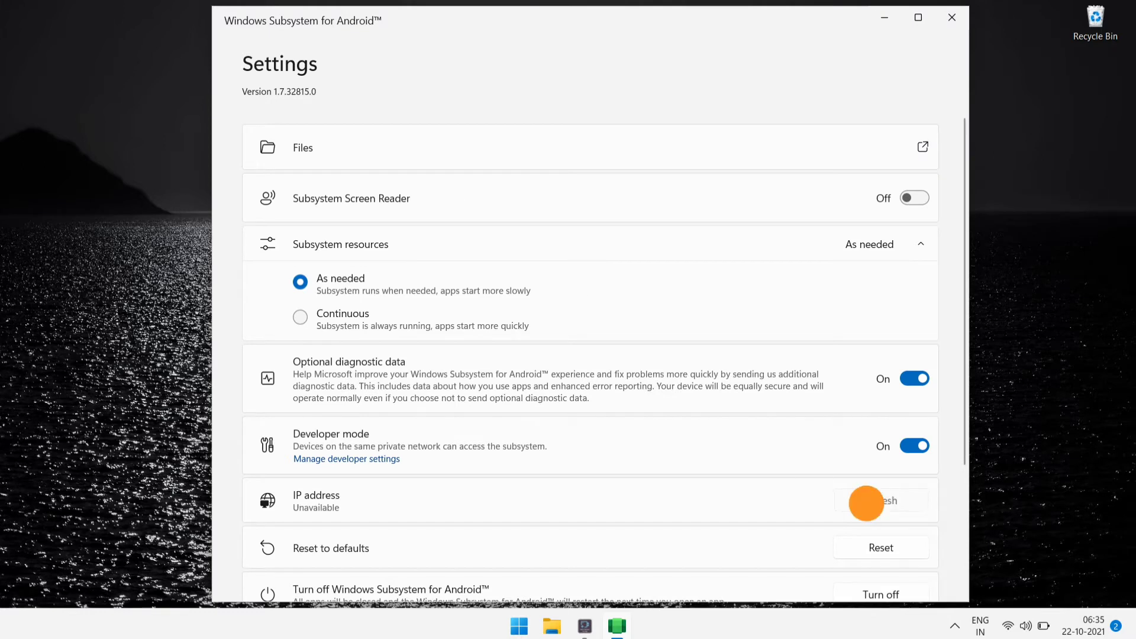
pyautogui.click(920, 152)
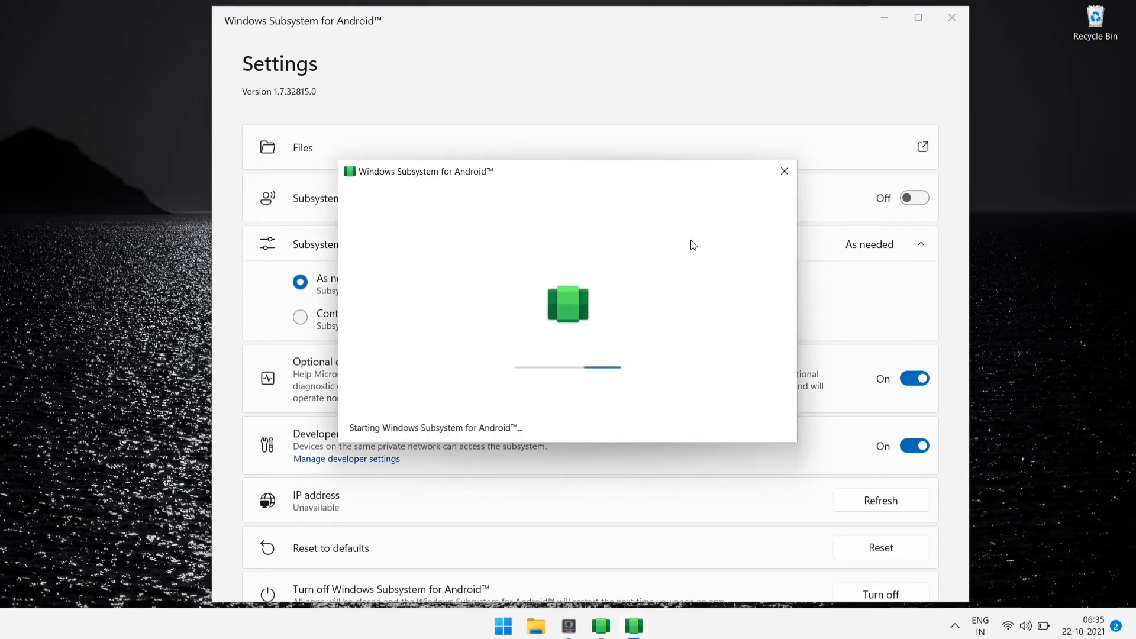
pyautogui.click(658, 450)
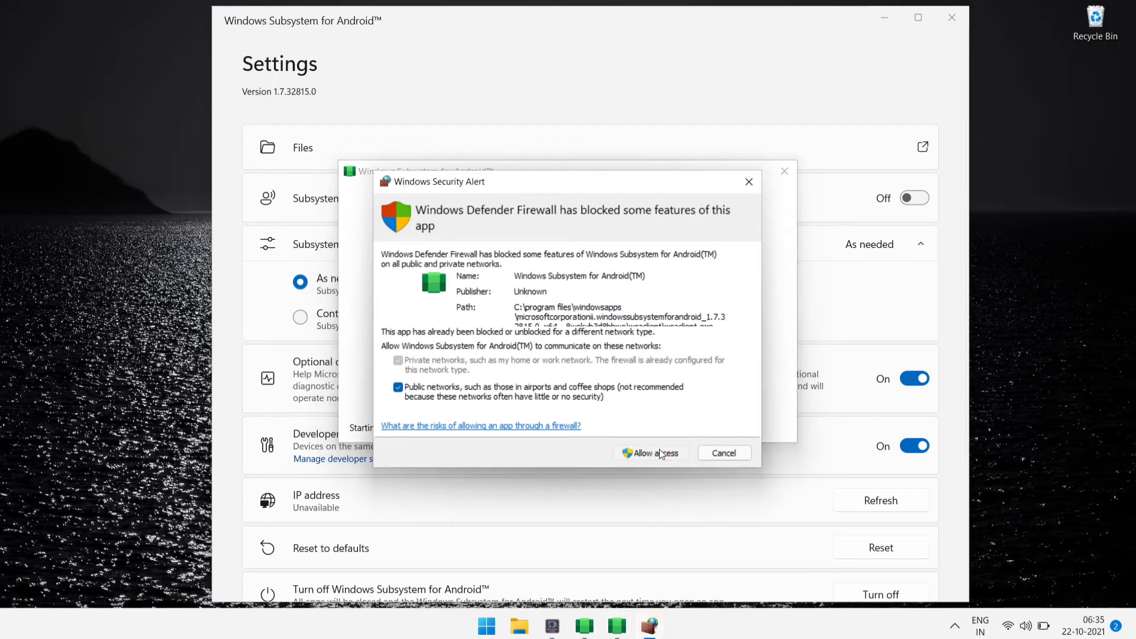
pyautogui.click(660, 451)
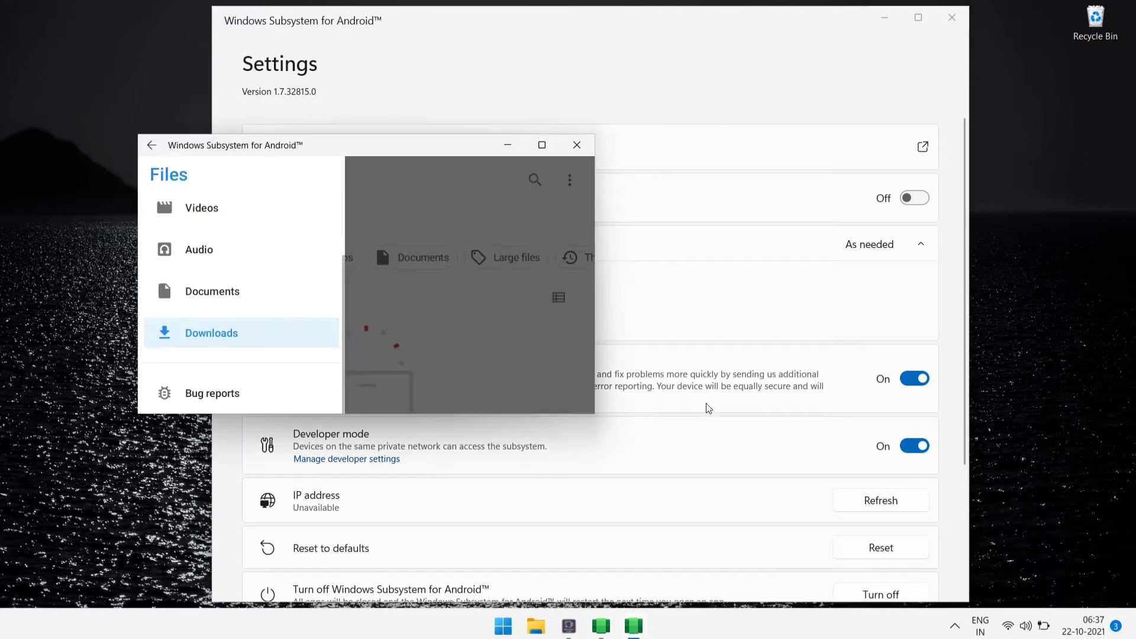
# Step: Return to the Windows Subsystem for Android settings, refresh the subsystem's IP address and copy it
pyautogui.click(729, 432)
pyautogui.click(868, 506)
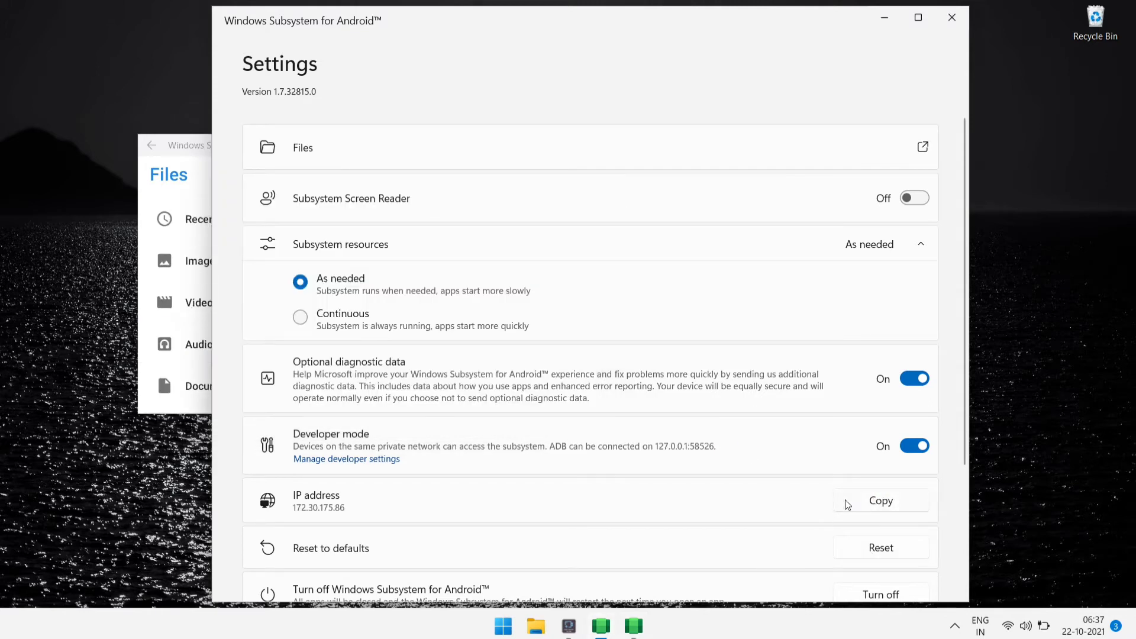
pyautogui.click(853, 499)
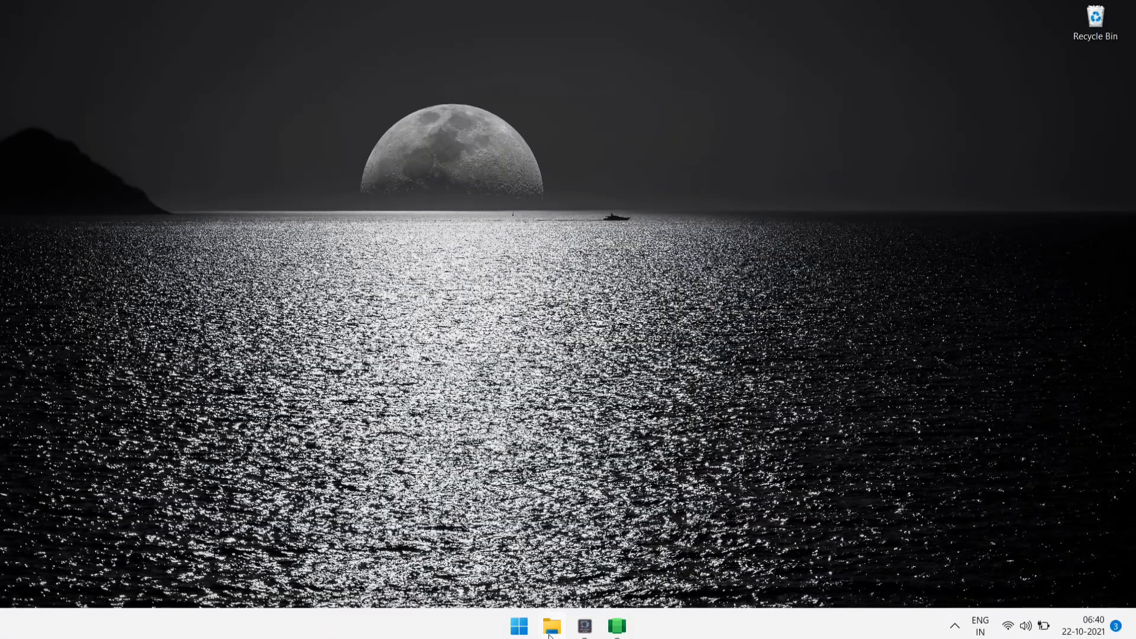
# Step: Open the Minimal_ADB_Fastboot_v1.4.3 archive in Downloads and run the Minimal ADB Fastboot v1.4.3 installer from its inner folder
pyautogui.click(550, 635)
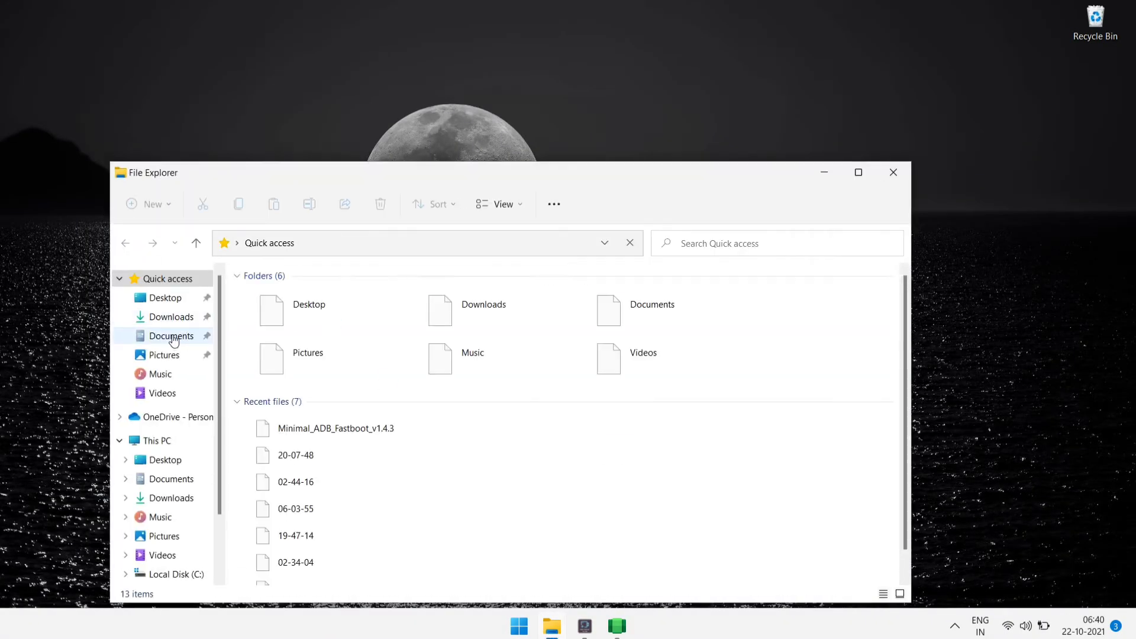
pyautogui.click(166, 317)
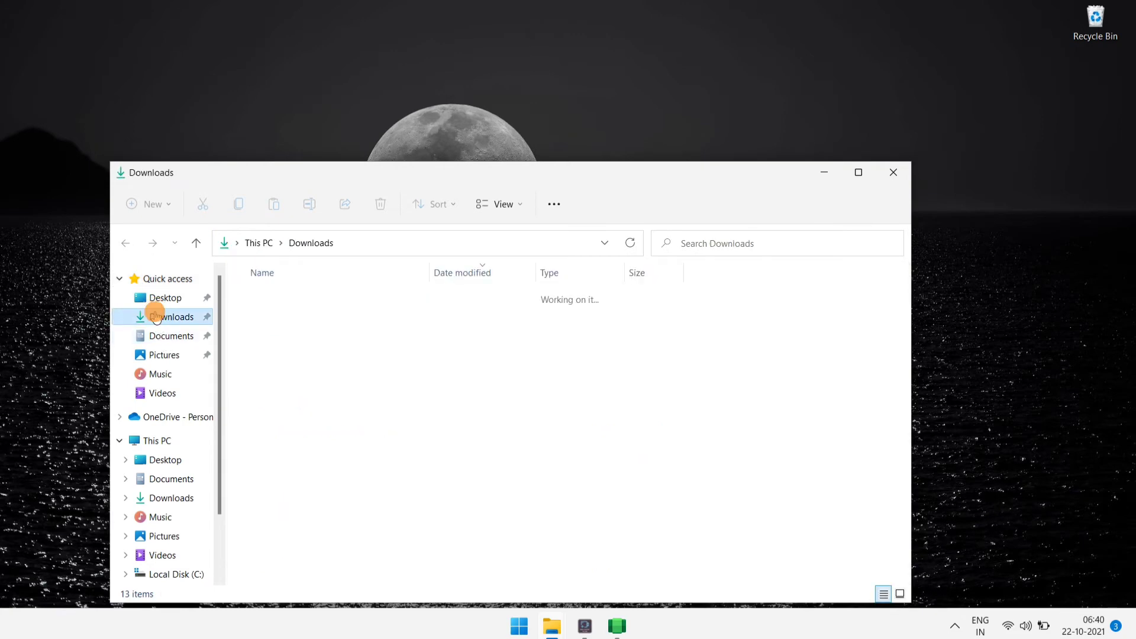
pyautogui.click(304, 341)
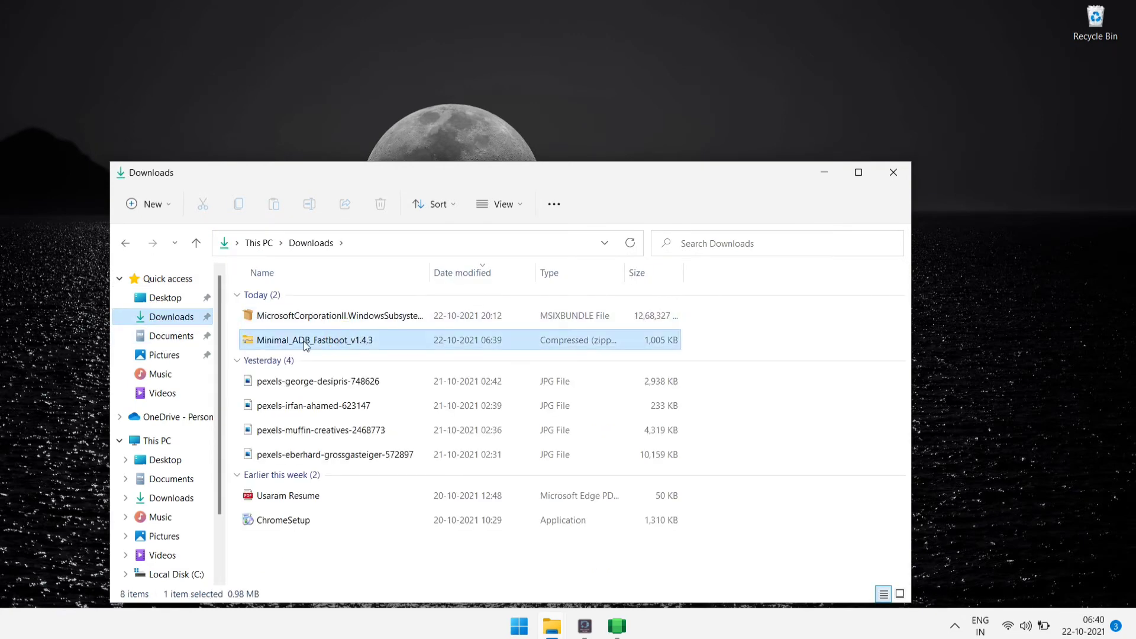
pyautogui.doubleClick(310, 341)
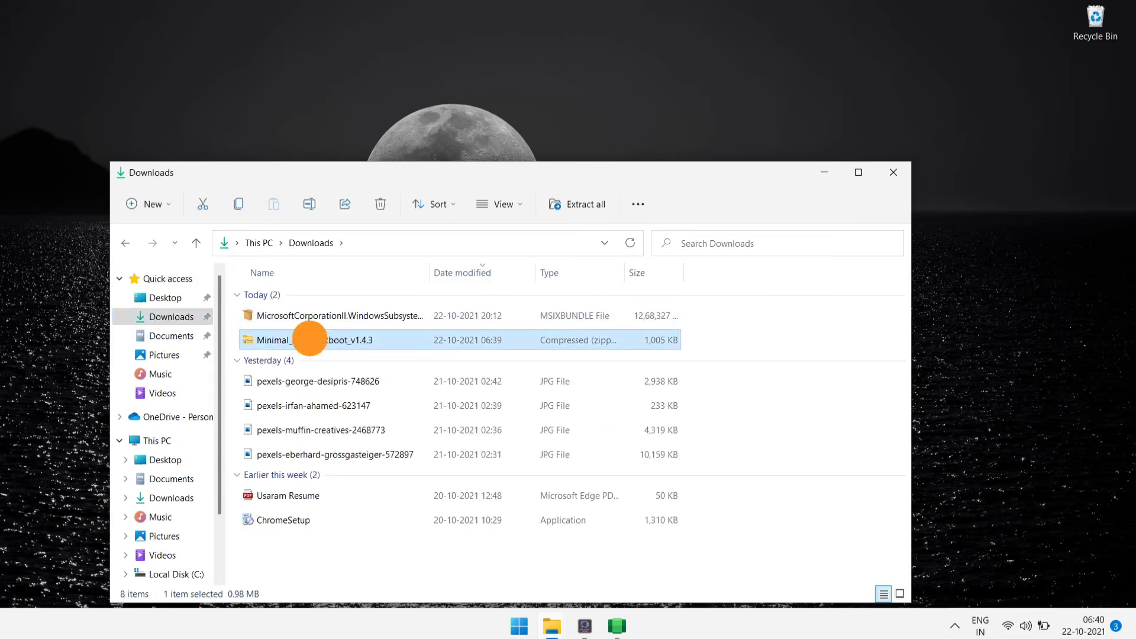
pyautogui.doubleClick(325, 298)
pyautogui.rightClick(358, 380)
pyautogui.click(374, 384)
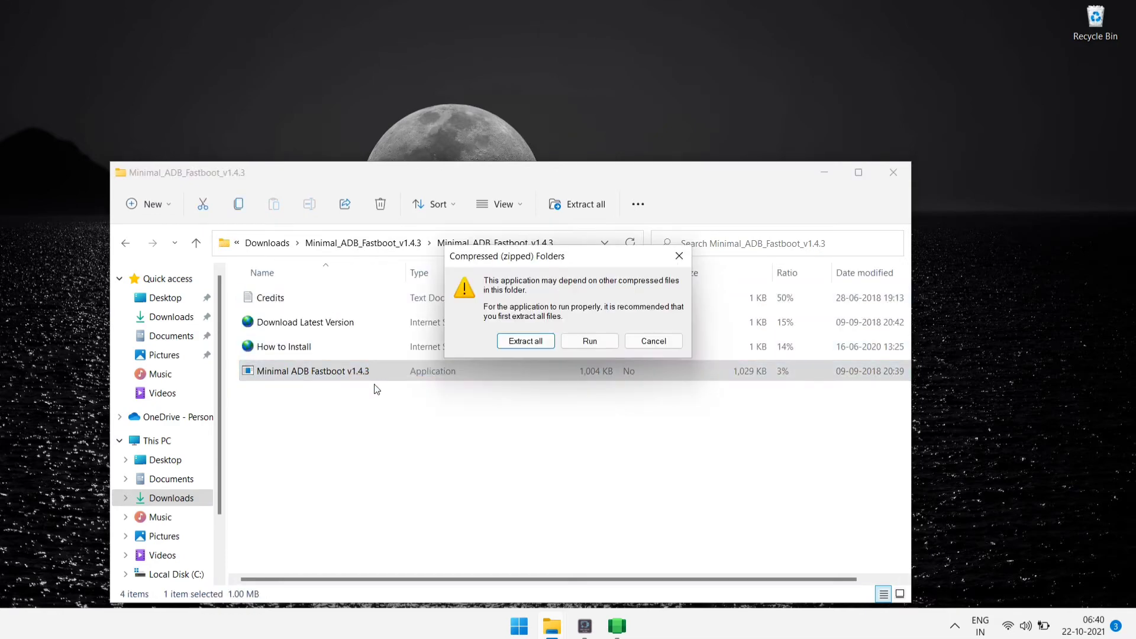
pyautogui.press('Return')
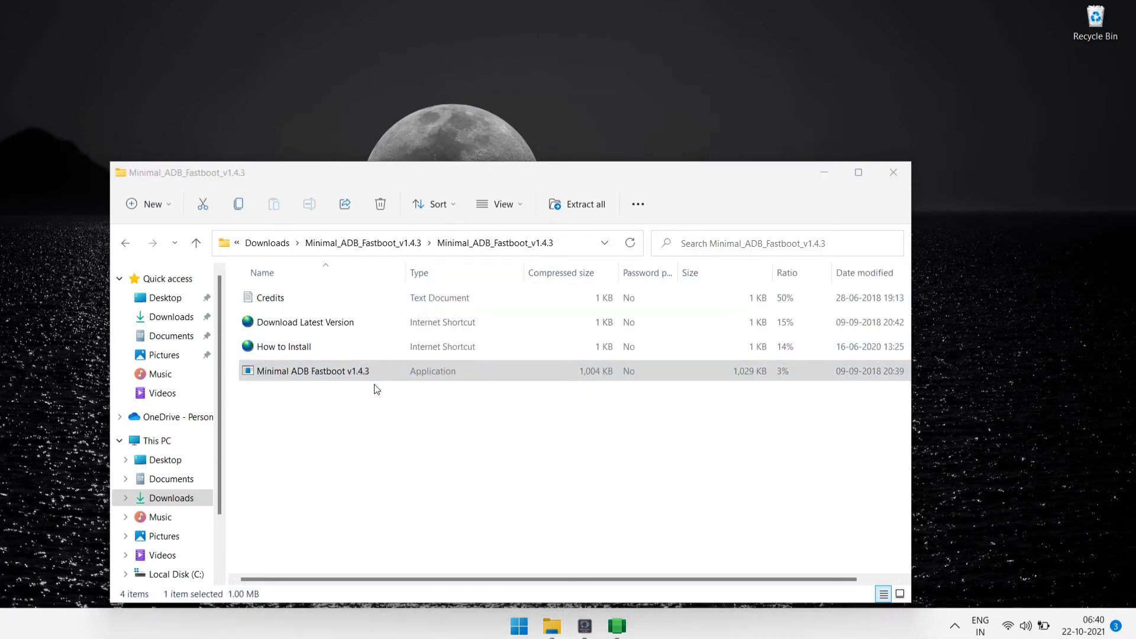
# Step: Install Minimal ADB and Fastboot in the default Program Files (x86) folder and finish setup so its command window launches
pyautogui.click(659, 427)
pyautogui.click(656, 431)
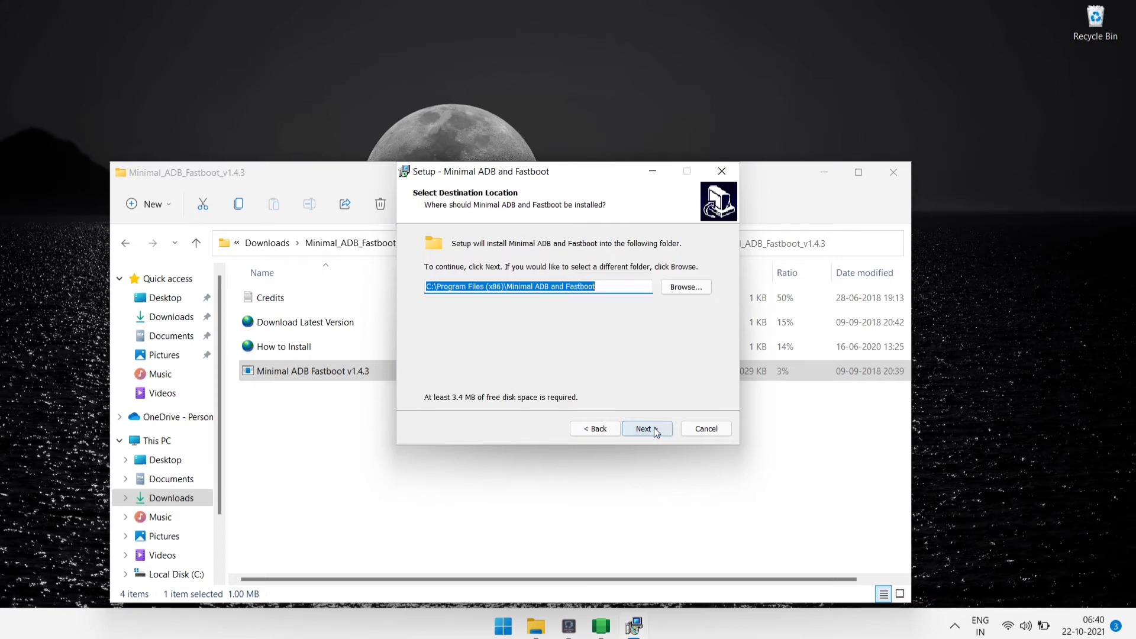
pyautogui.click(656, 431)
pyautogui.click(656, 430)
pyautogui.click(655, 430)
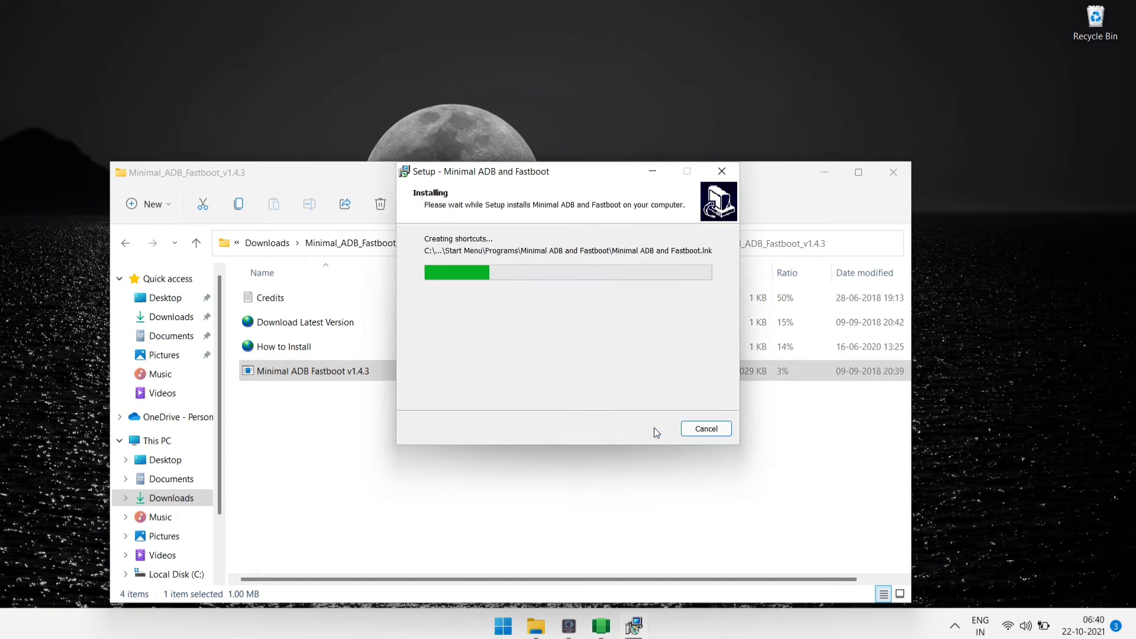
pyautogui.click(655, 429)
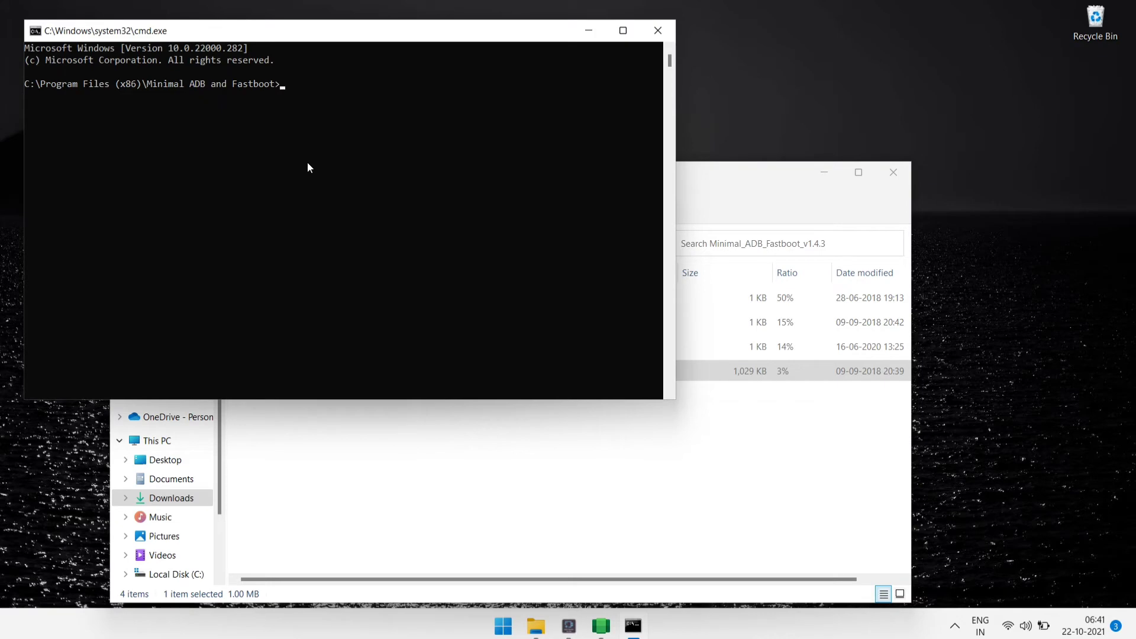
# Step: Connect ADB to the Android subsystem with adb connect 172.30.175.86, copying the IP address from the subsystem settings
pyautogui.write('adb connect')
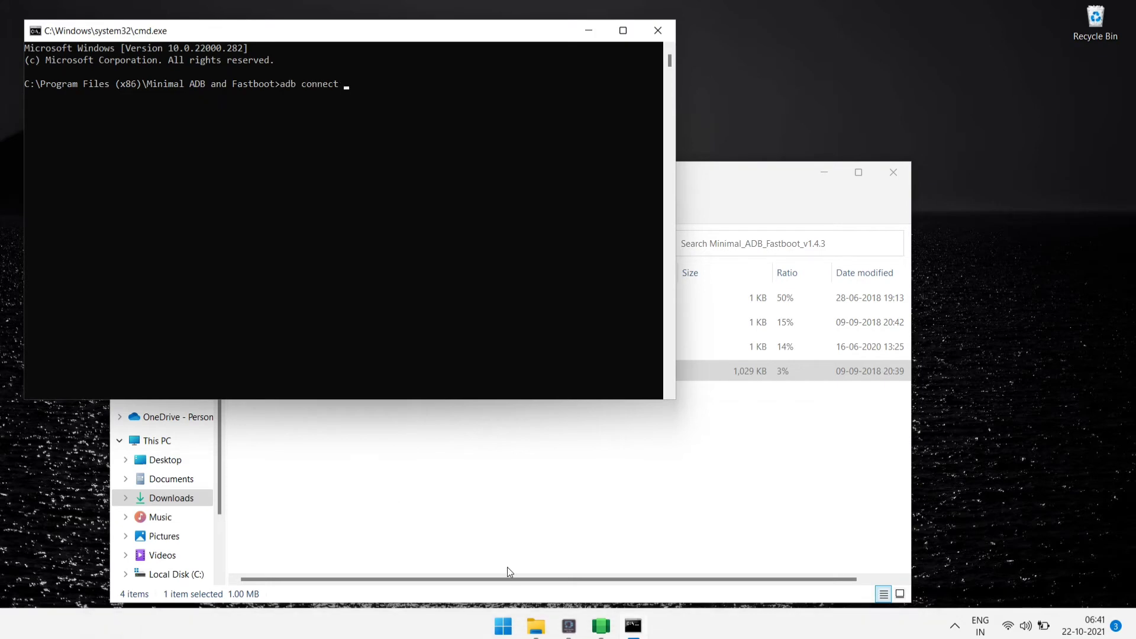
pyautogui.click(600, 625)
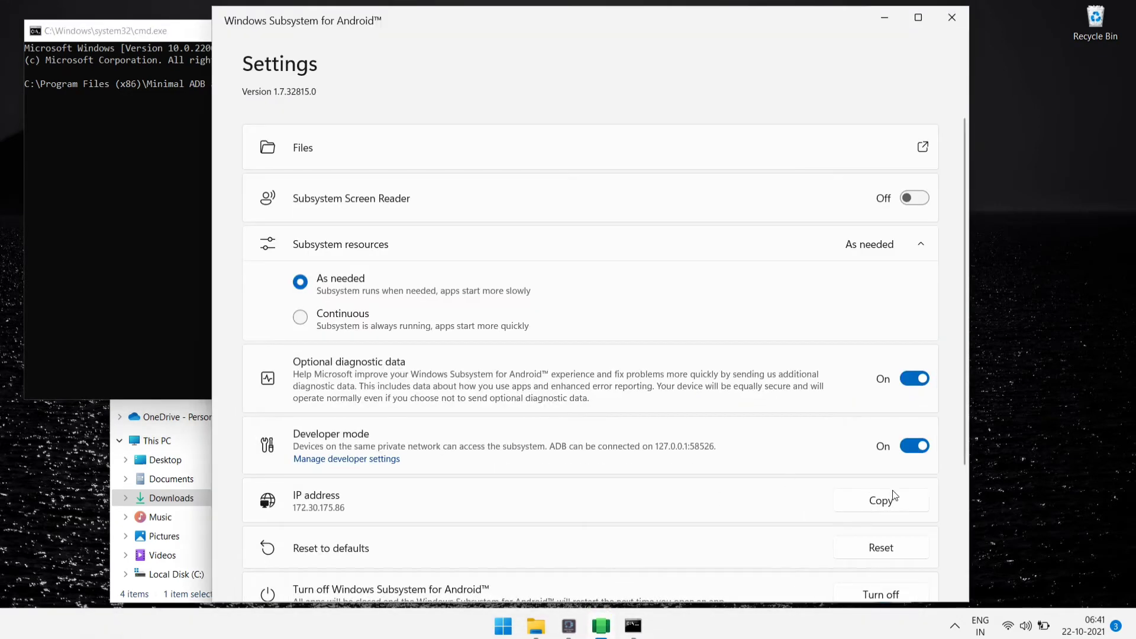
pyautogui.click(890, 501)
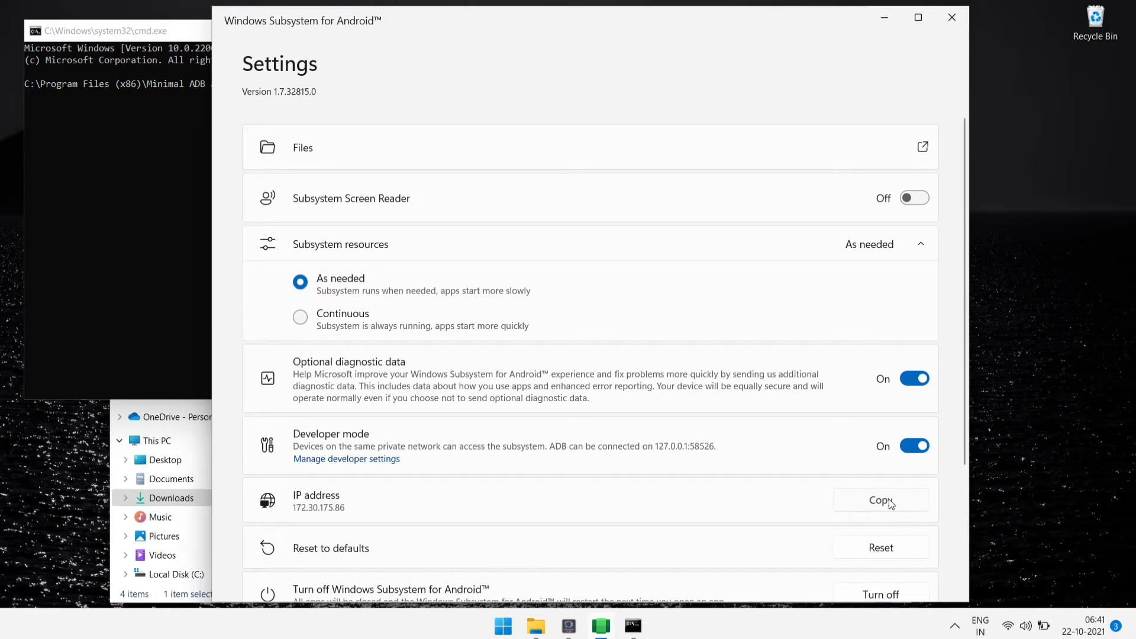
pyautogui.click(884, 17)
pyautogui.click(411, 129)
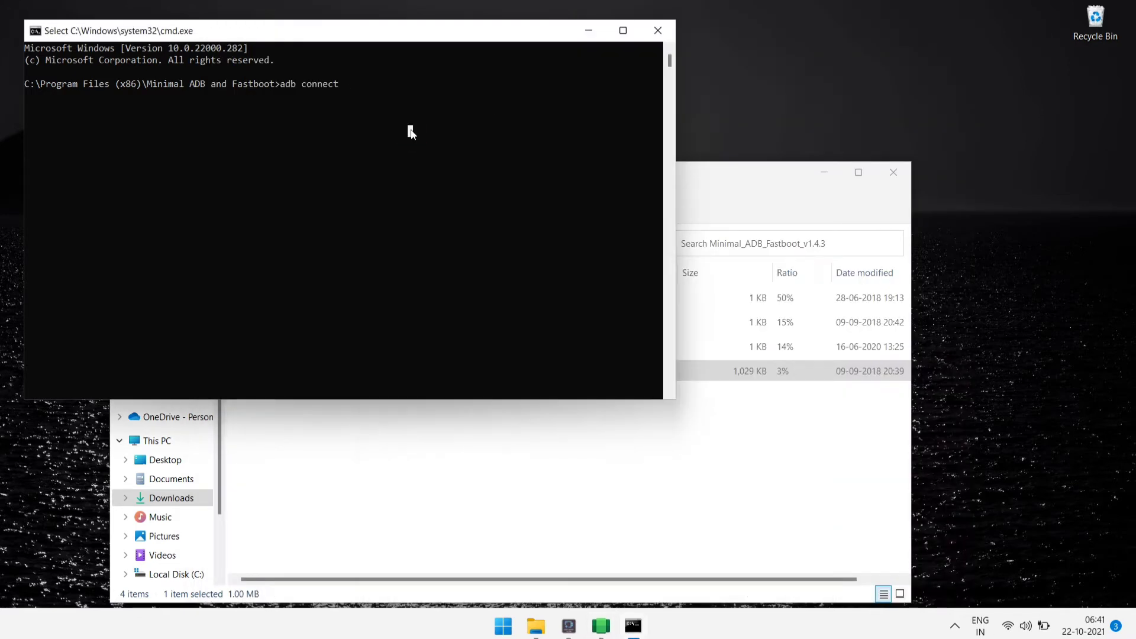
pyautogui.hotkey('ctrl', 'v')
pyautogui.press('Return')
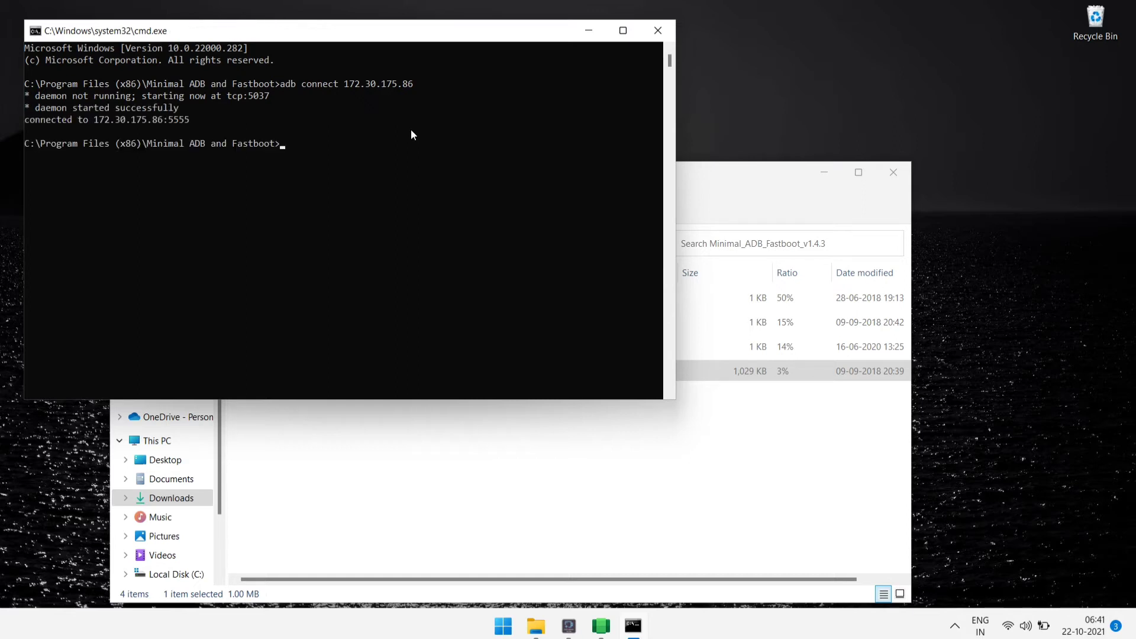
# Step: Switch to Google Chrome with the Person 1 profile and search Google for "apk pure"
pyautogui.press('super')
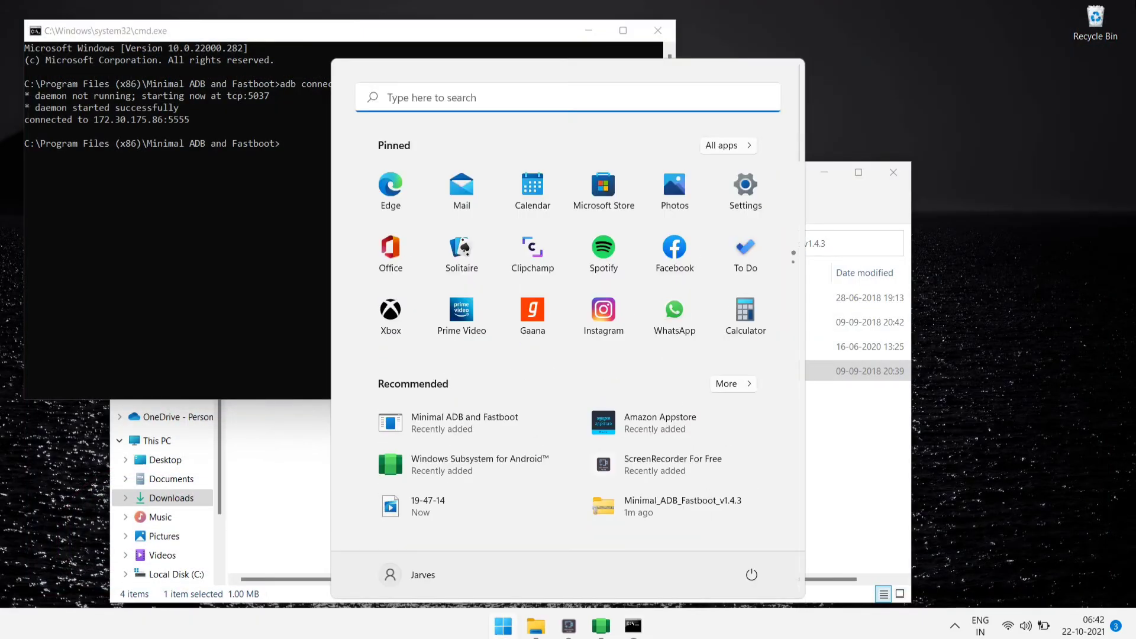
pyautogui.write('chrome')
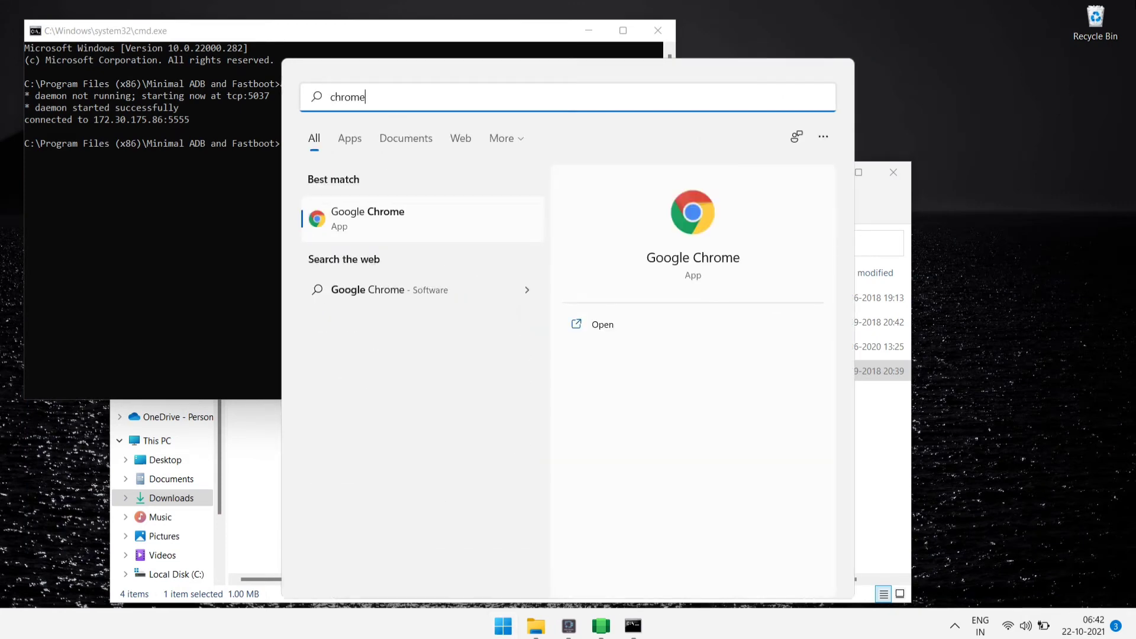
pyautogui.press('Return')
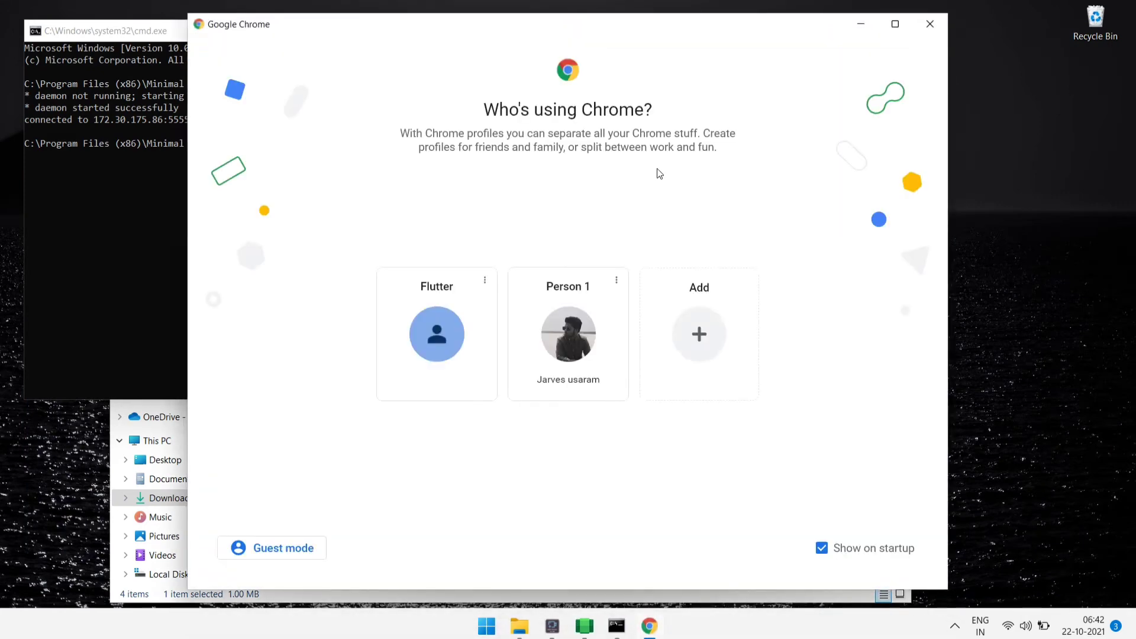
pyautogui.click(539, 362)
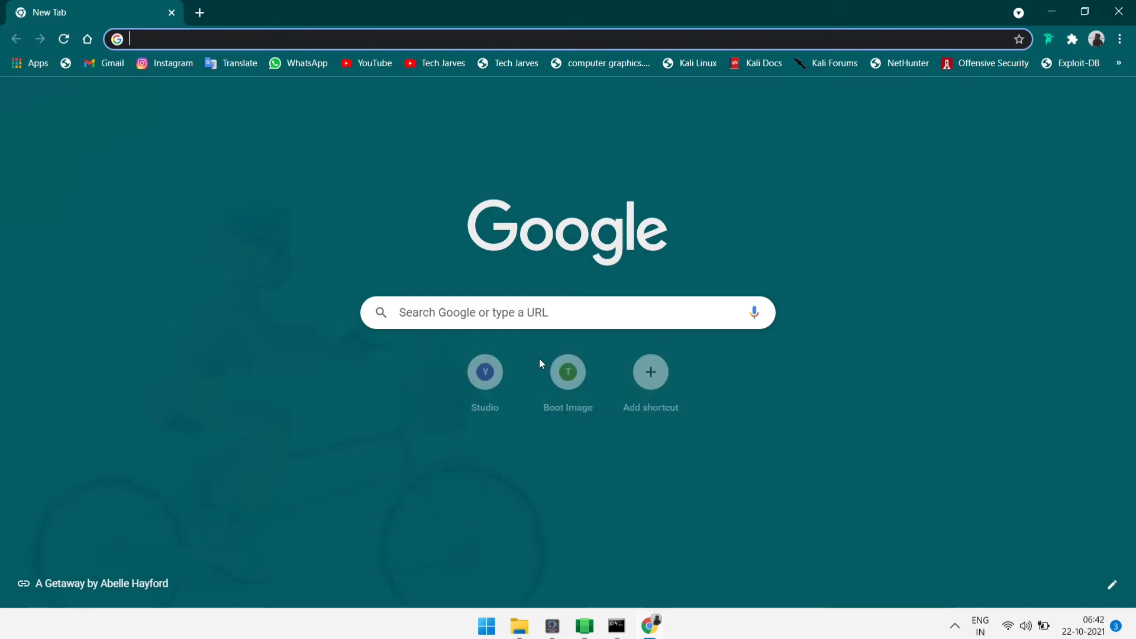
pyautogui.write('apk pure')
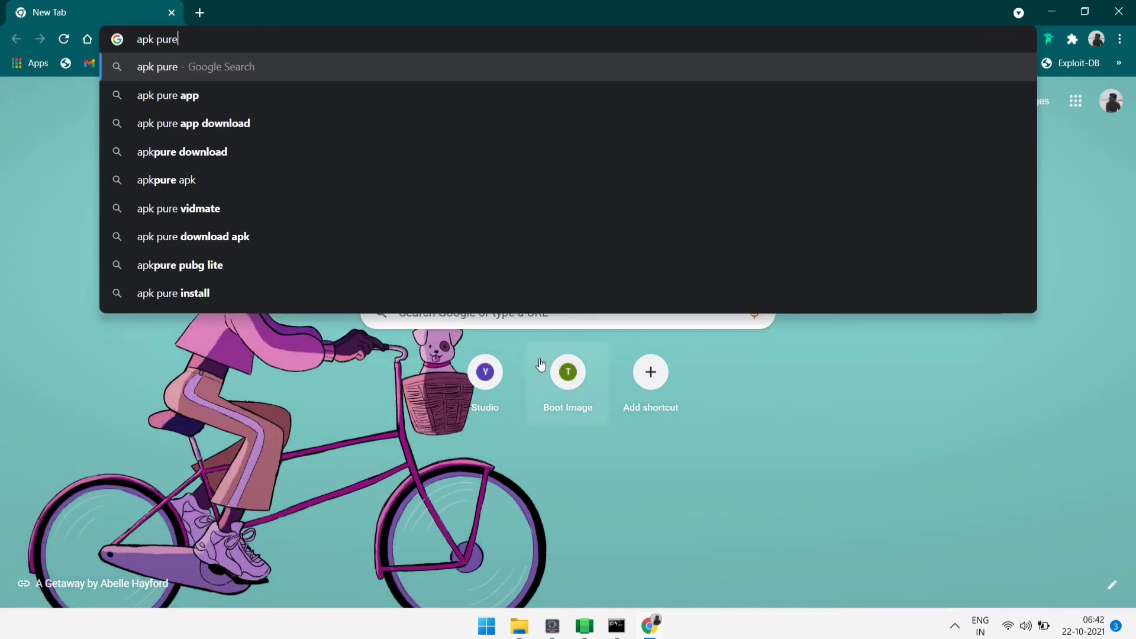
pyautogui.press('Return')
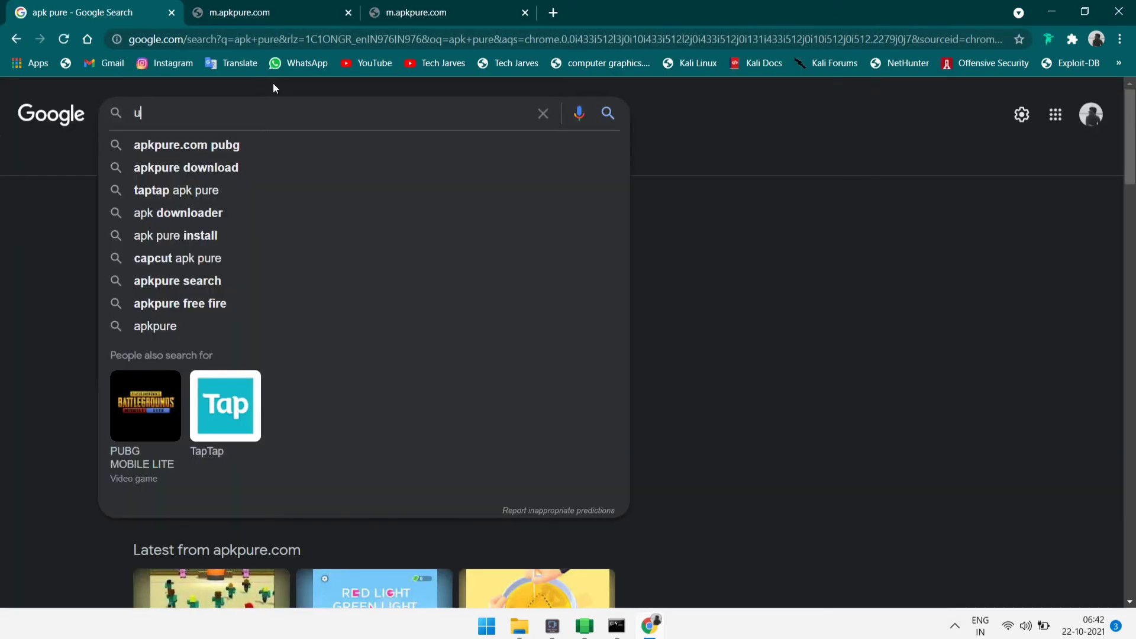
# Step: Search Google for "upto download apk" and open the Uptodown App Store for Android result
pyautogui.write('pto dow')
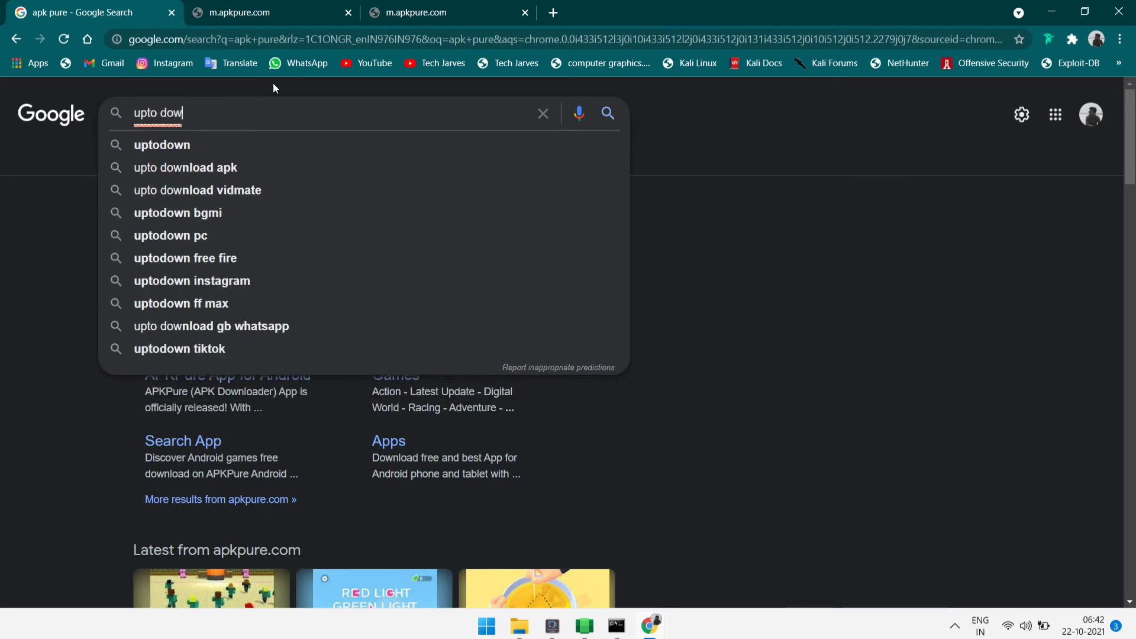
pyautogui.press('Down')
pyautogui.press('Down')
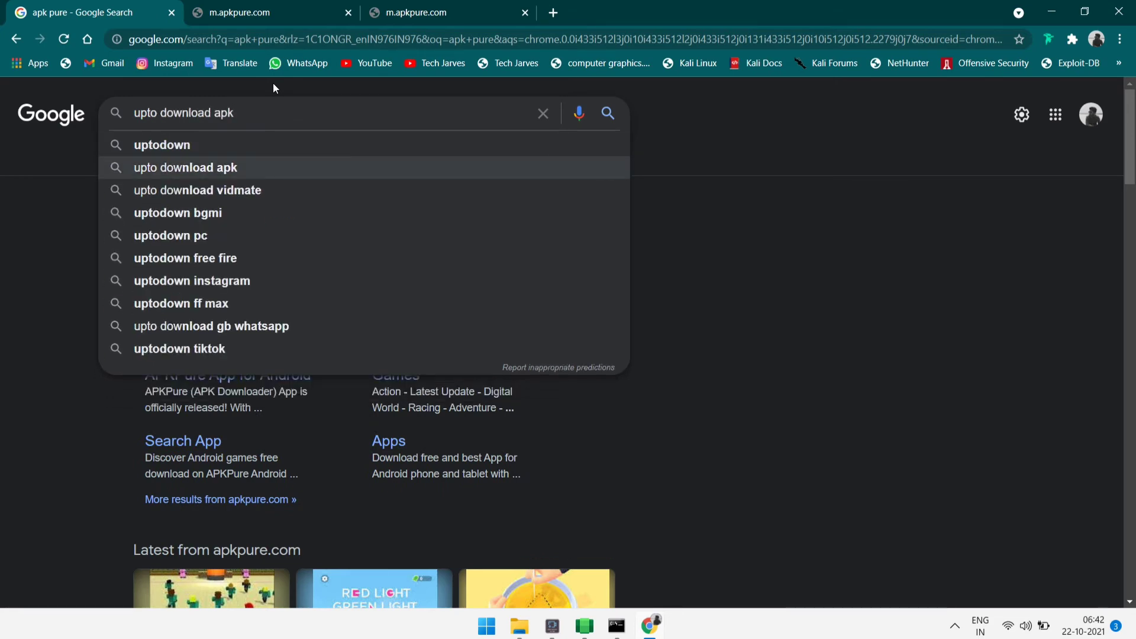
pyautogui.press('Return')
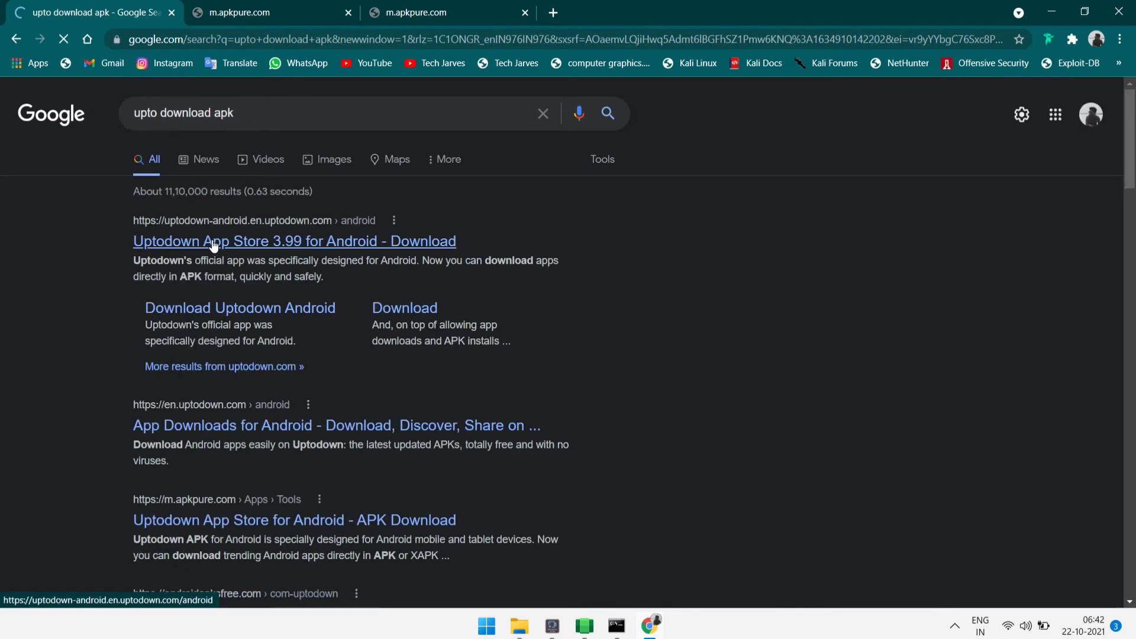
pyautogui.click(220, 254)
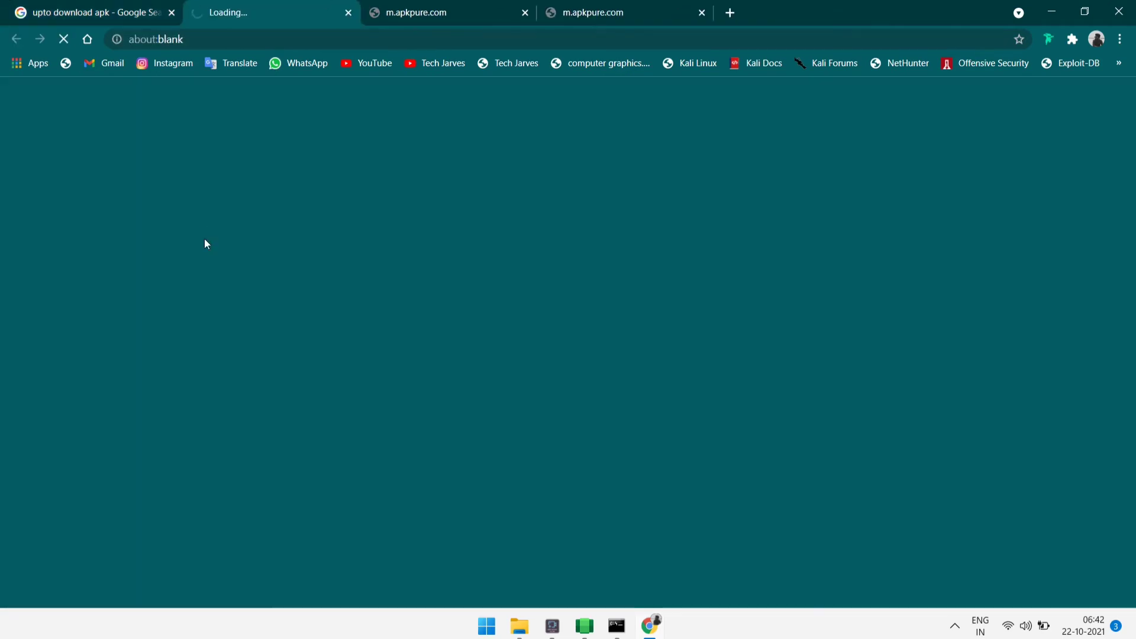
# Step: Close the two m.apkpure.com tabs and download the latest Uptodown App Store APK, version 3.99
pyautogui.click(523, 13)
pyautogui.click(523, 13)
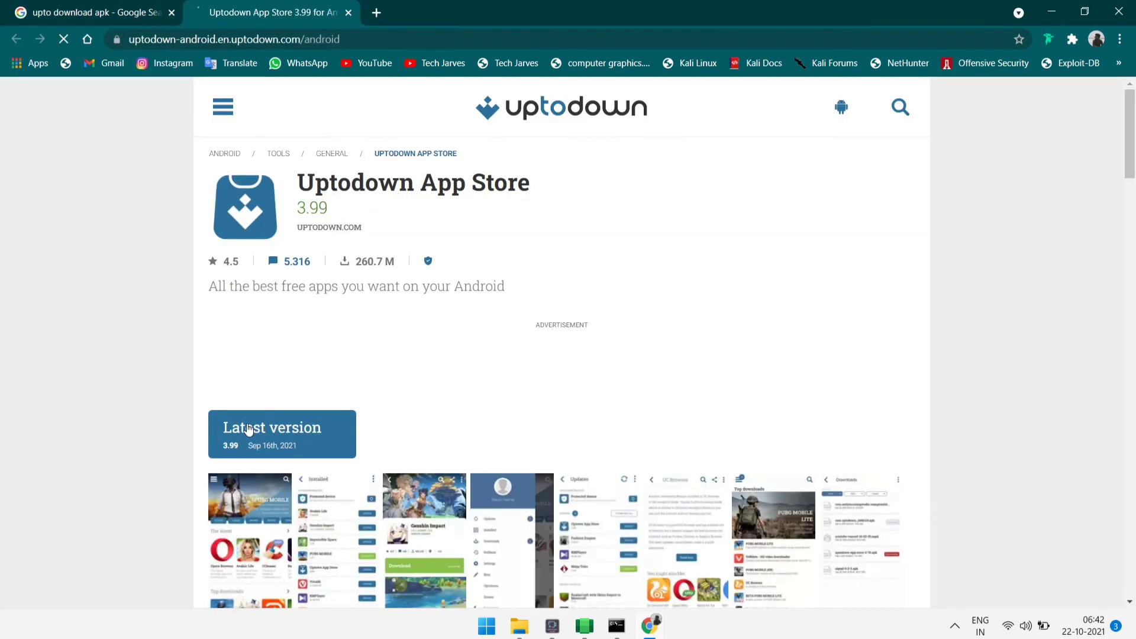
pyautogui.click(278, 427)
pyautogui.click(266, 433)
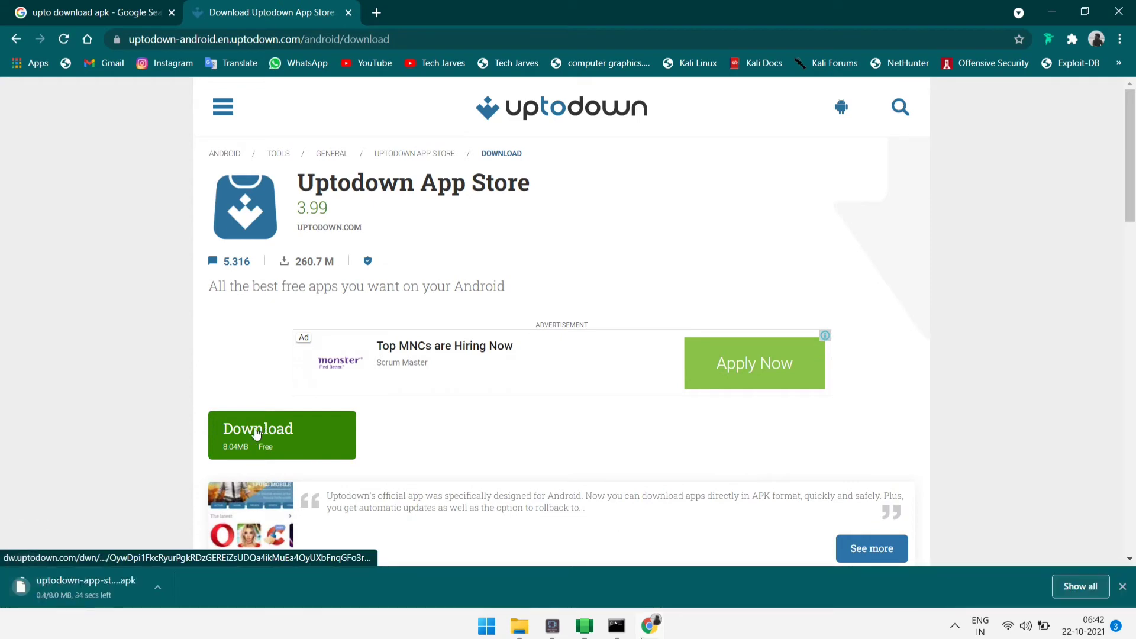
# Step: Locate the downloaded uptodown-app-store-3-99.apk in its folder from Chrome's downloads list and copy its file path
pyautogui.hotkey('ctrl', 'j')
pyautogui.scroll(-3, 475, 363)
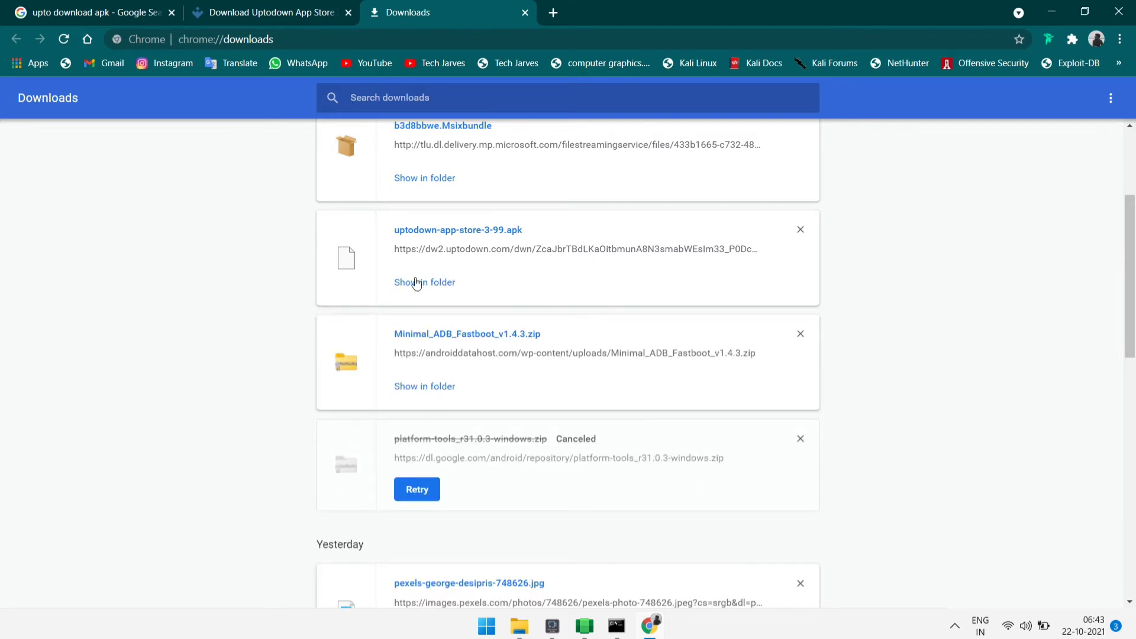
pyautogui.click(416, 284)
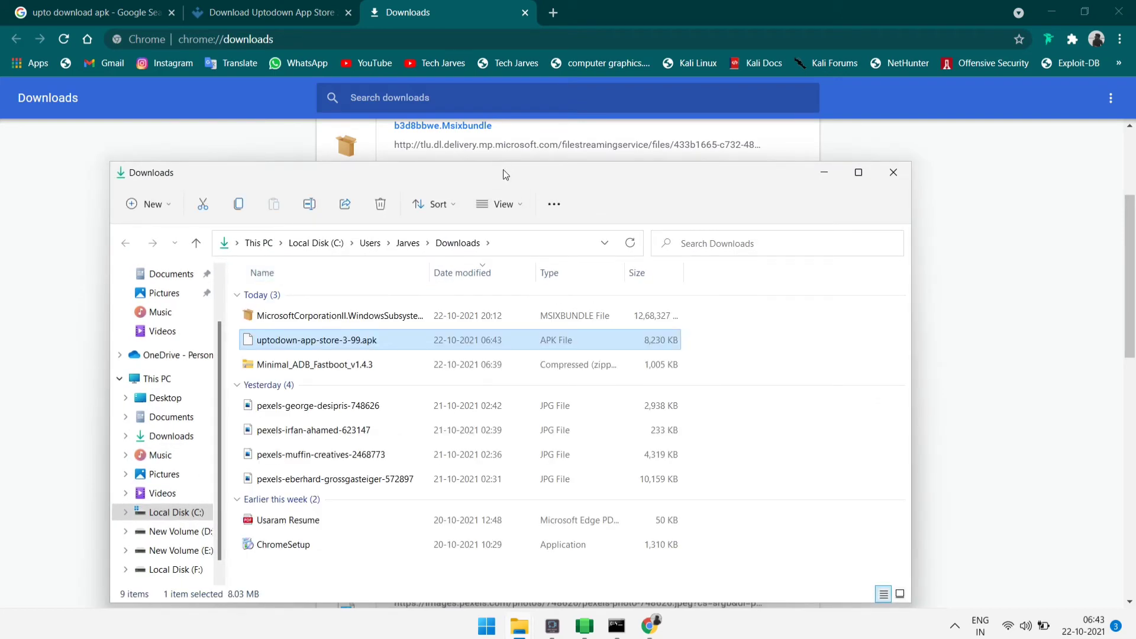
pyautogui.moveTo(506, 175); pyautogui.dragTo(572, 100)
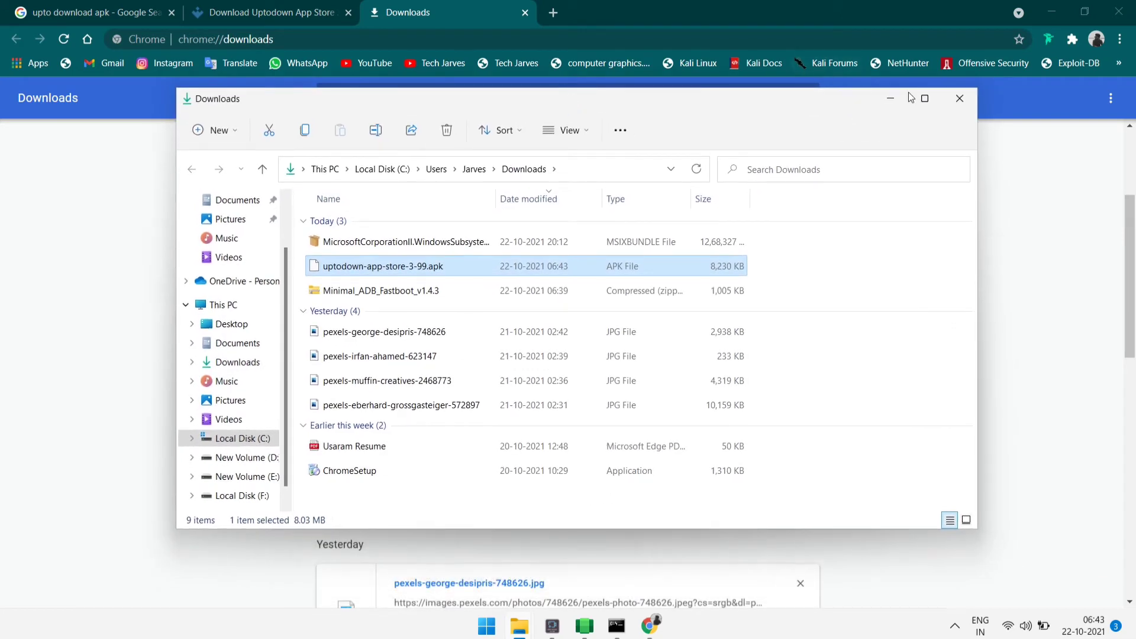
pyautogui.click(927, 101)
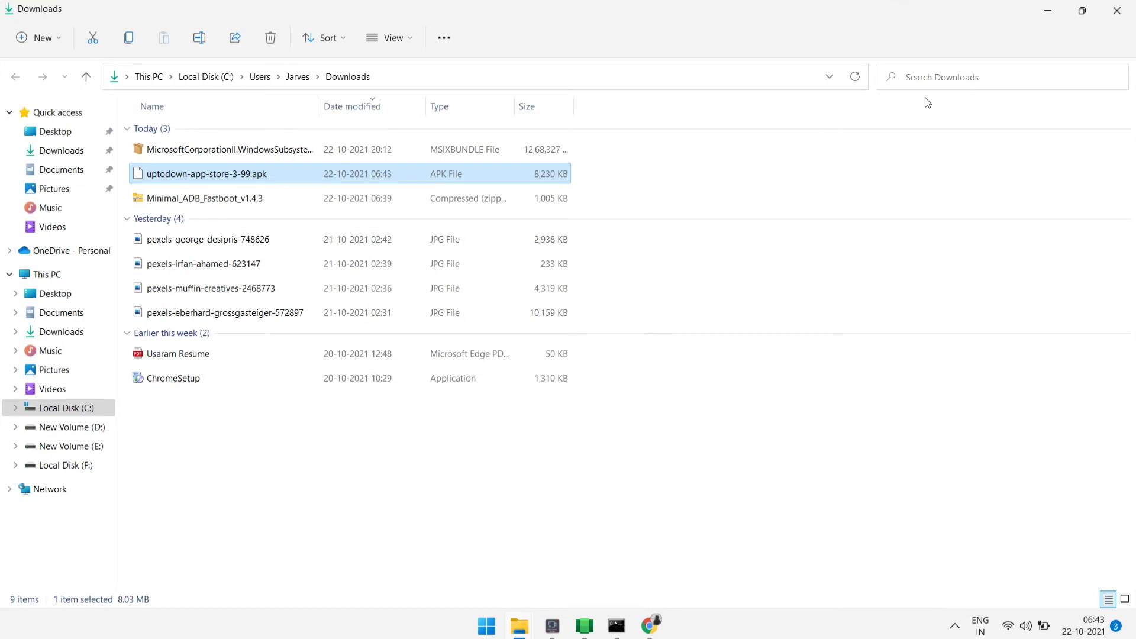
pyautogui.rightClick(372, 176)
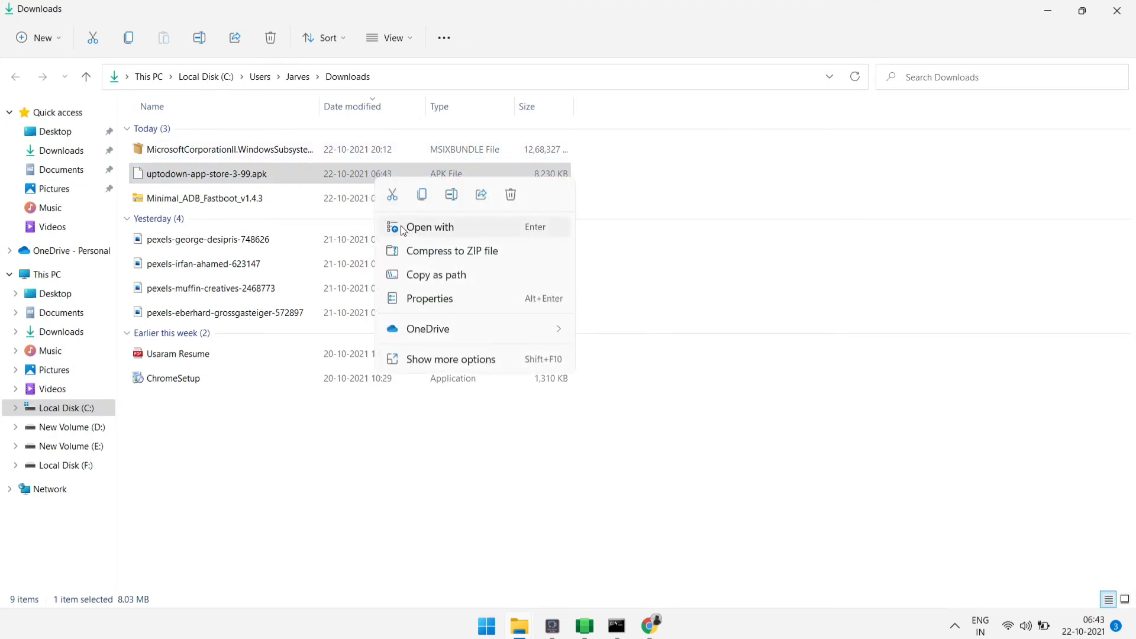
pyautogui.click(443, 276)
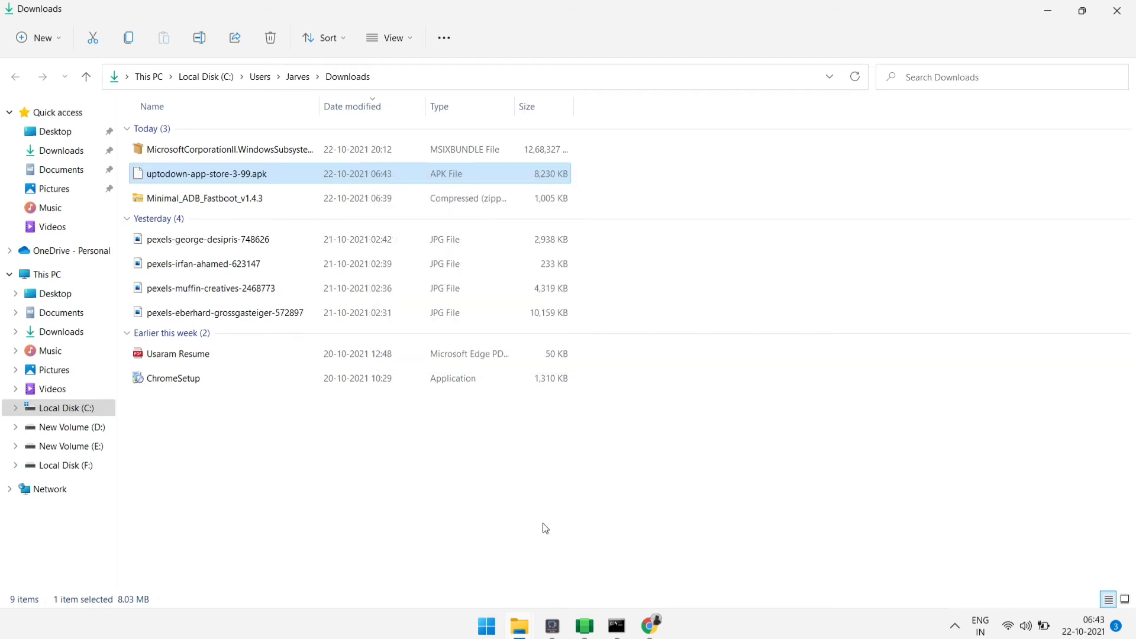
# Step: Switch to the command prompt and run adb install with the copied path of uptodown-app-store-3-99.apk
pyautogui.click(617, 629)
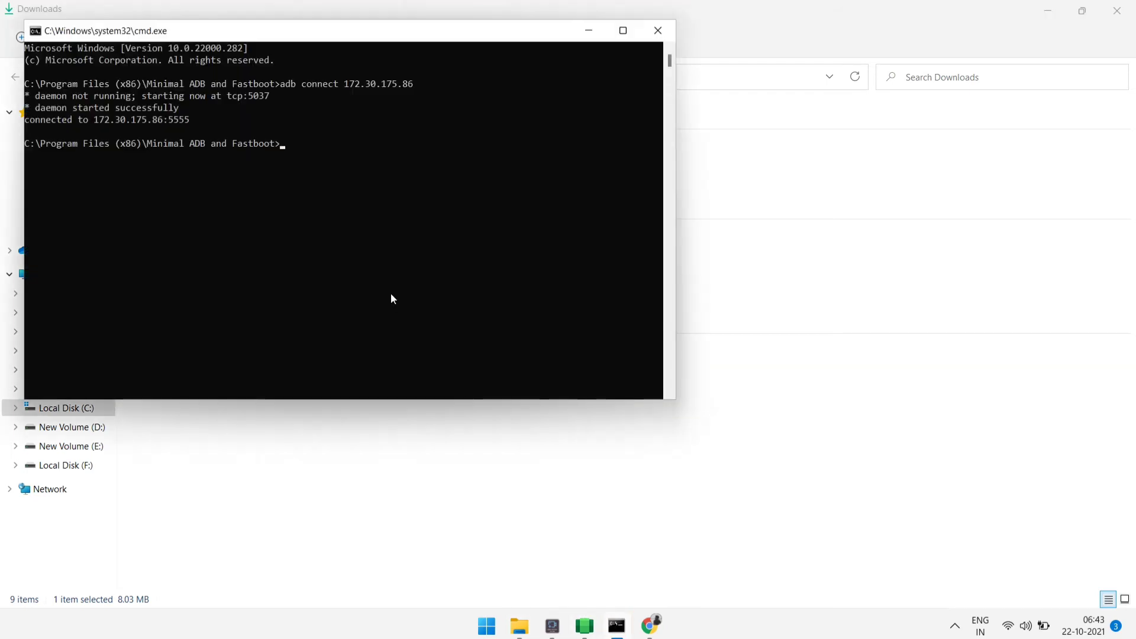
pyautogui.write('ad')
pyautogui.moveTo(296, 30); pyautogui.dragTo(513, 135)
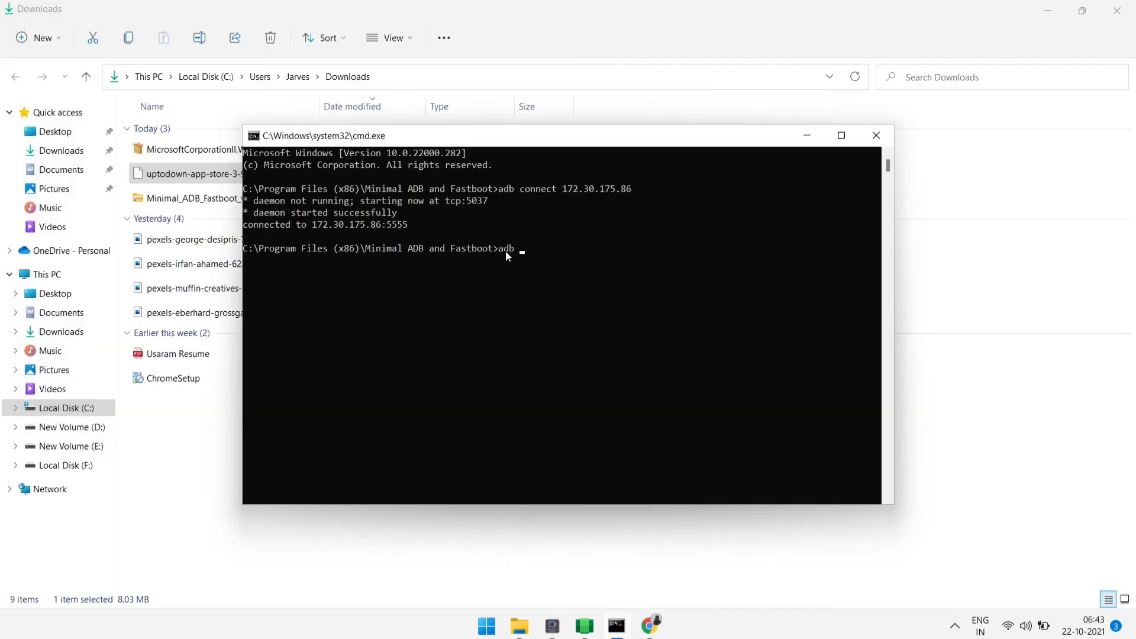
pyautogui.write('b install')
pyautogui.hotkey('ctrl', 'v')
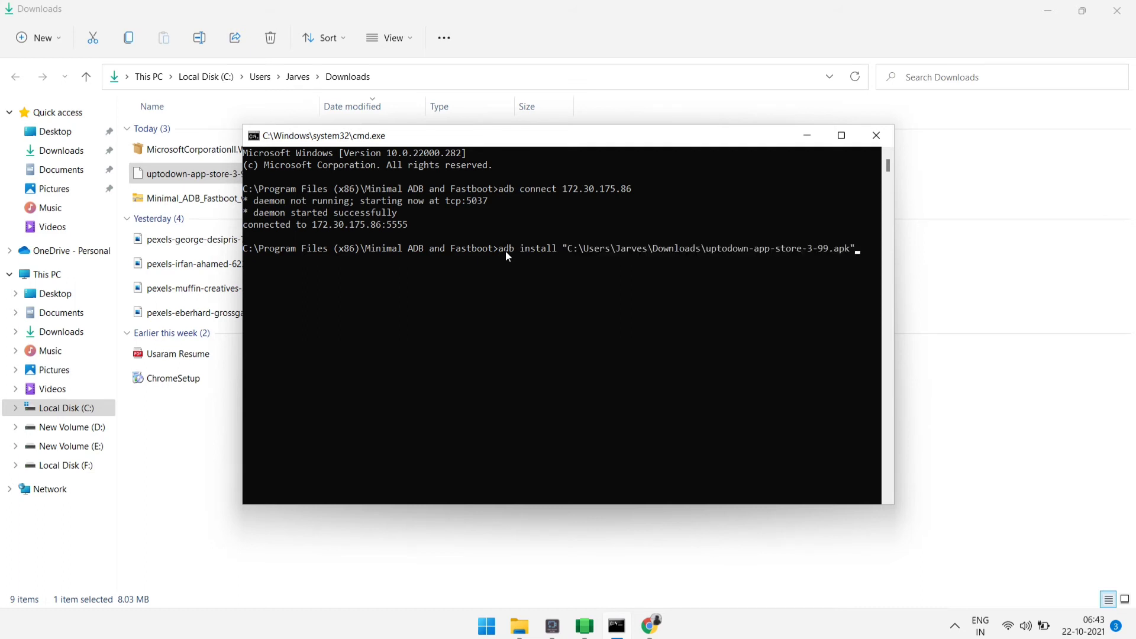
pyautogui.press('Return')
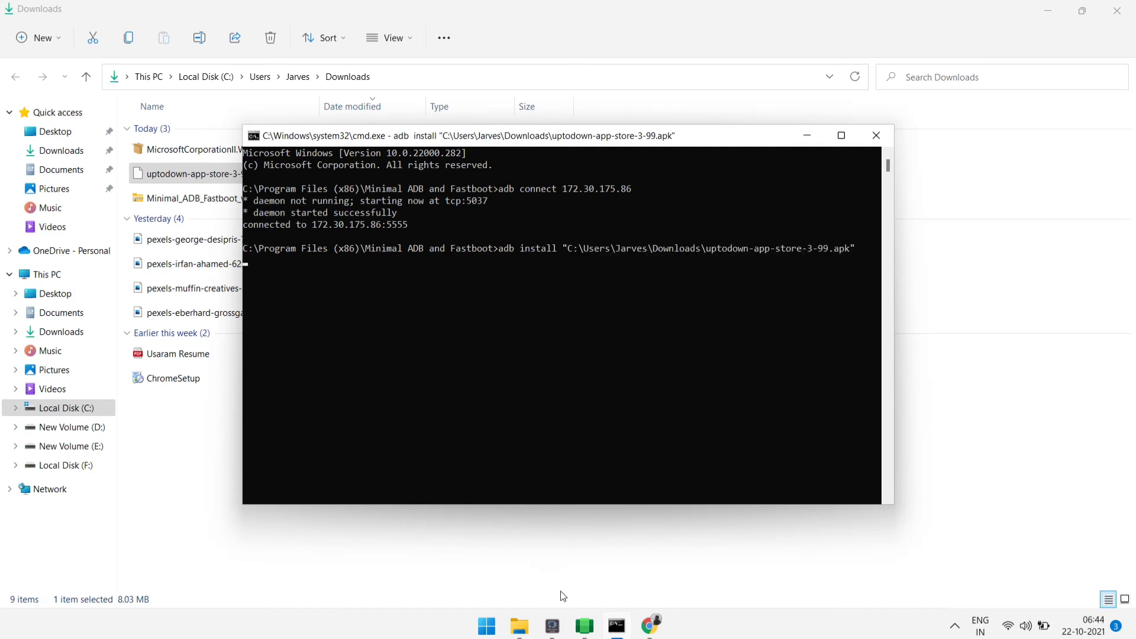
# Step: Bring up the Windows Subsystem for Android settings and arrange it beside the command prompt to check the install output
pyautogui.click(590, 633)
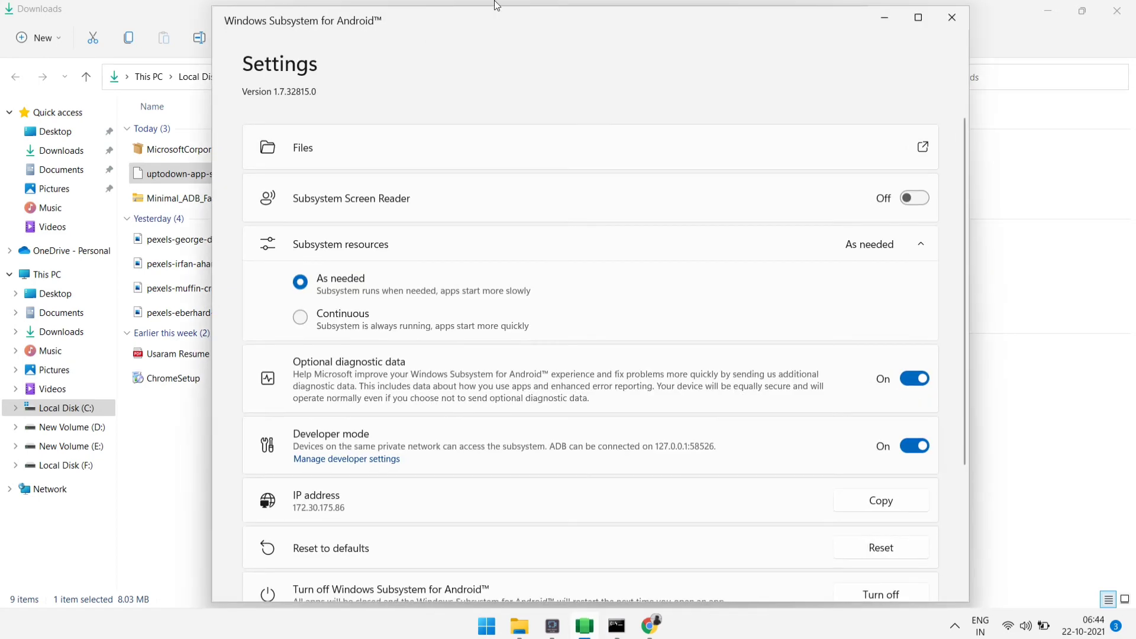
pyautogui.moveTo(505, 21); pyautogui.dragTo(739, 42)
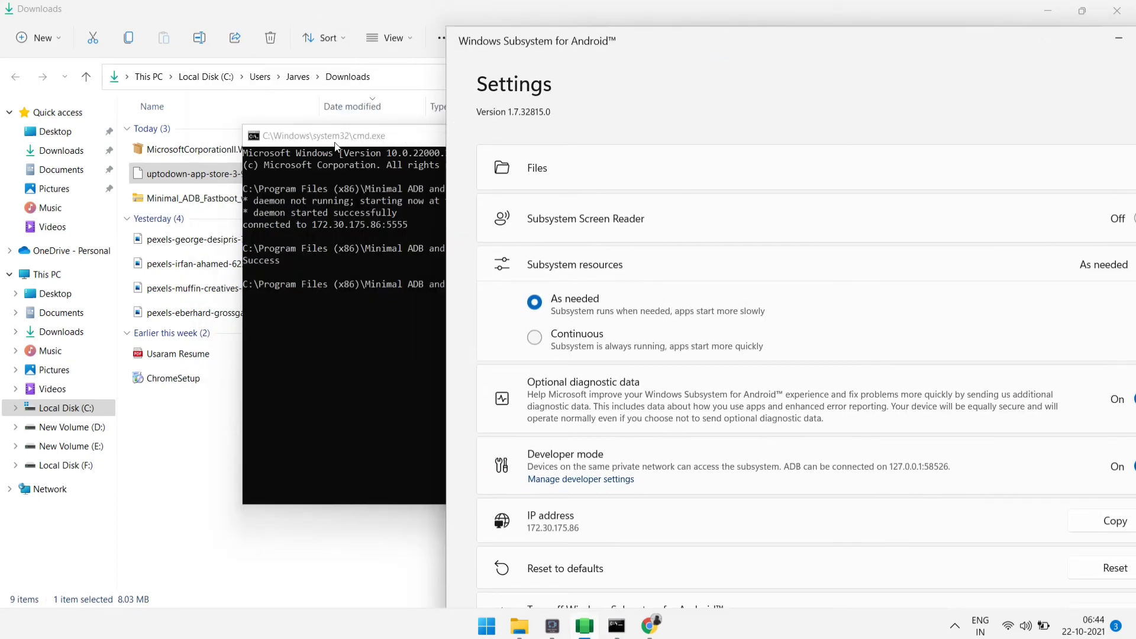
pyautogui.moveTo(335, 141); pyautogui.dragTo(191, 135)
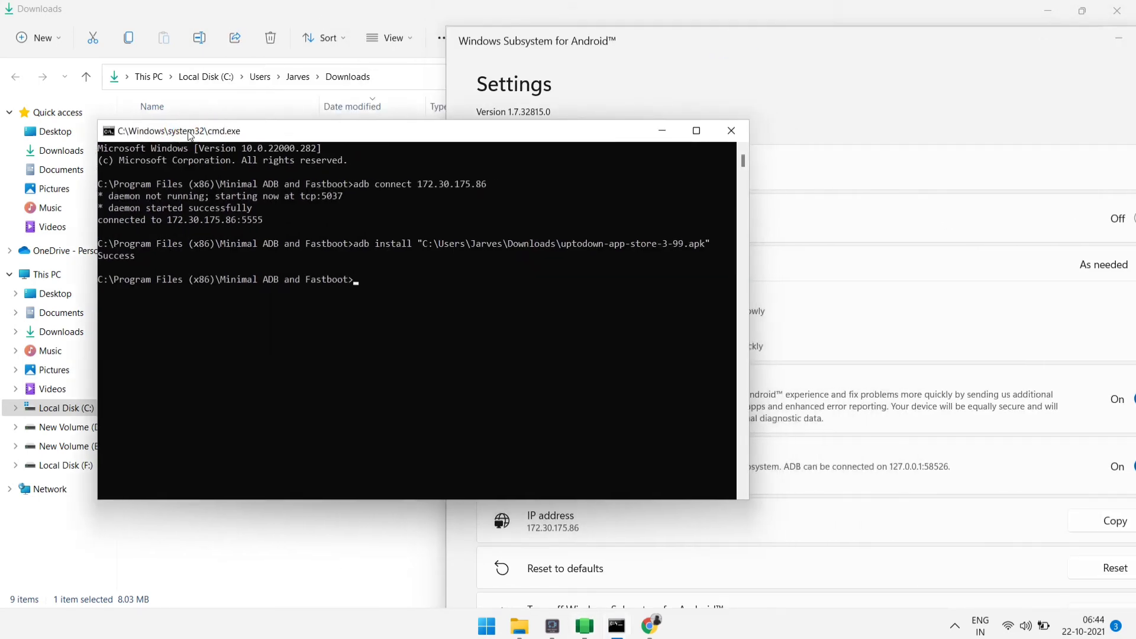
pyautogui.moveTo(509, 129); pyautogui.dragTo(403, 124)
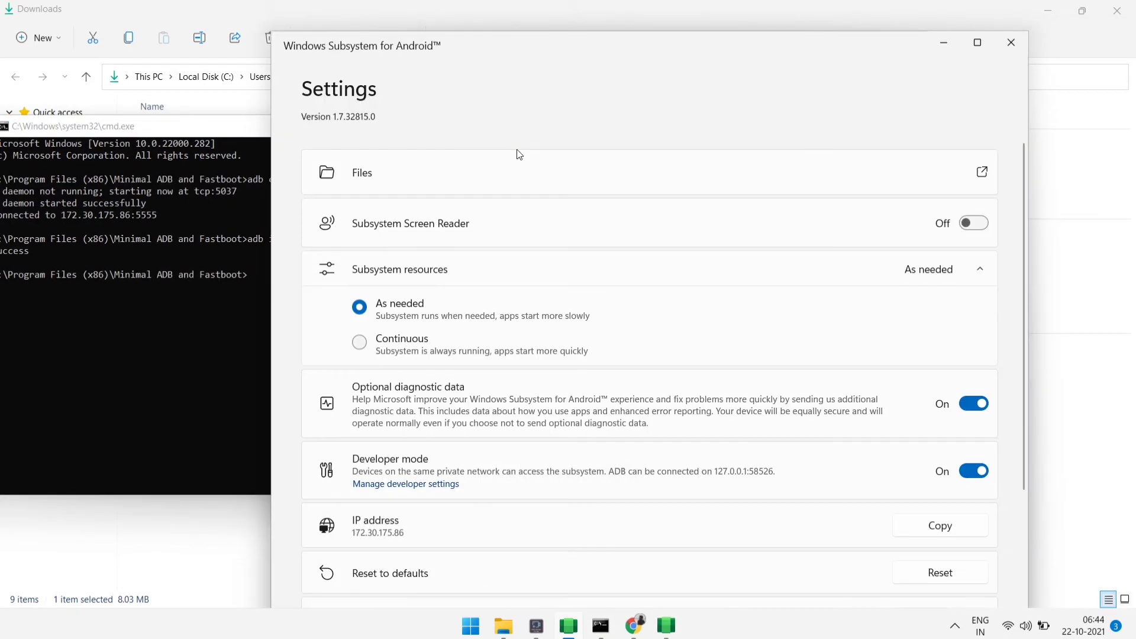
# Step: Search Windows for "upto" and launch Uptodown App Store, skipping its customization and allowing access to photos, media and files
pyautogui.press('super+d')
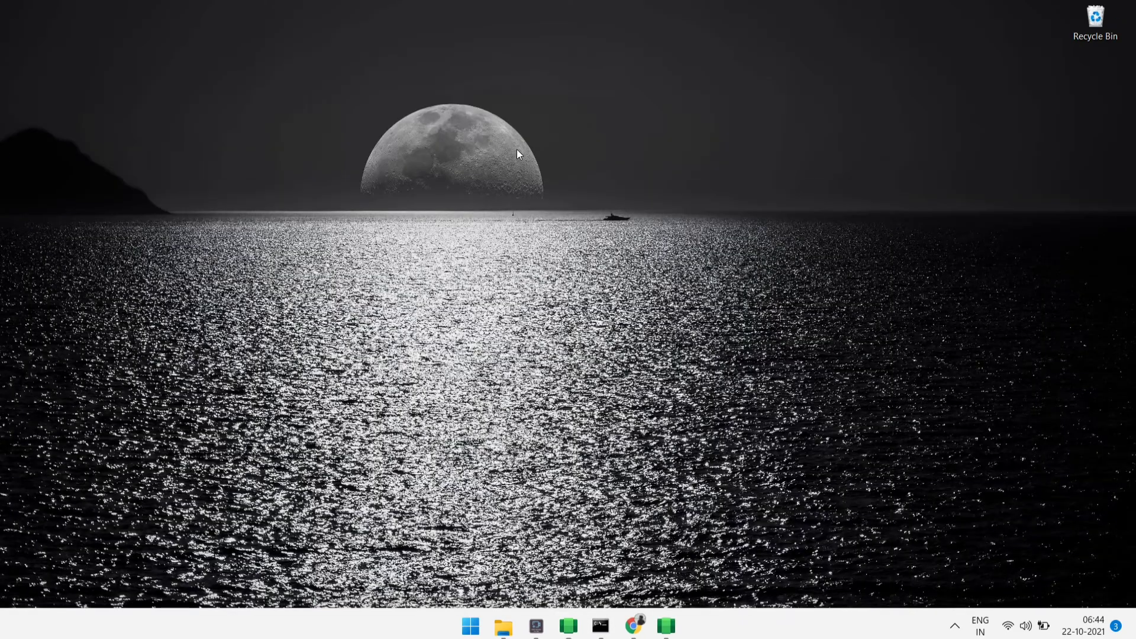
pyautogui.press('super')
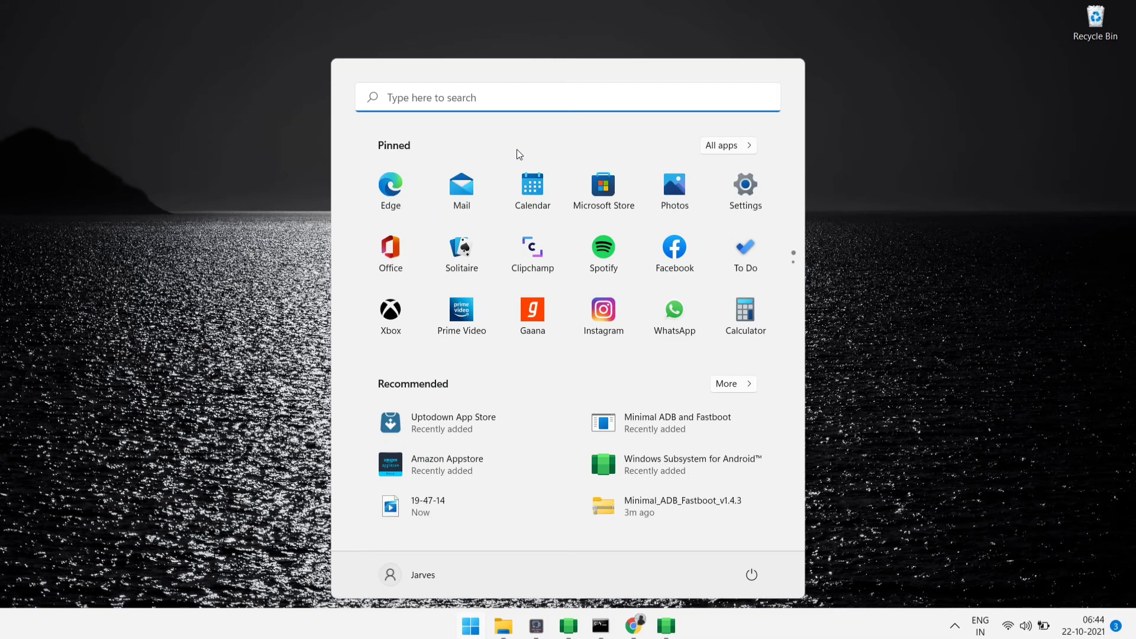
pyautogui.write('u')
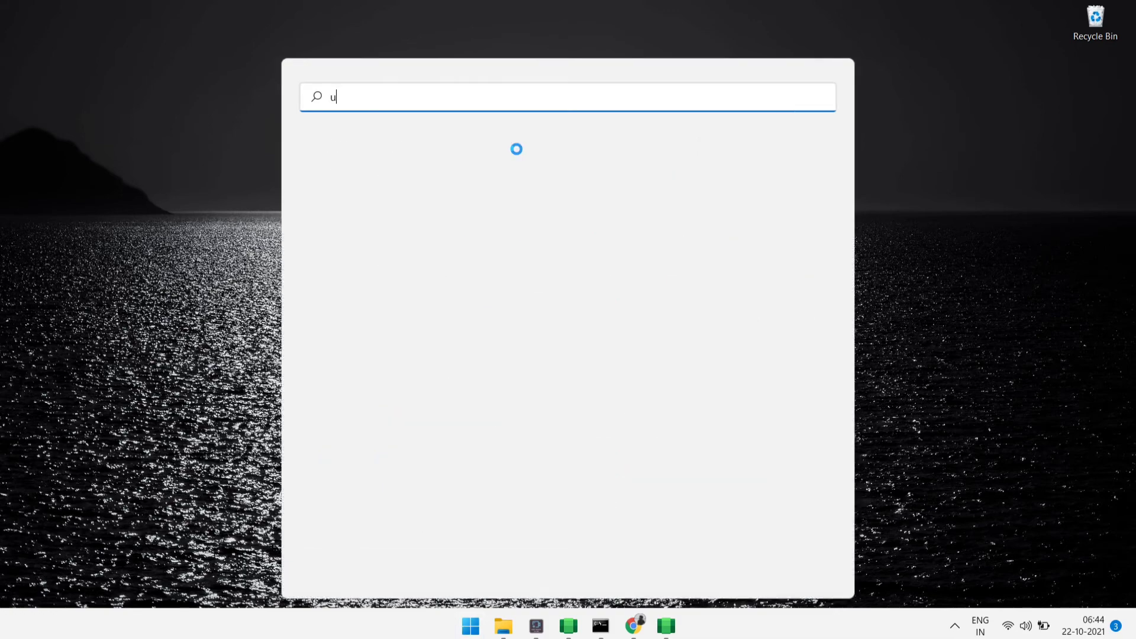
pyautogui.write('pto')
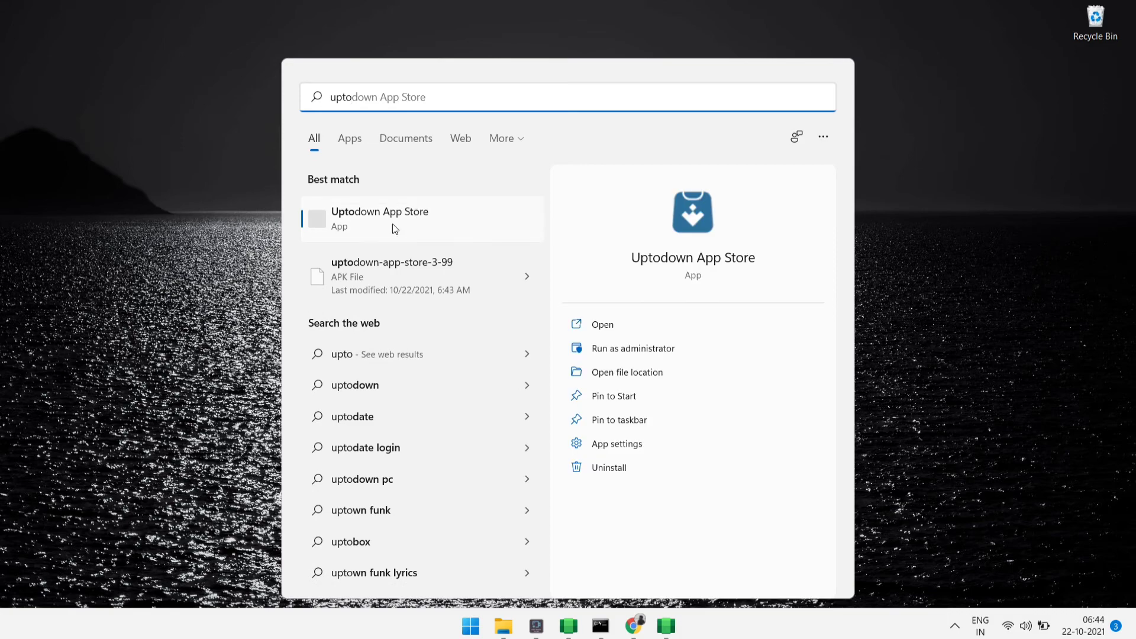
pyautogui.click(600, 326)
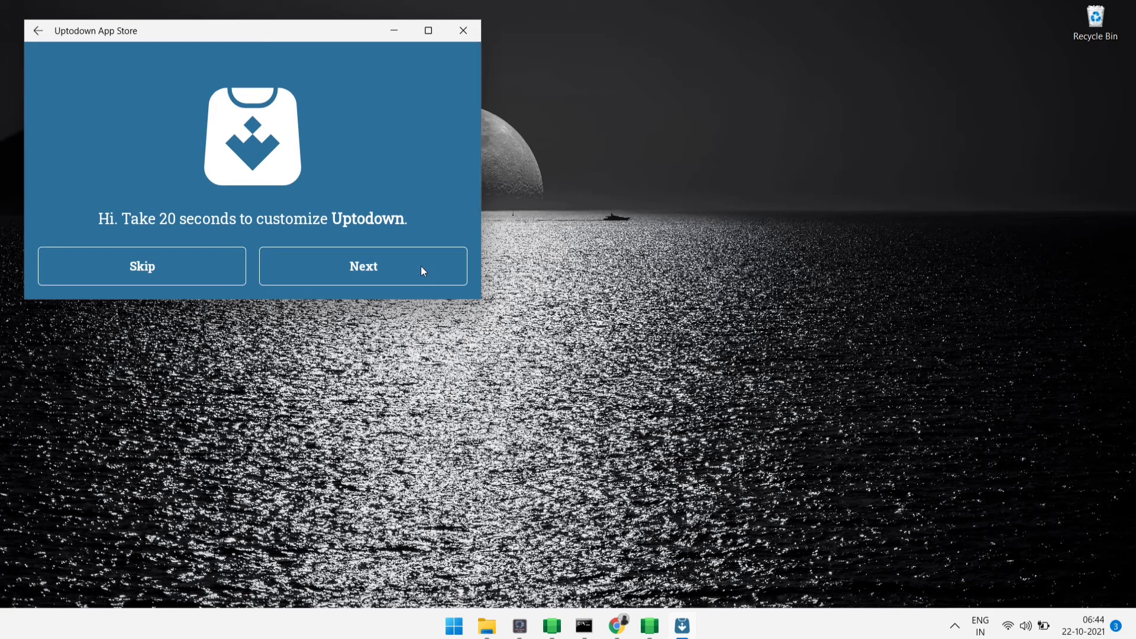
pyautogui.click(224, 257)
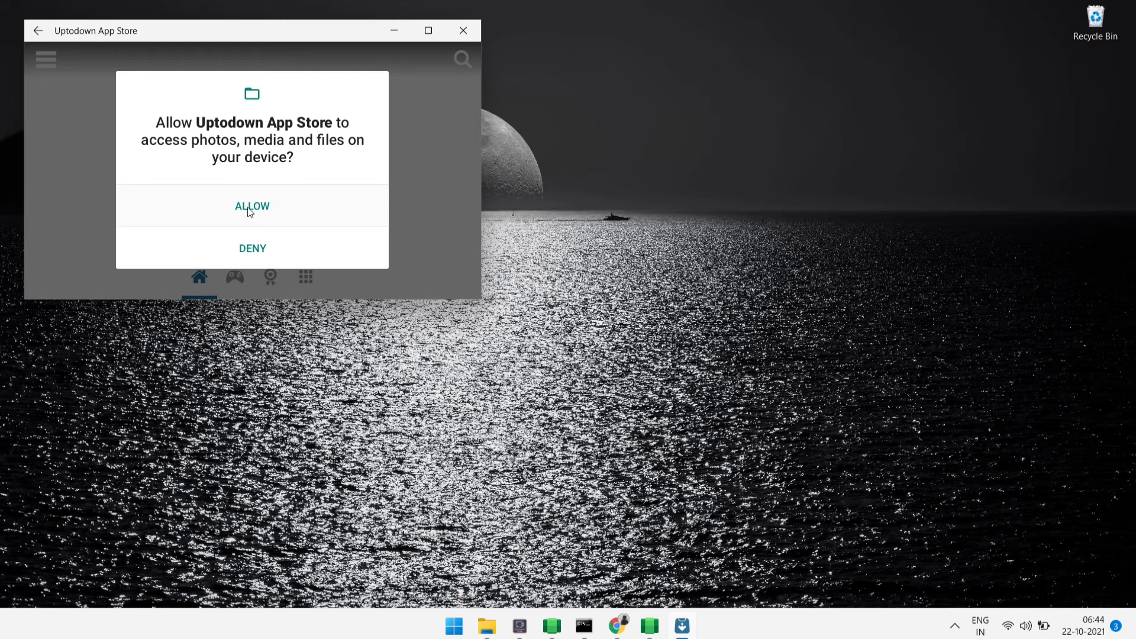
pyautogui.click(249, 211)
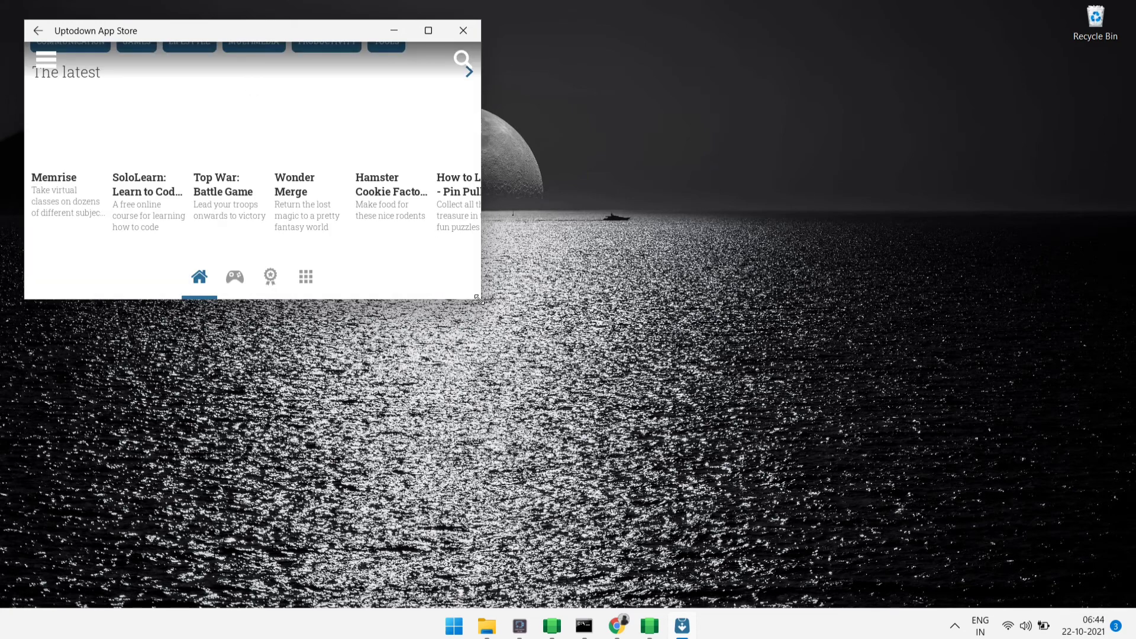
# Step: Enlarge Uptodown App Store to full screen, look over its home page, and minimize it
pyautogui.moveTo(478, 298); pyautogui.dragTo(669, 533)
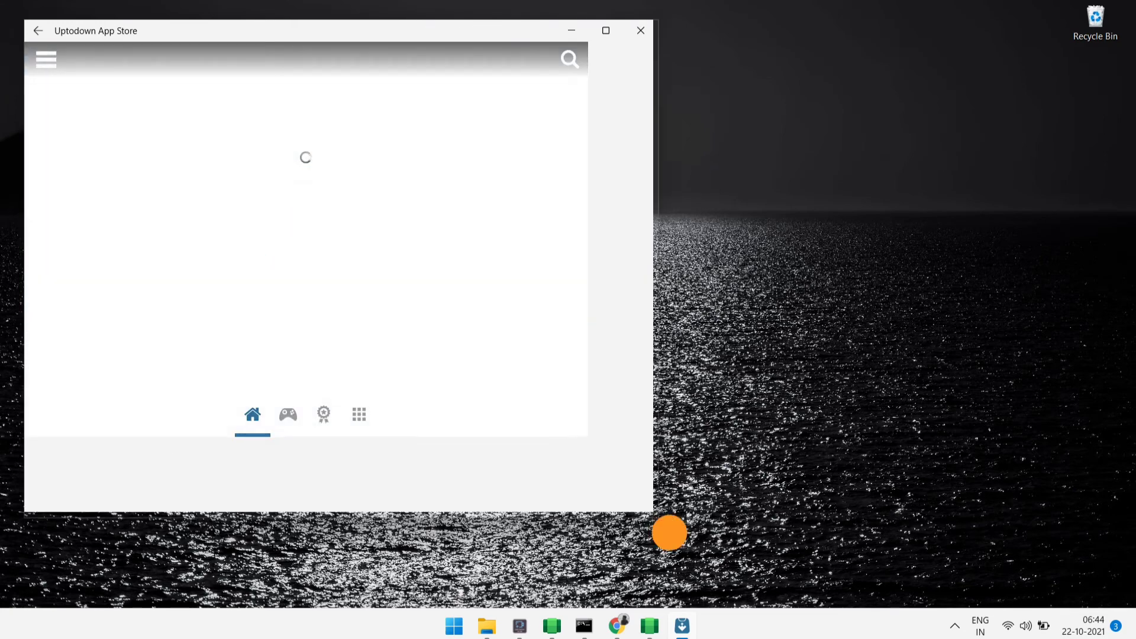
pyautogui.moveTo(379, 31); pyautogui.dragTo(576, 49)
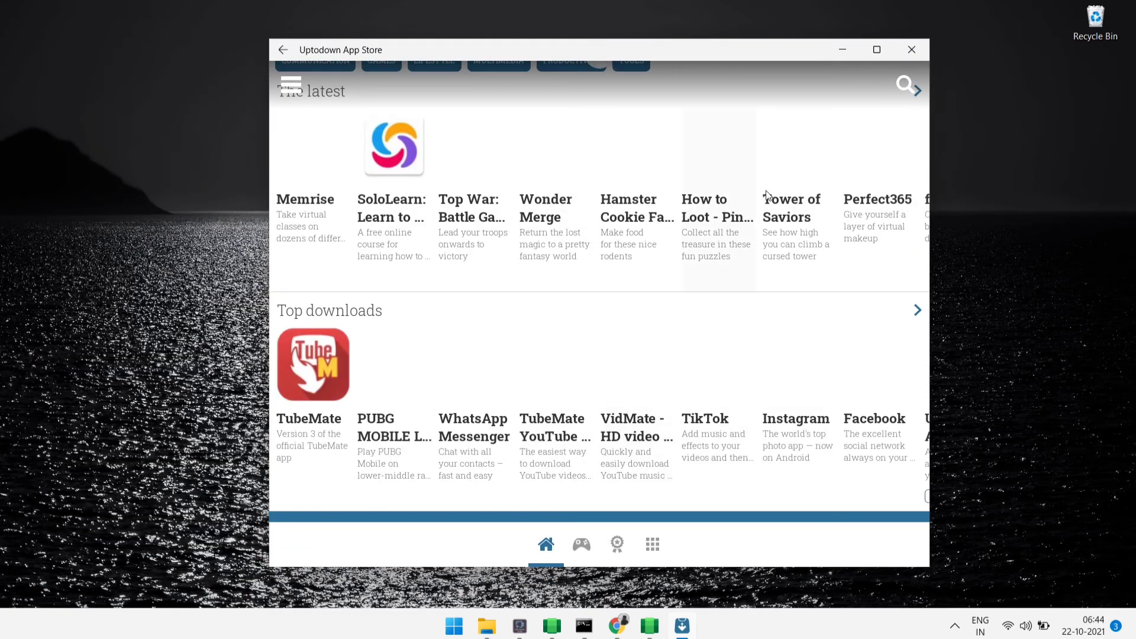
pyautogui.click(865, 49)
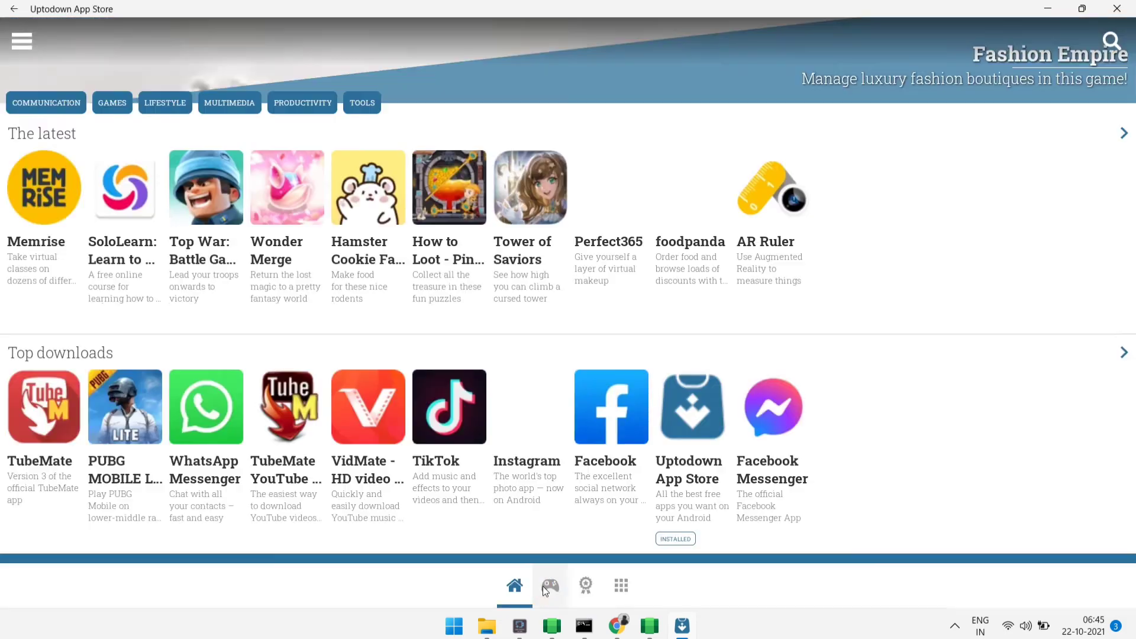
pyautogui.click(545, 588)
pyautogui.click(517, 583)
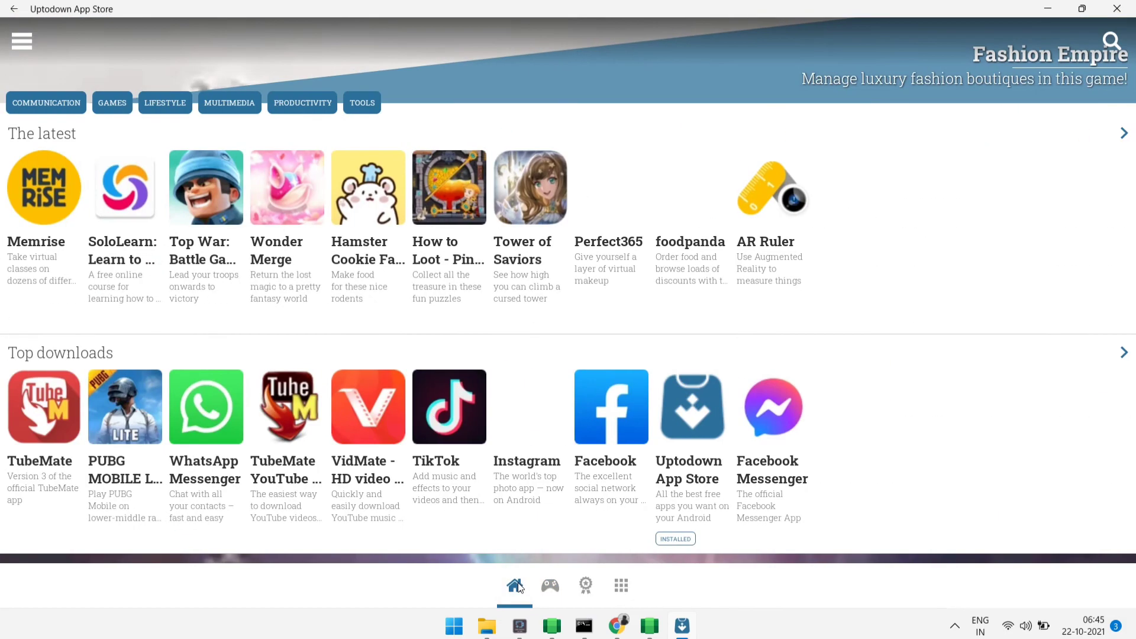
pyautogui.click(1043, 9)
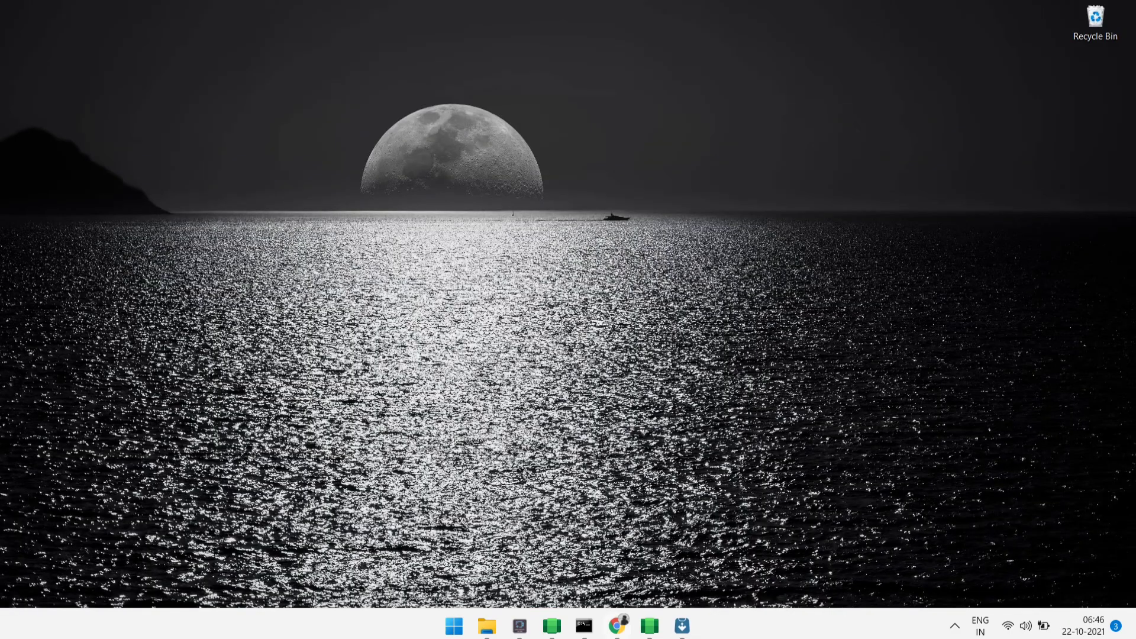
# Step: Search Google in Chrome for "instagram apk uptodown" and download the latest Instagram APK, version 210.0.0.28.71, from Uptodown
pyautogui.click(616, 625)
pyautogui.hotkey('ctrl', 't')
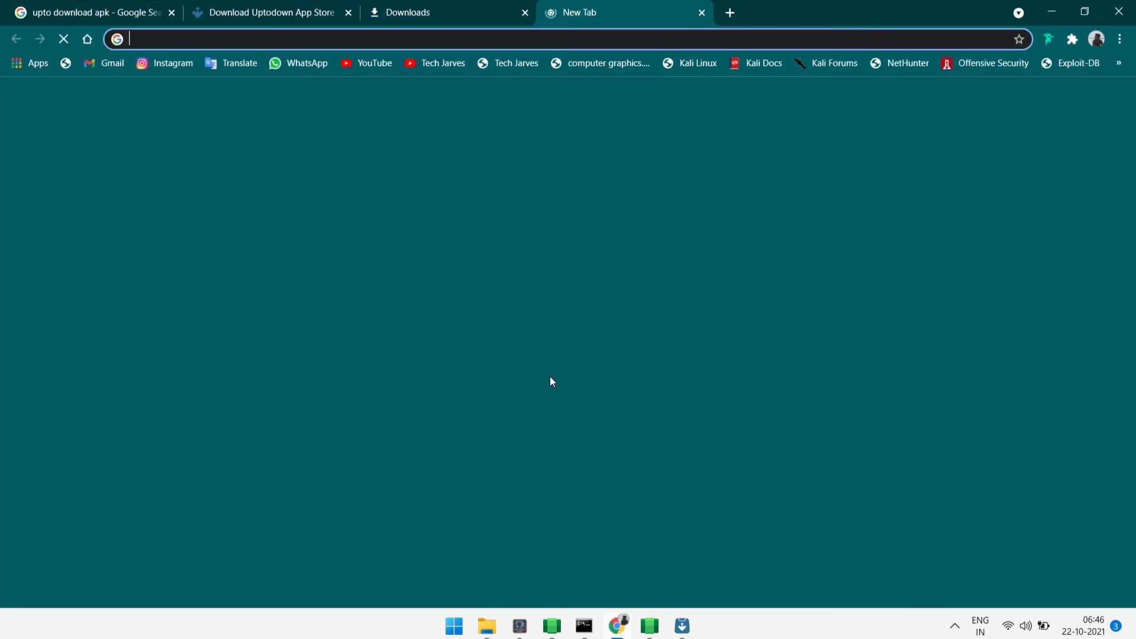
pyautogui.write('instagram ap')
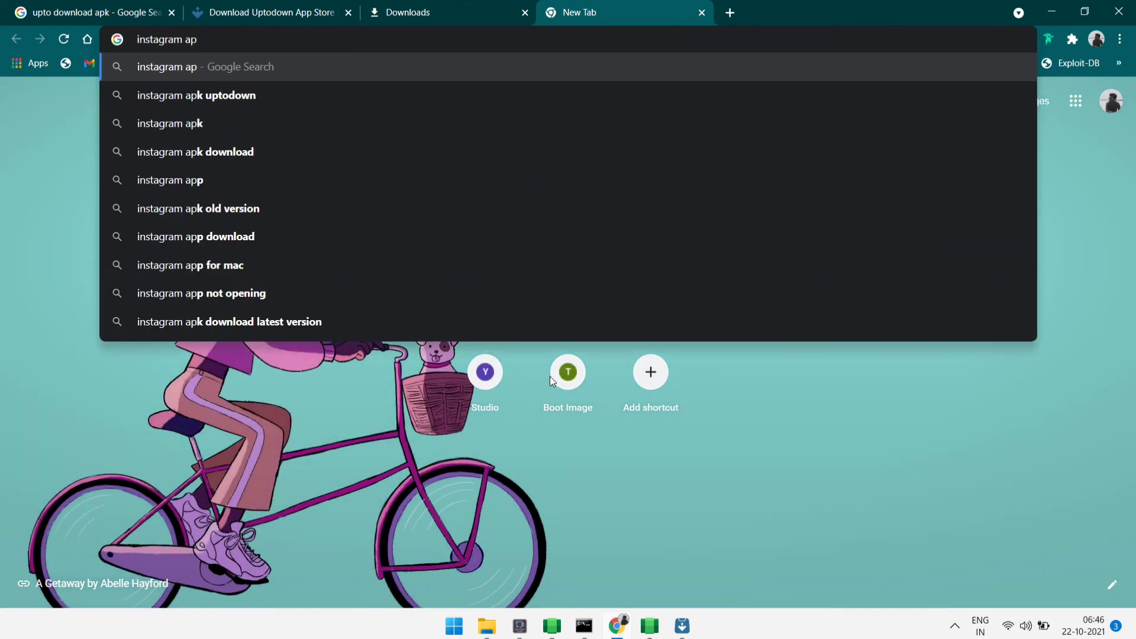
pyautogui.press('Down')
pyautogui.press('Return')
pyautogui.click(303, 309)
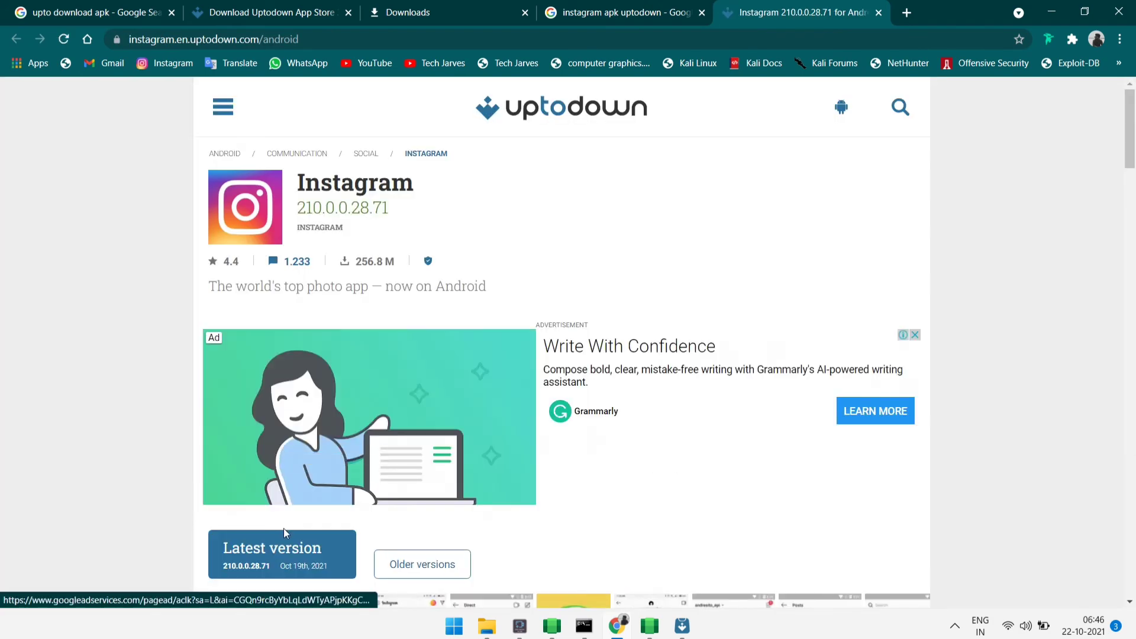
pyautogui.click(283, 530)
pyautogui.click(273, 443)
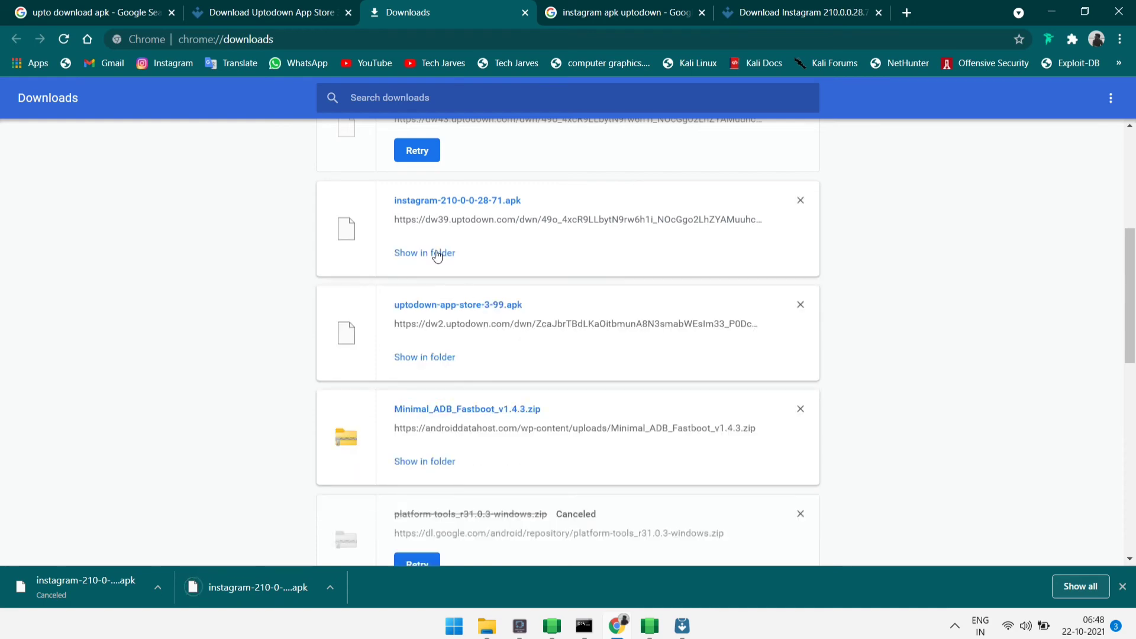
# Step: Show the downloaded instagram-210-0-0-28-71.apk in its folder and copy its file path
pyautogui.click(437, 253)
pyautogui.rightClick(397, 339)
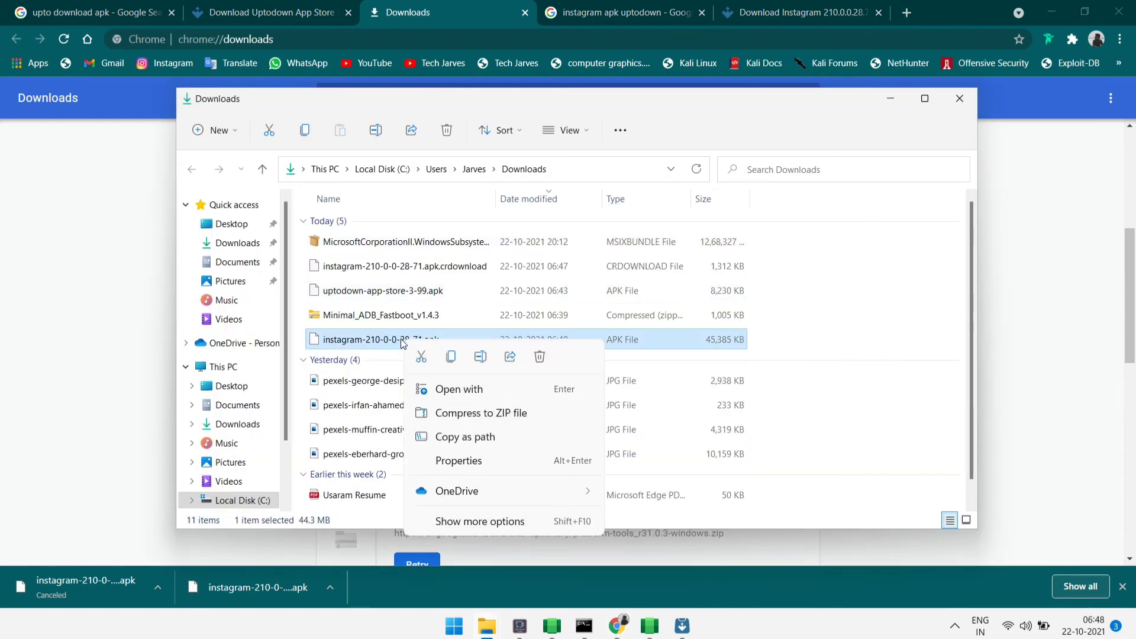
pyautogui.click(451, 438)
# Step: Return to the command prompt and run adb install again, replacing the previous path with that of instagram-210-0-0-28-71.apk
pyautogui.press('super+d')
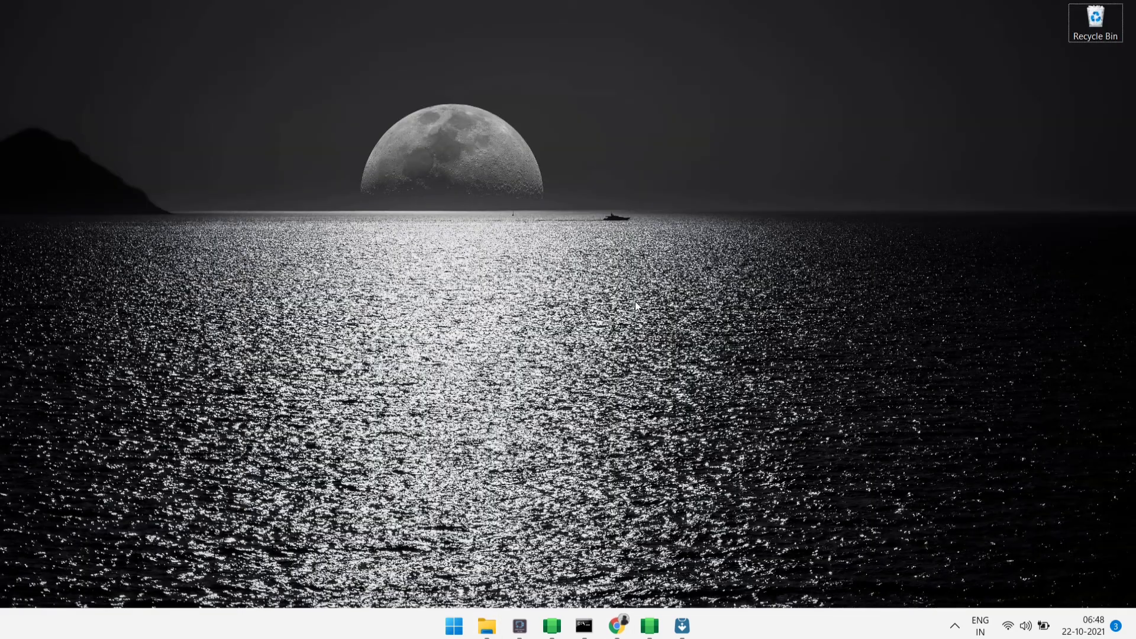
pyautogui.click(582, 629)
pyautogui.press('Up')
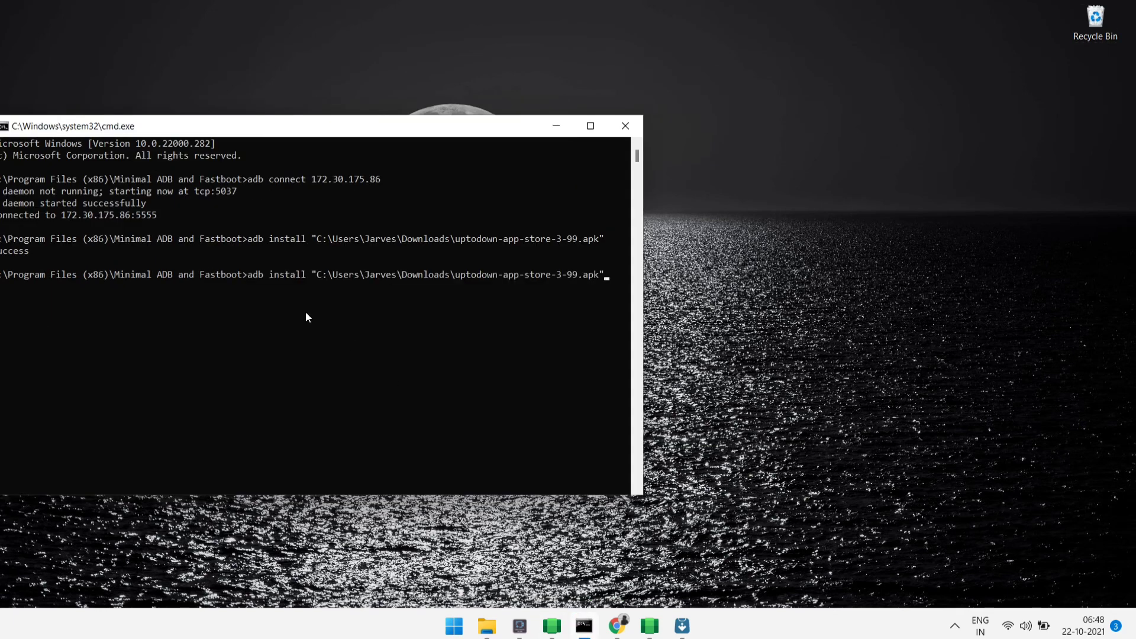
pyautogui.press('BackSpace')
pyautogui.press('BackSpace')
pyautogui.press('BackSpace')
pyautogui.press('BackSpace')
pyautogui.press('BackSpace')
pyautogui.press('BackSpace')
pyautogui.press('BackSpace')
pyautogui.press('BackSpace')
pyautogui.press('BackSpace')
pyautogui.press('BackSpace')
pyautogui.press('BackSpace')
pyautogui.press('BackSpace')
pyautogui.press('BackSpace')
pyautogui.press('BackSpace')
pyautogui.press('BackSpace')
pyautogui.press('BackSpace')
pyautogui.press('BackSpace')
pyautogui.press('BackSpace')
pyautogui.press('BackSpace')
pyautogui.press('BackSpace')
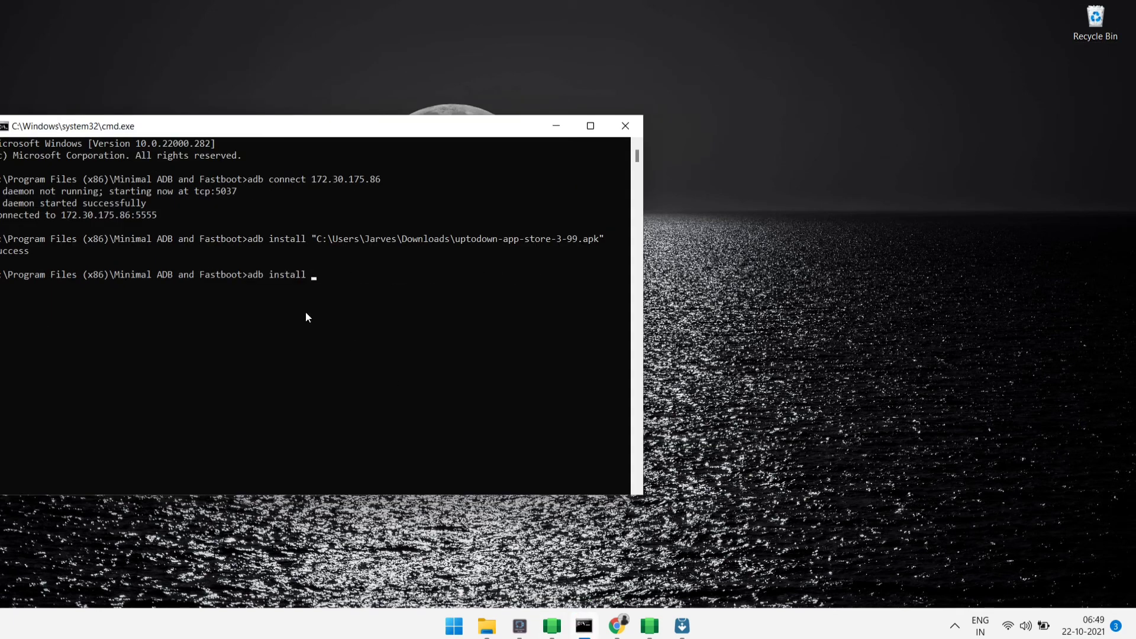
pyautogui.hotkey('ctrl', 'v')
pyautogui.press('Return')
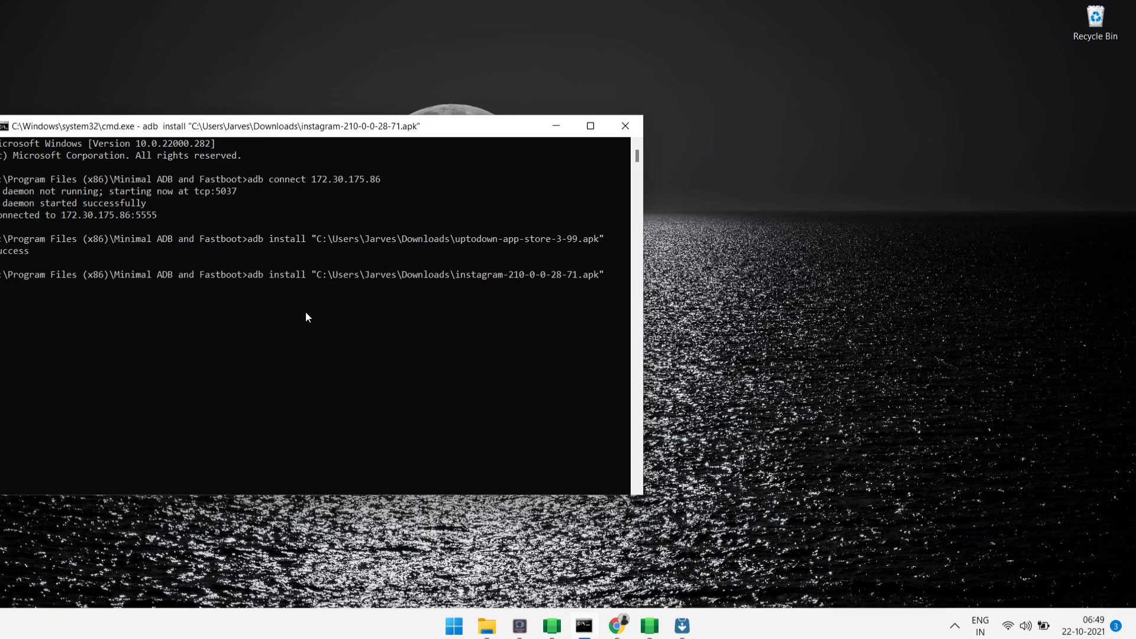
# Step: Move the command prompt window toward the middle of the desktop and check the result of the Instagram install
pyautogui.moveTo(298, 126); pyautogui.dragTo(495, 114)
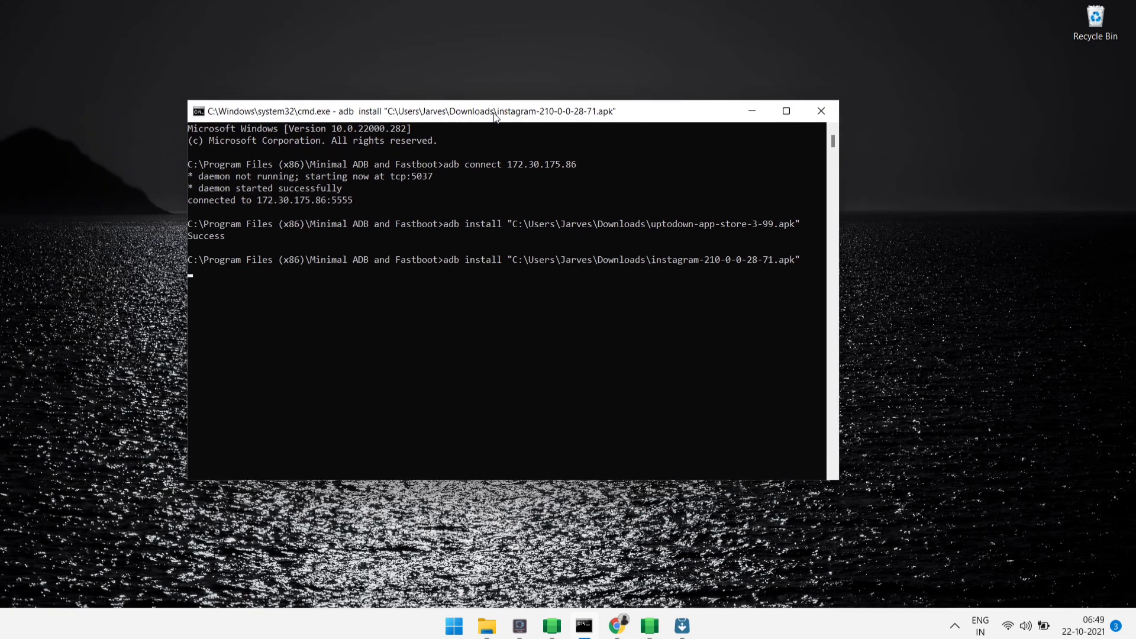
pyautogui.doubleClick(215, 261)
pyautogui.doubleClick(219, 273)
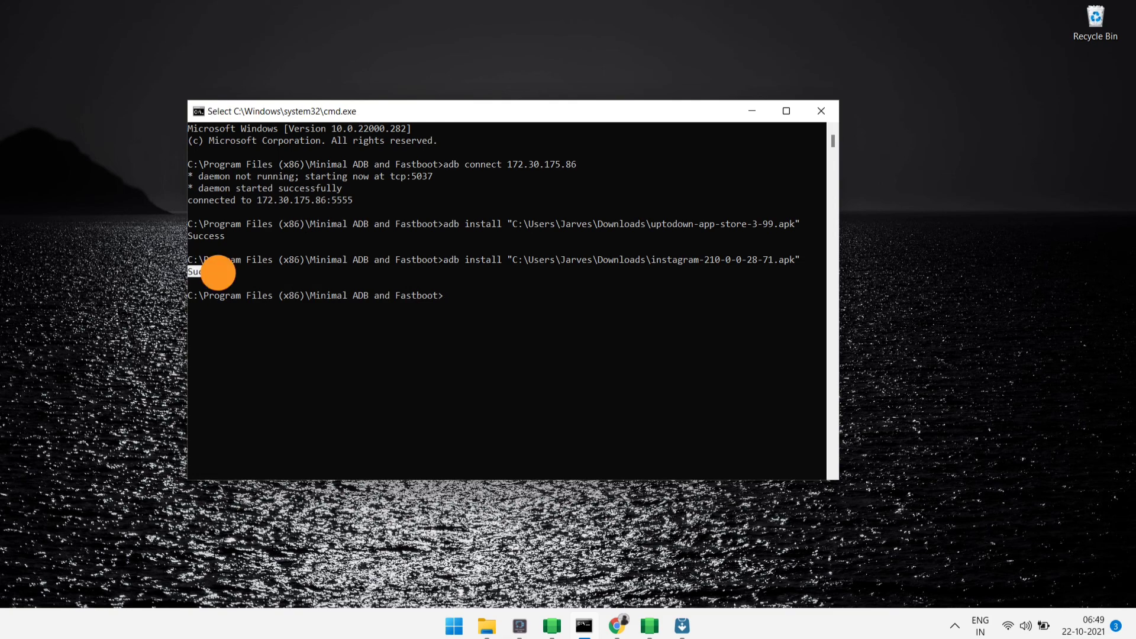
pyautogui.click(286, 272)
# Step: Search Windows for "ins" and launch the newly installed Instagram app
pyautogui.press('super')
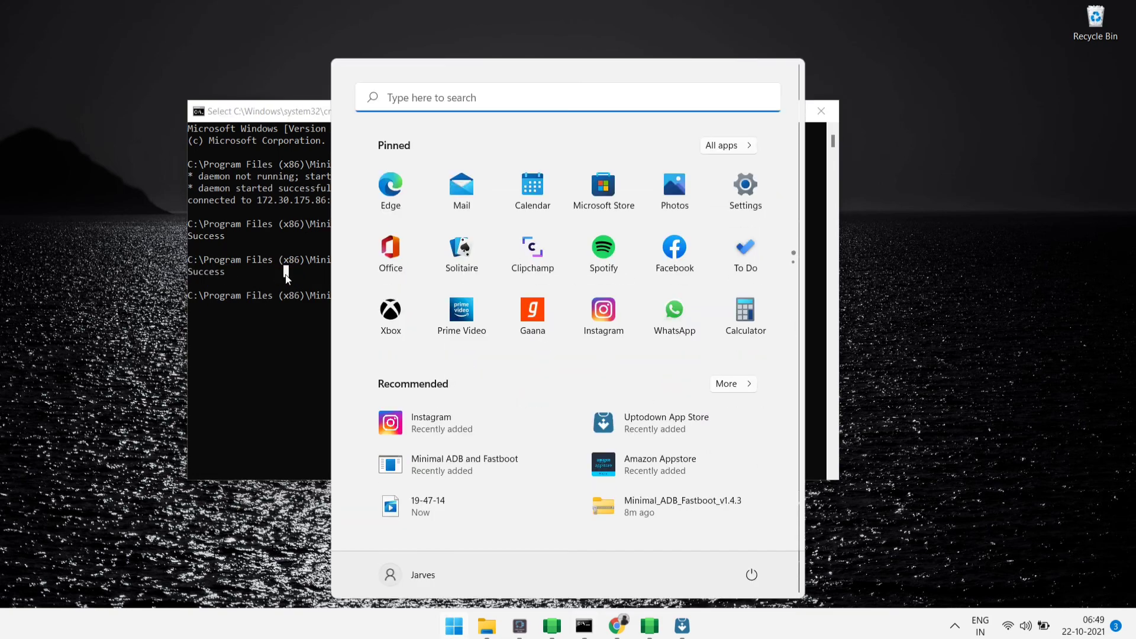
pyautogui.write('i')
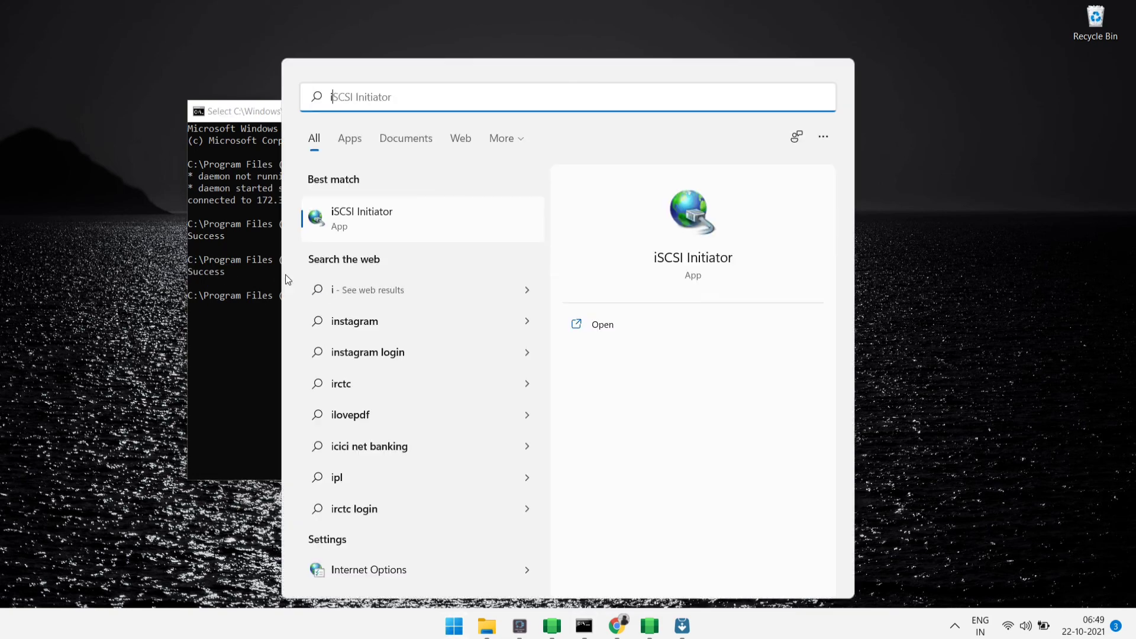
pyautogui.write('ns')
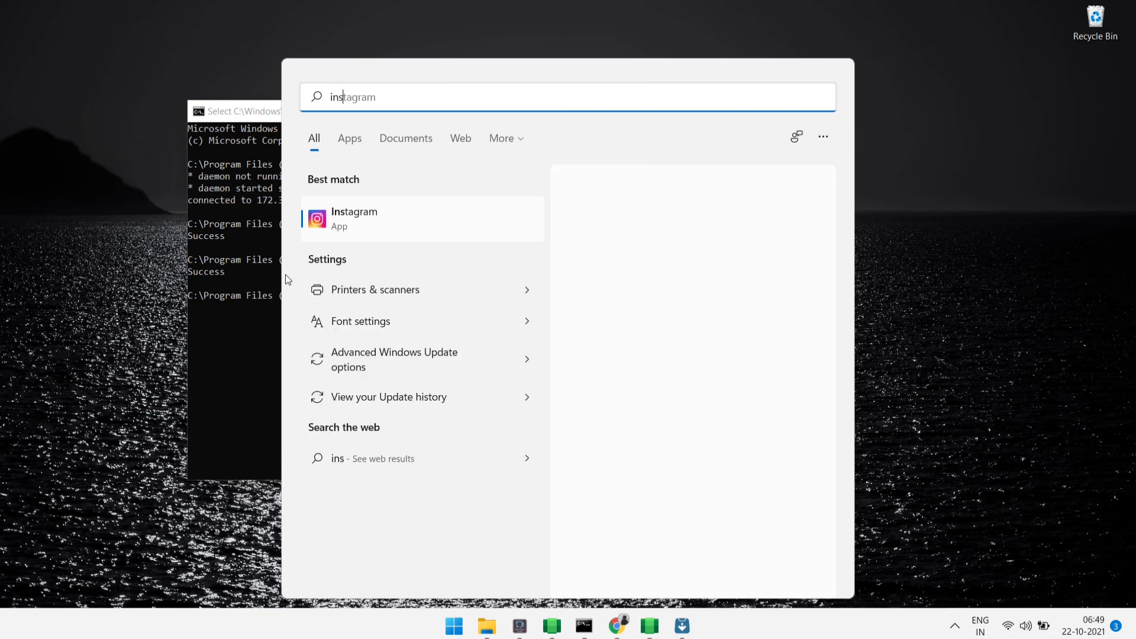
pyautogui.click(371, 220)
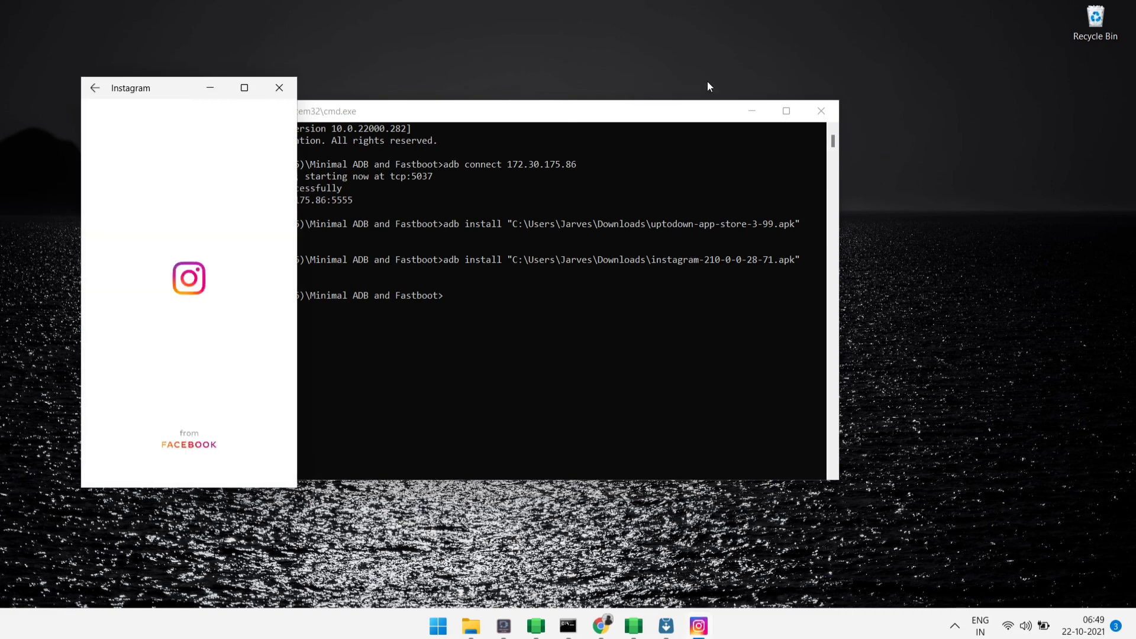
# Step: Minimize the command prompt, center the Instagram window, and log in with the account's username and password
pyautogui.click(744, 106)
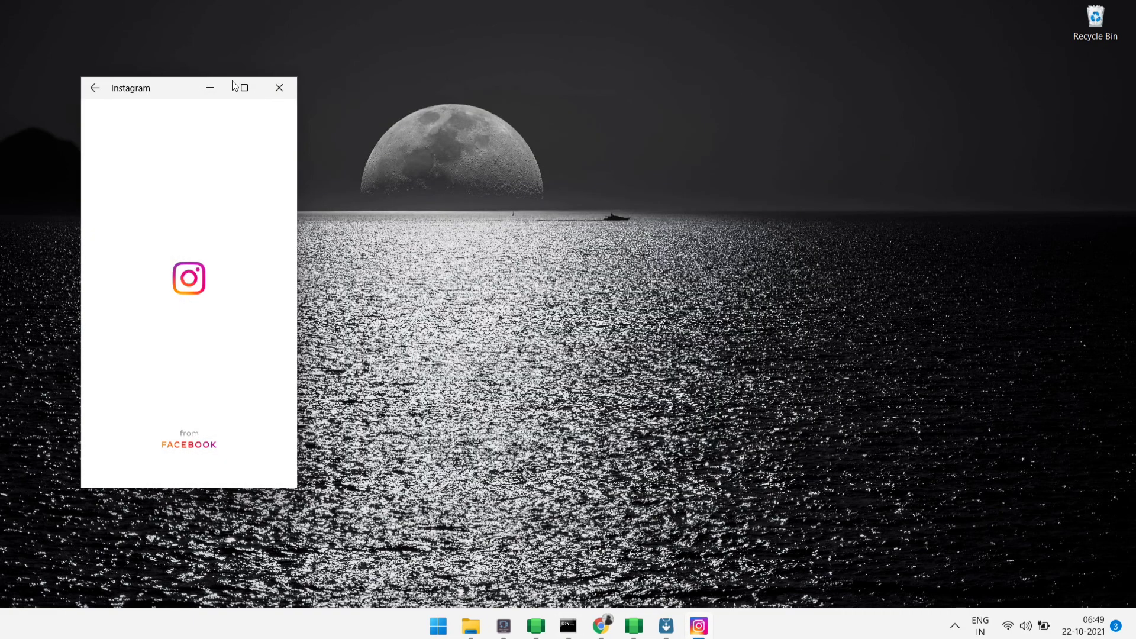
pyautogui.moveTo(152, 88); pyautogui.dragTo(498, 115)
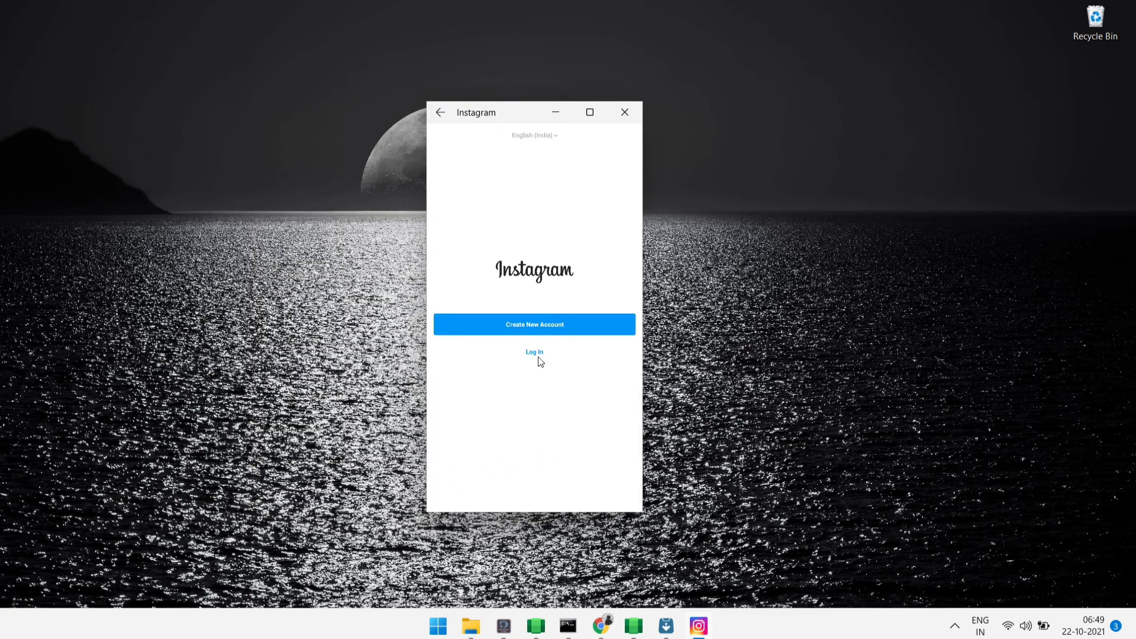
pyautogui.click(538, 353)
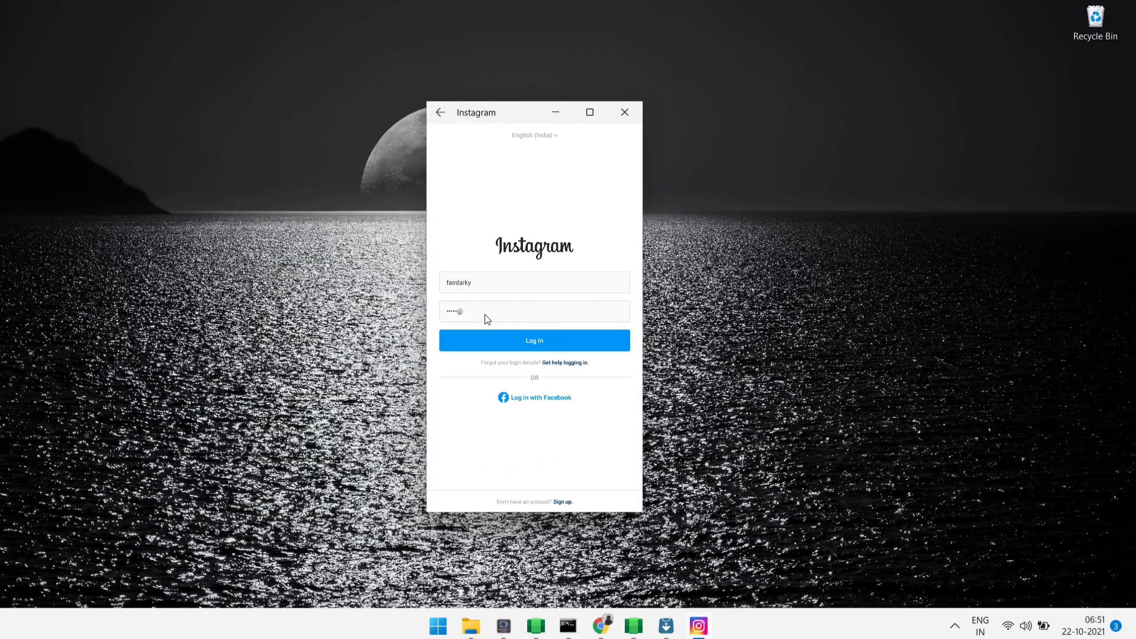
pyautogui.press('Return')
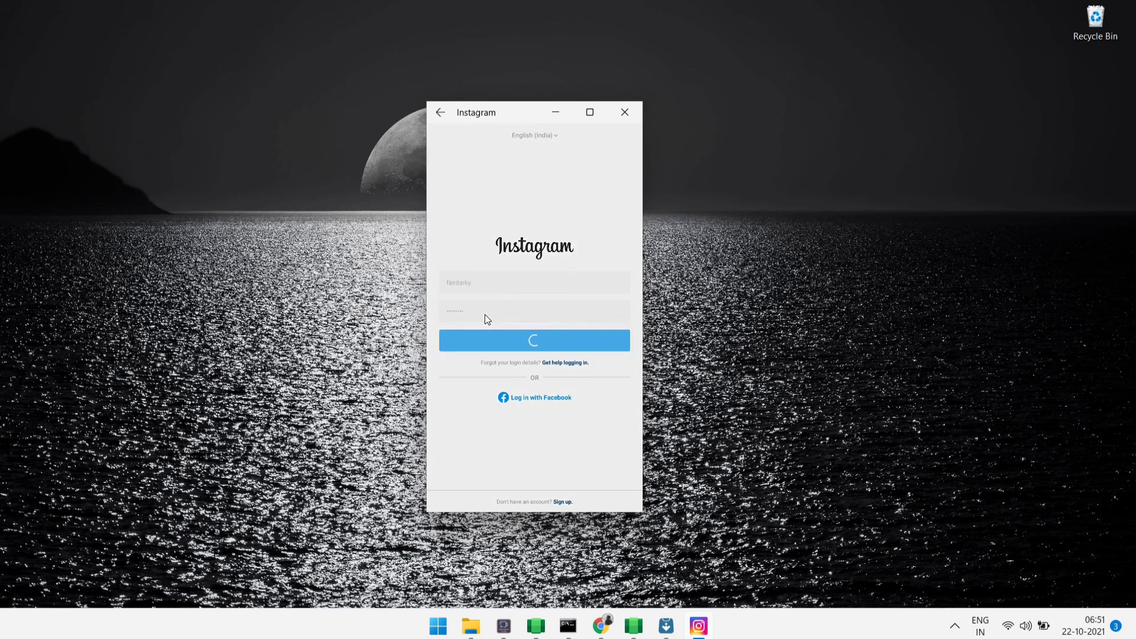
# Step: Browse Instagram's home feed and search page in full screen, then restore the smaller window and return to the home feed
pyautogui.scroll(-4, 578, 254)
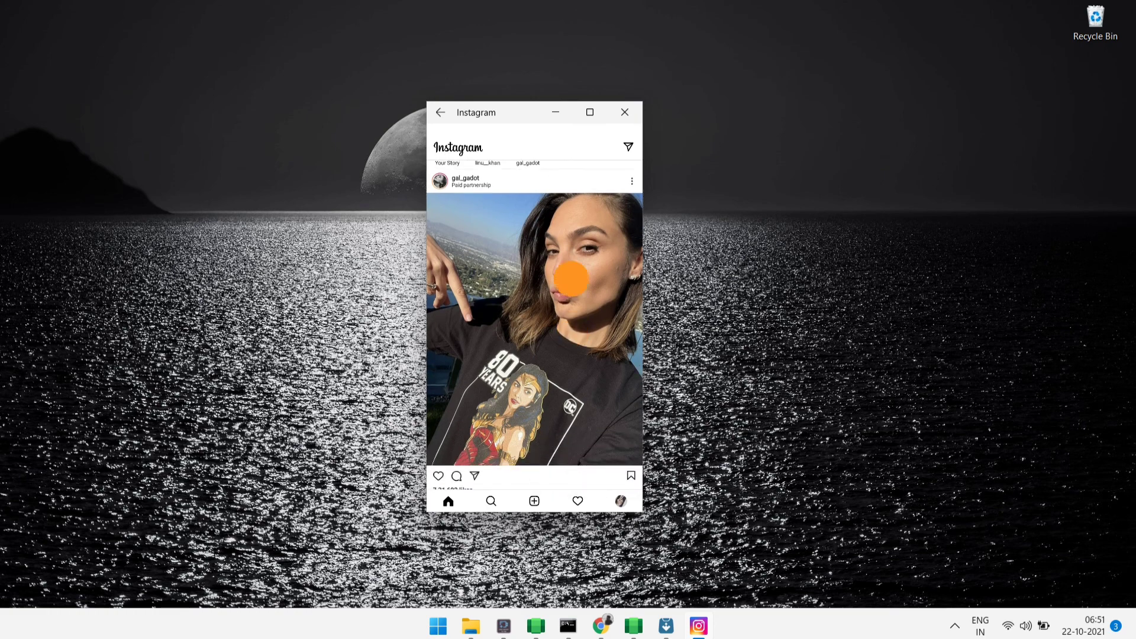
pyautogui.scroll(-2, 564, 398)
pyautogui.click(590, 112)
pyautogui.click(502, 588)
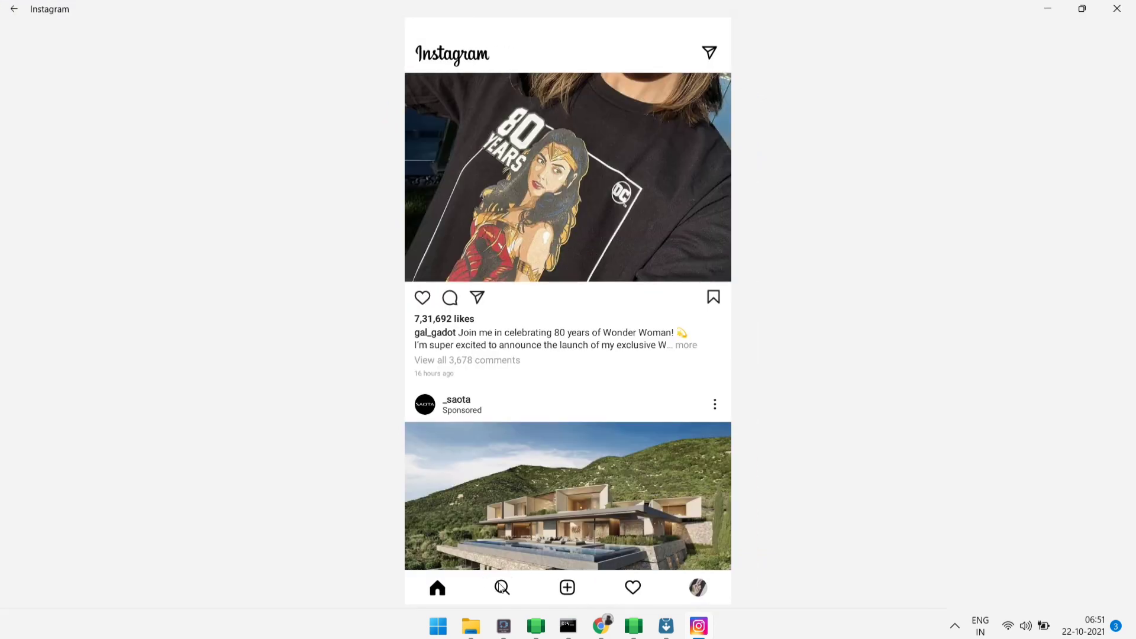
pyautogui.scroll(-3, 531, 337)
pyautogui.scroll(4, 530, 337)
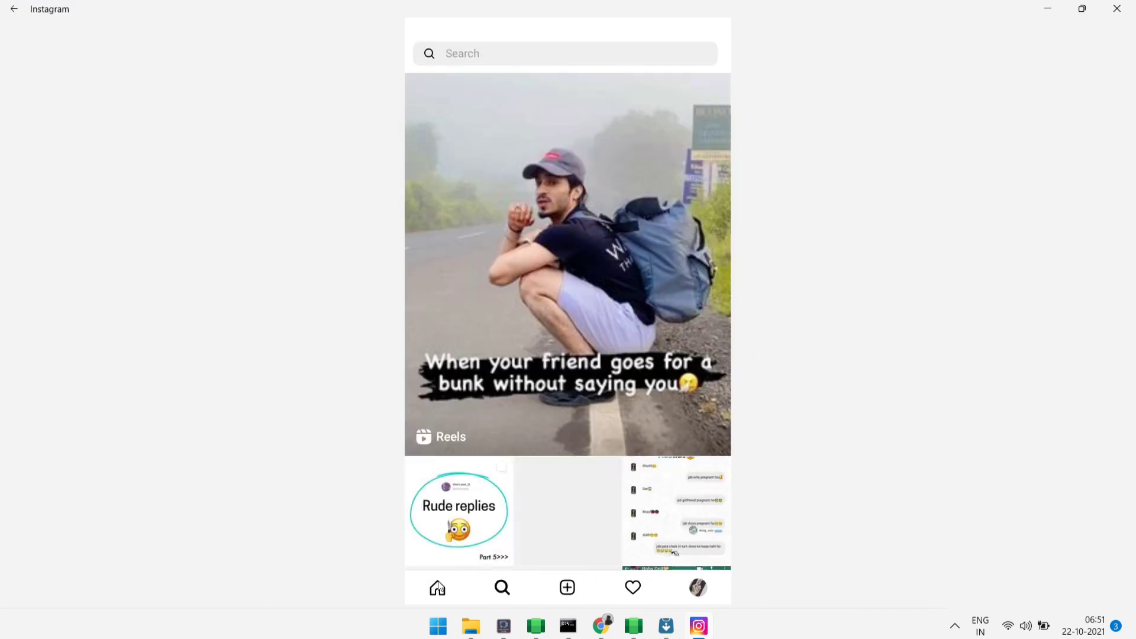
pyautogui.click(437, 587)
pyautogui.click(1083, 8)
pyautogui.click(450, 499)
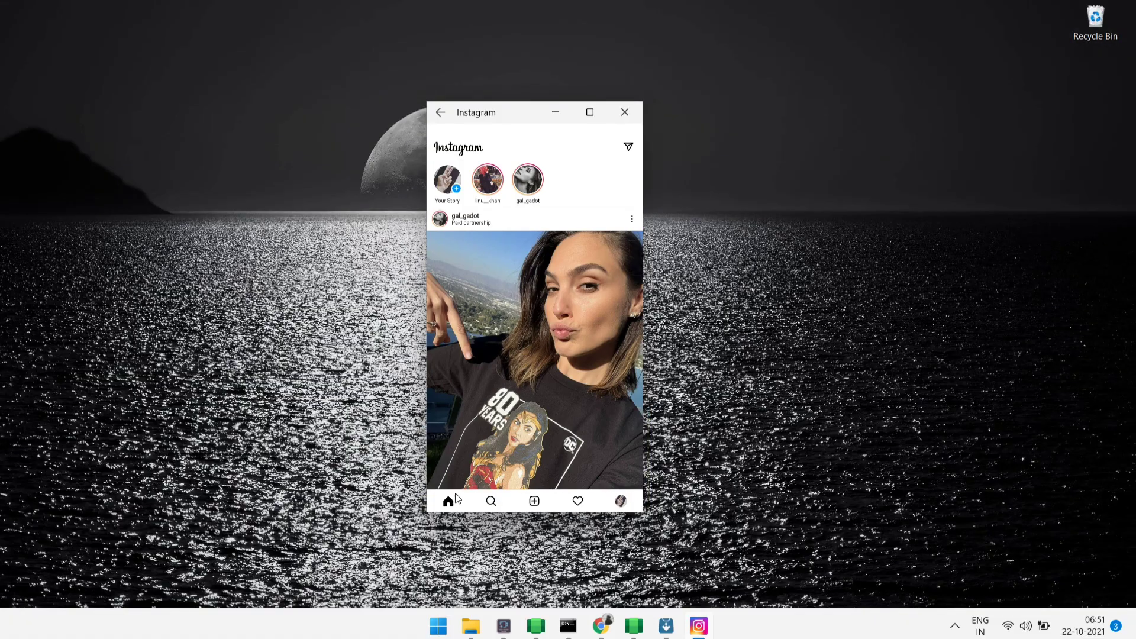
# Step: Close Instagram and switch back to Uptodown App Store
pyautogui.click(624, 113)
pyautogui.click(679, 626)
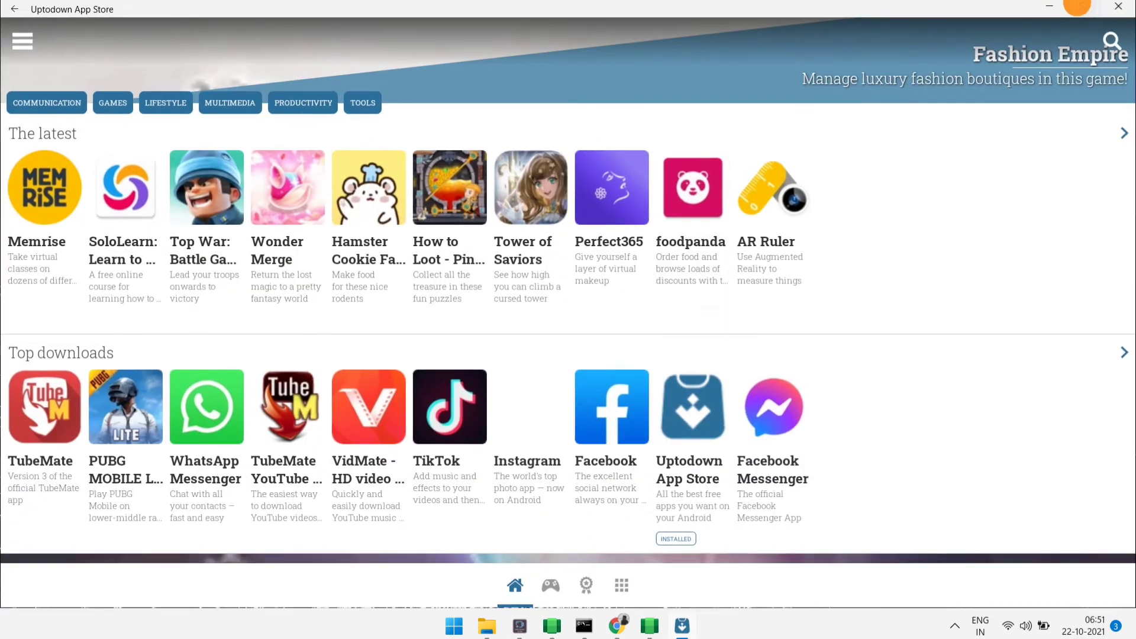